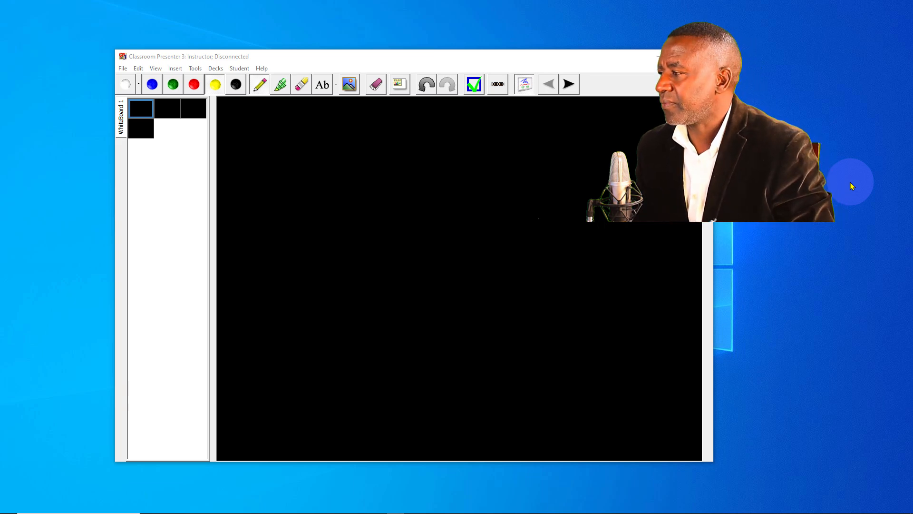
Handwrite the row labels PAPER, T/MARKS, X and Y in yellow down the blank whiteboard, erasing and rewriting the misspelled ending of MARKS.
click(259, 84)
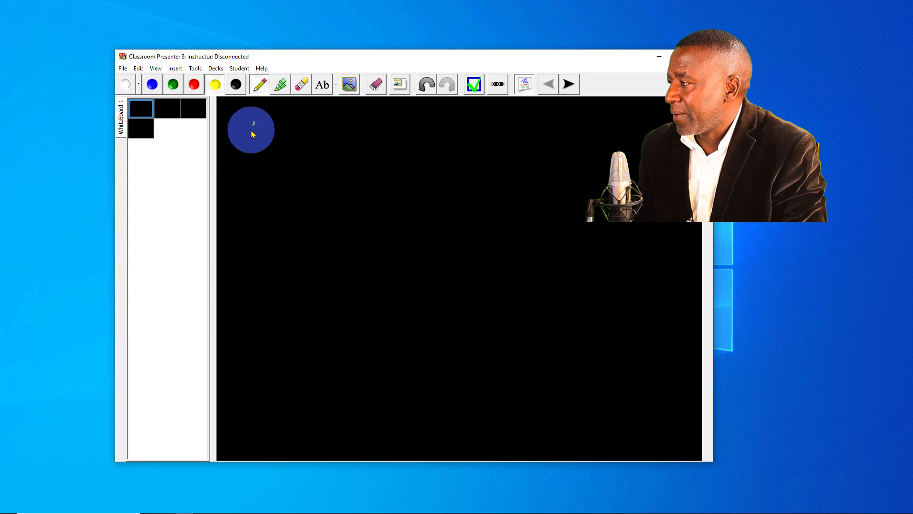
mouse_move(252, 134)
mouse_down()
mouse_move(248, 142)
mouse_move(264, 132)
mouse_move(307, 139)
mouse_up()
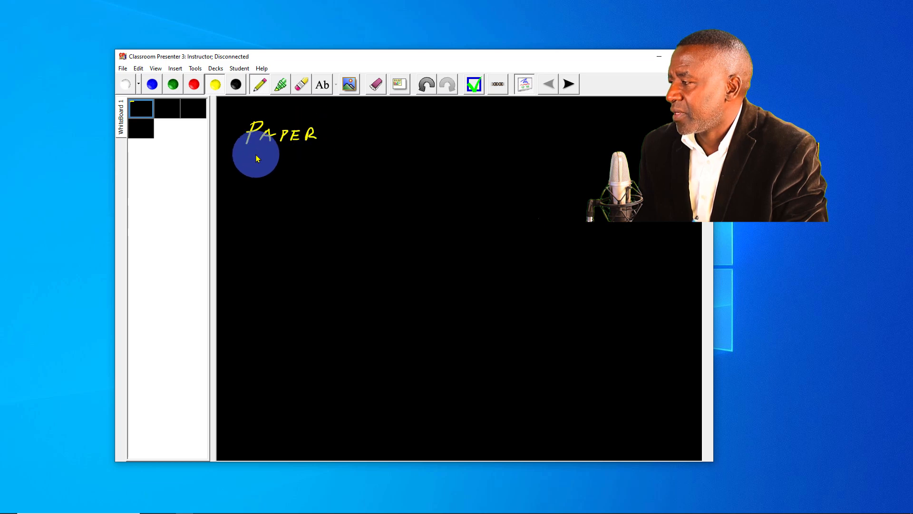
mouse_move(240, 157)
mouse_down()
mouse_move(268, 156)
mouse_move(258, 166)
mouse_up()
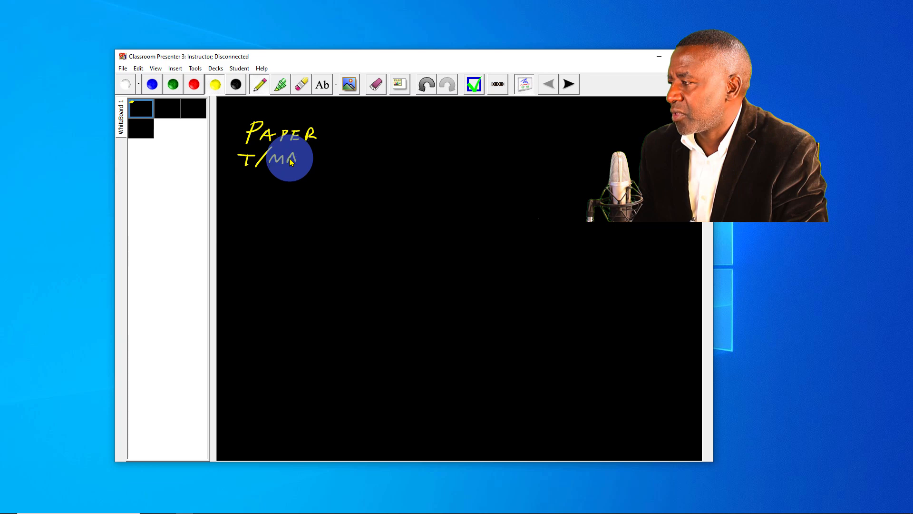
mouse_move(301, 151)
mouse_down()
mouse_move(302, 163)
mouse_move(312, 161)
mouse_up()
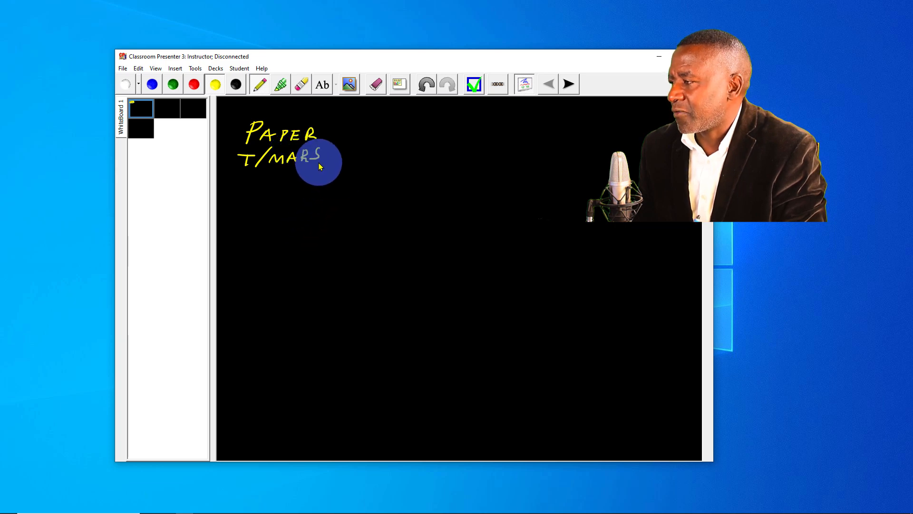
click(302, 85)
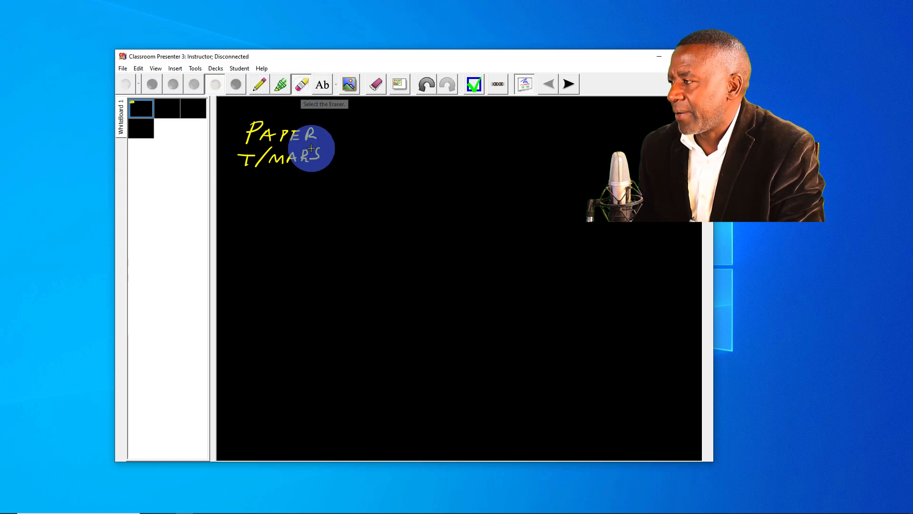
drag(311, 149, 322, 145)
click(259, 84)
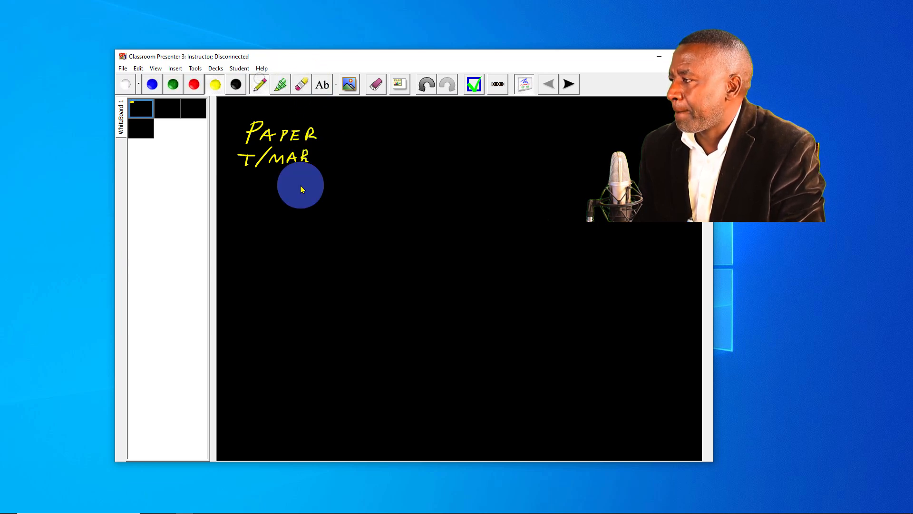
drag(322, 149, 325, 163)
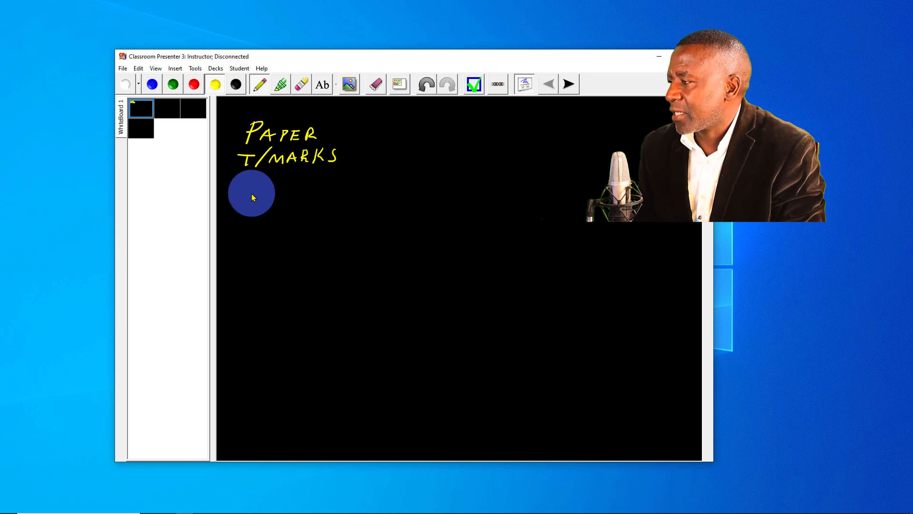
mouse_move(264, 187)
mouse_down()
mouse_move(248, 201)
mouse_move(261, 200)
mouse_move(252, 237)
mouse_up()
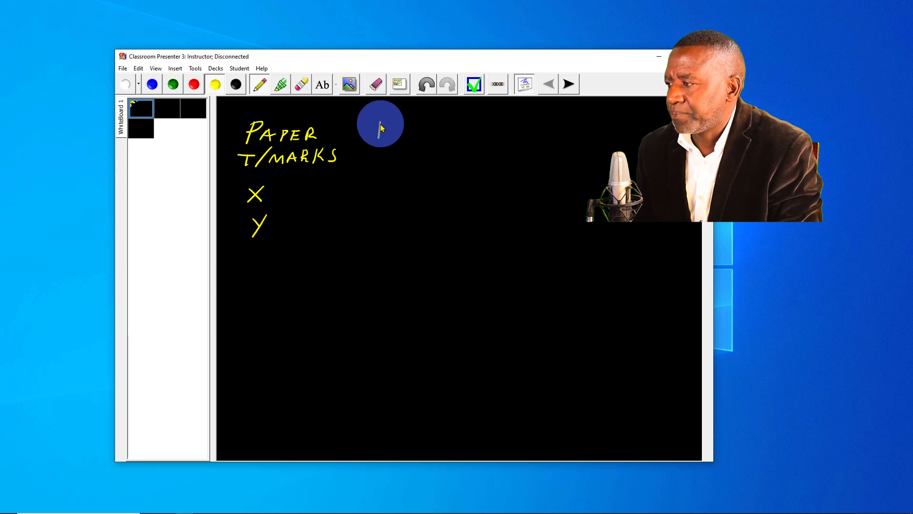
Handwrite the column headings P1, P2 and P3 across the PAPER row.
drag(379, 123, 378, 139)
drag(379, 124, 397, 139)
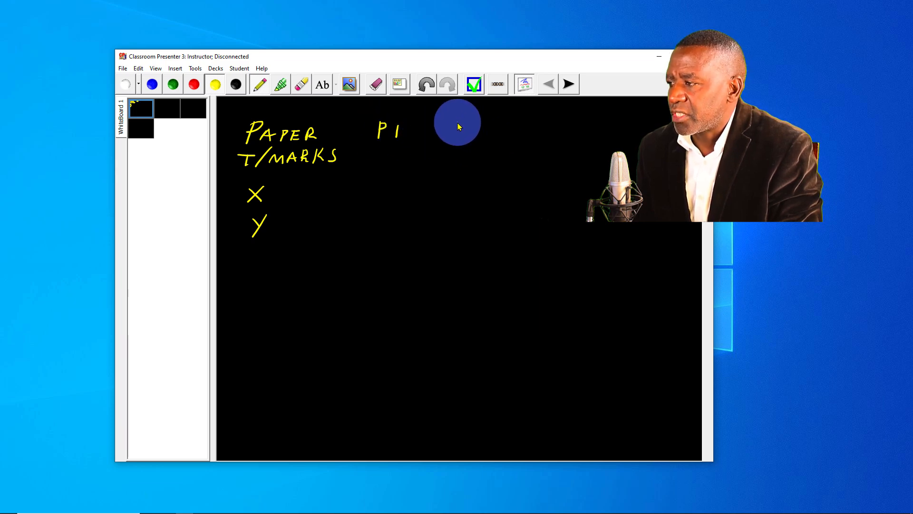
mouse_move(457, 122)
mouse_down()
mouse_move(456, 138)
mouse_move(483, 137)
mouse_up()
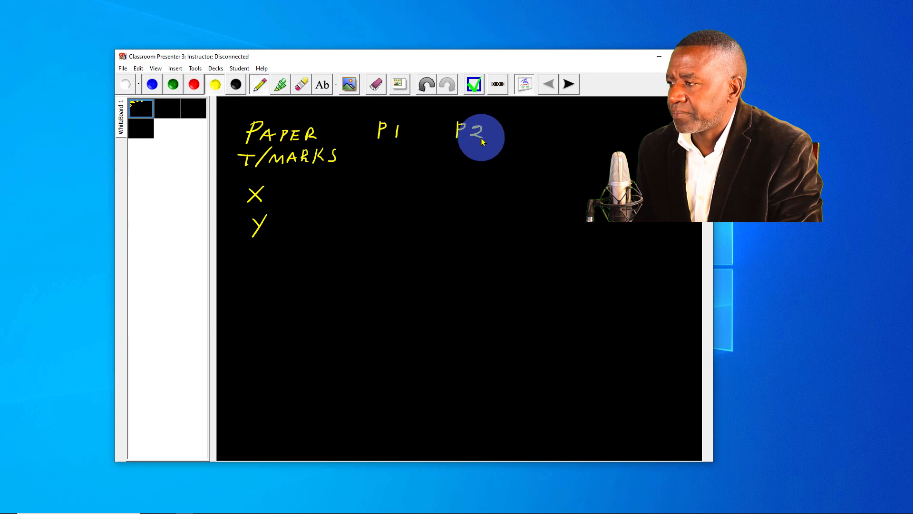
mouse_move(532, 124)
mouse_down()
mouse_move(530, 137)
mouse_move(532, 127)
mouse_move(552, 129)
mouse_move(543, 137)
mouse_up()
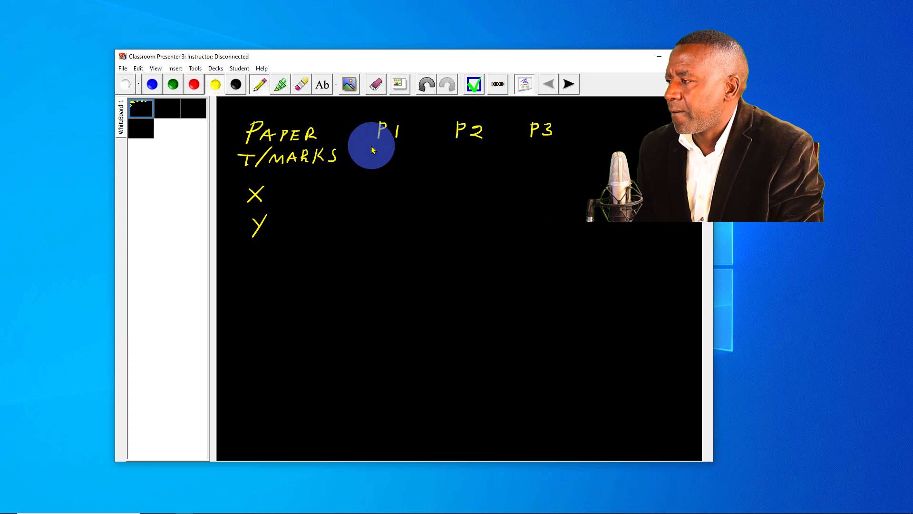
Fill the T/MARKS row with 80 for P1, 80 for P2 and 40 for P3.
drag(386, 149, 399, 149)
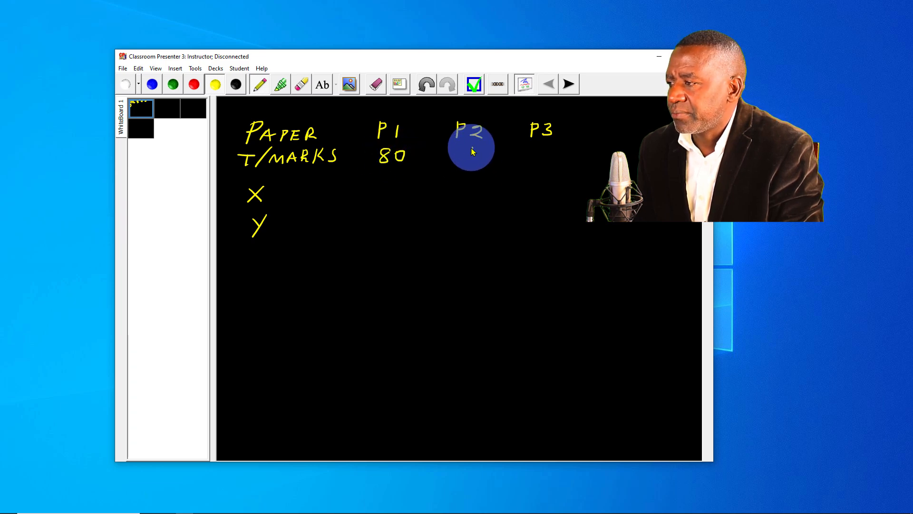
drag(472, 151, 482, 153)
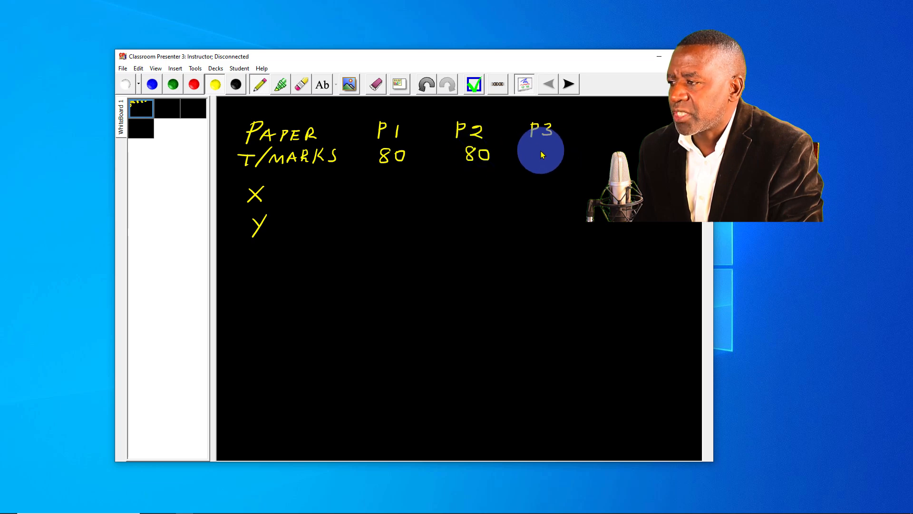
mouse_move(539, 144)
mouse_down()
mouse_move(544, 159)
mouse_move(556, 147)
mouse_up()
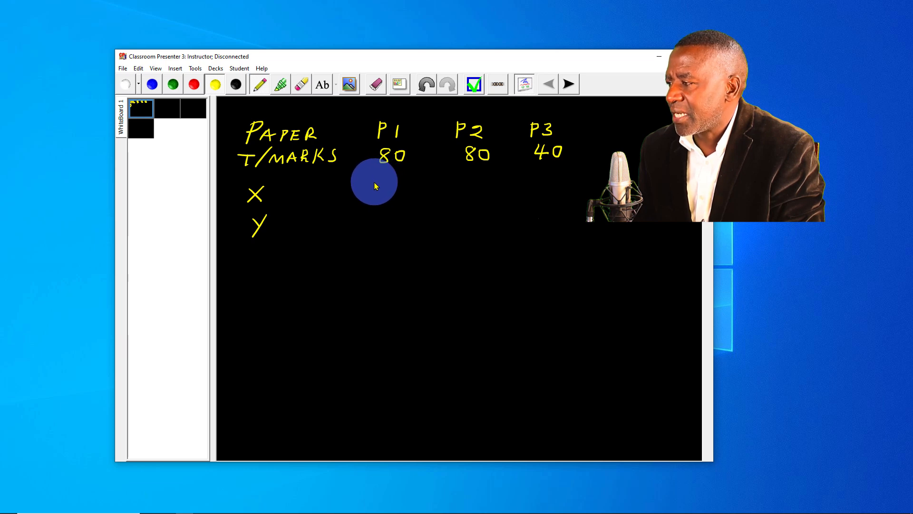
Fill in the marks 30, 50, 36 for X and 42, 35, 29 for Y, and add a % row label beneath.
mouse_move(375, 181)
mouse_down()
mouse_move(375, 196)
mouse_move(399, 195)
mouse_move(396, 186)
mouse_up()
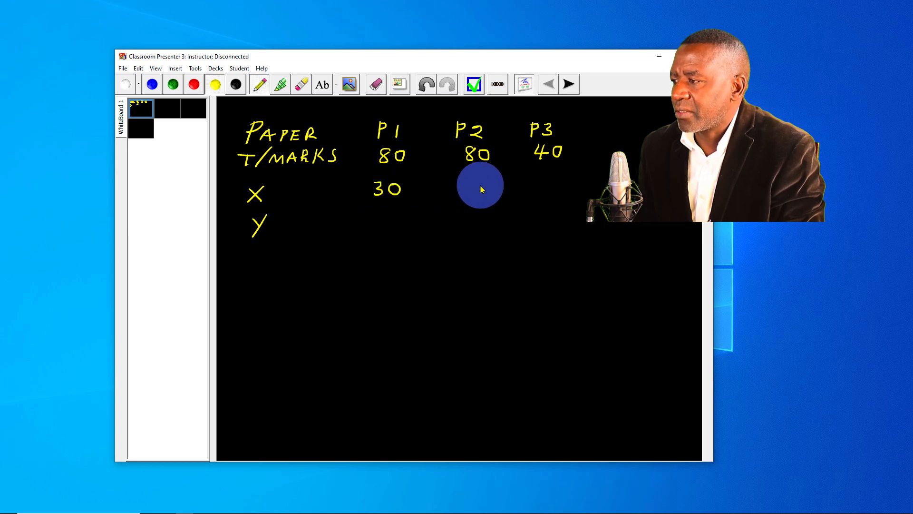
drag(474, 178, 467, 190)
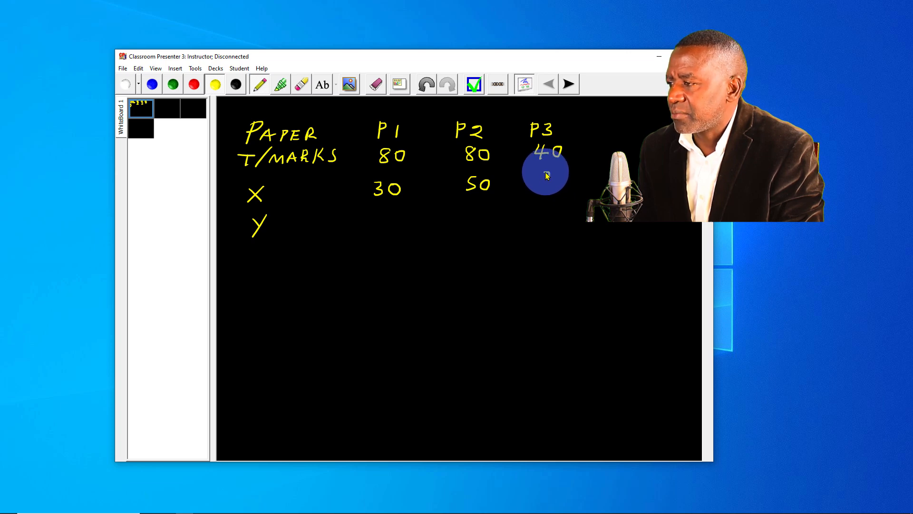
drag(545, 172, 544, 186)
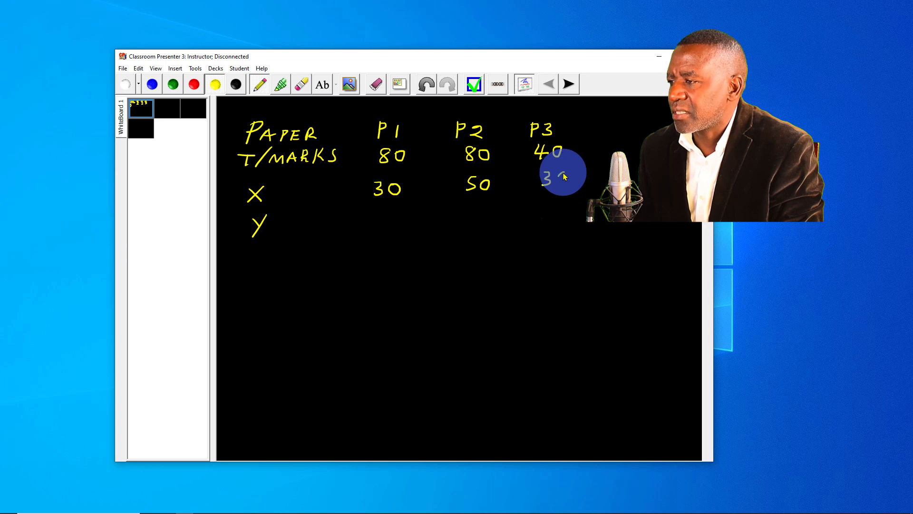
drag(563, 174, 560, 186)
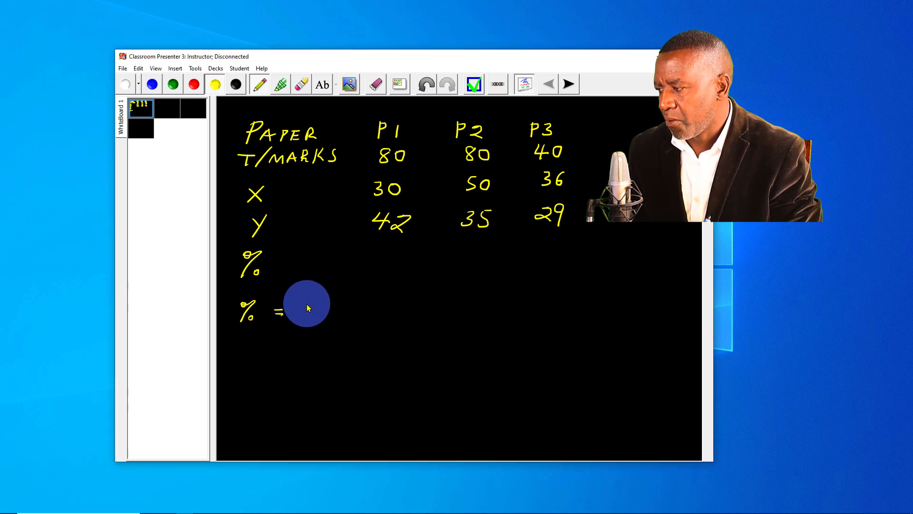
Write the percentage formula % = ((P1 + P2) / 100) × 60 + P3 below the table, with brackets around the fraction.
mouse_move(305, 314)
mouse_down()
mouse_move(307, 300)
mouse_move(324, 311)
mouse_move(355, 307)
mouse_up()
mouse_move(350, 301)
mouse_down()
mouse_move(350, 313)
mouse_move(384, 308)
mouse_up()
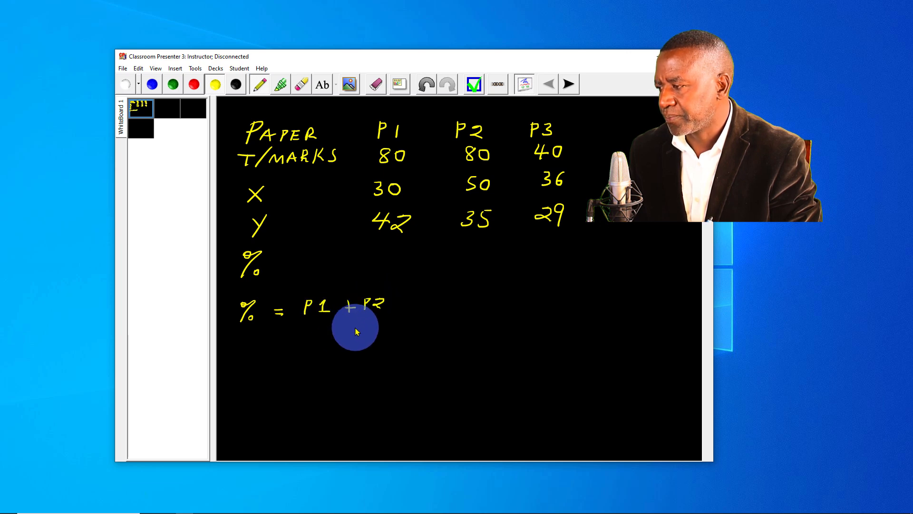
drag(379, 323, 385, 318)
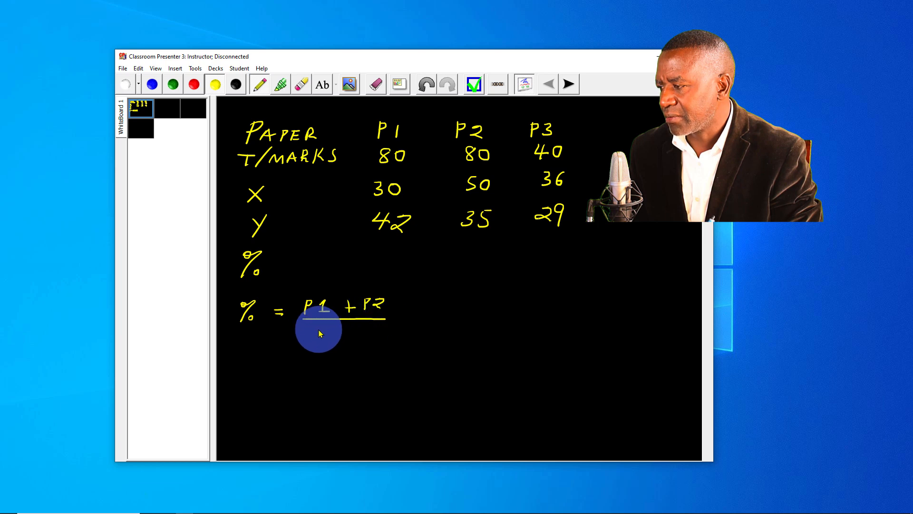
mouse_move(315, 325)
mouse_down()
mouse_move(316, 335)
mouse_move(341, 328)
mouse_up()
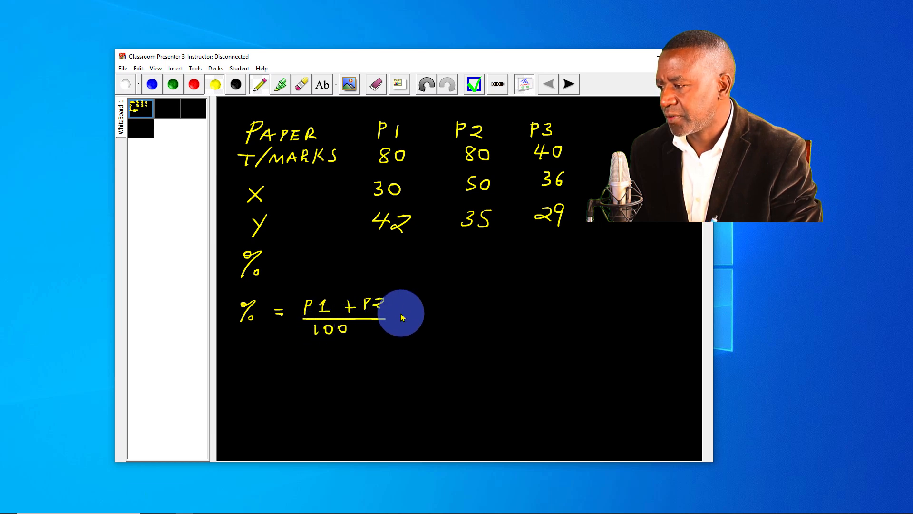
drag(387, 296, 390, 329)
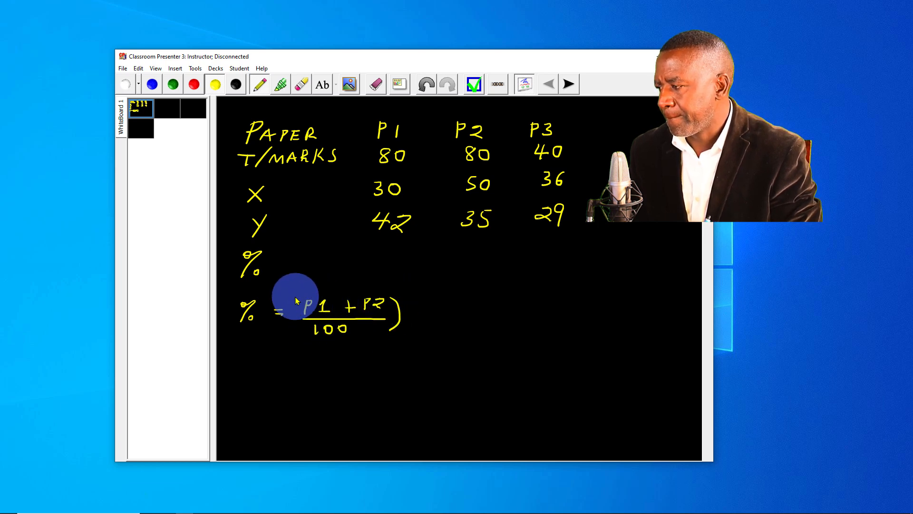
drag(296, 300, 304, 332)
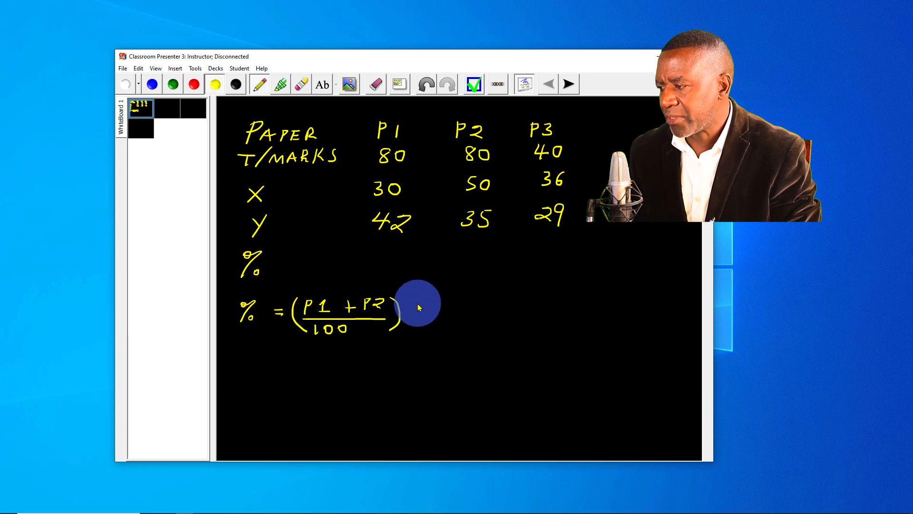
mouse_move(408, 303)
mouse_down()
mouse_move(421, 316)
mouse_move(409, 316)
mouse_move(449, 301)
mouse_move(484, 312)
mouse_move(495, 301)
mouse_move(520, 307)
mouse_up()
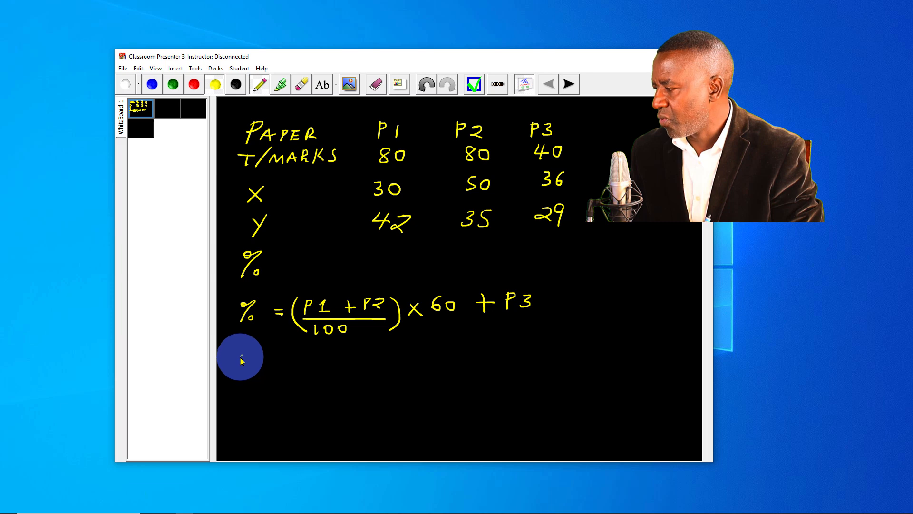
Write X's substituted calculation, X = (30 + 50) / 100 × 60 + 36 =, beneath the formula.
mouse_move(241, 356)
mouse_down()
mouse_move(229, 367)
mouse_move(269, 362)
mouse_up()
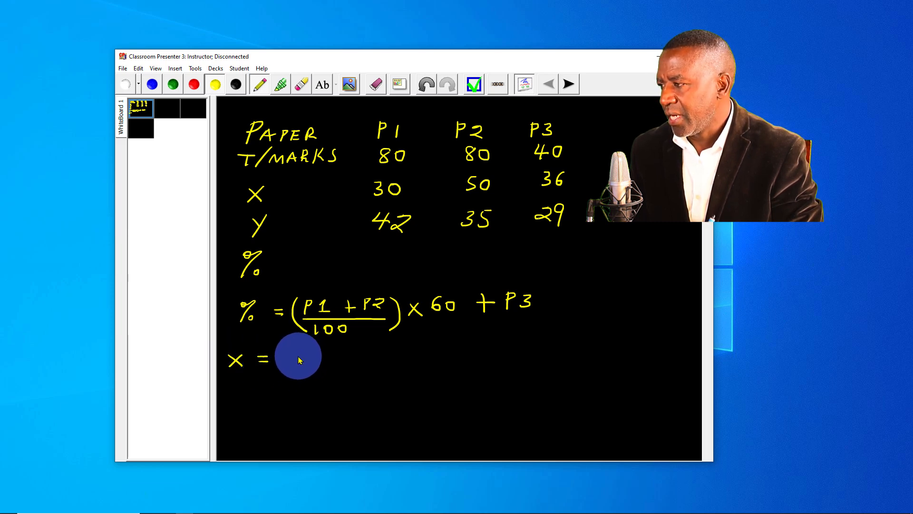
mouse_move(295, 350)
mouse_down()
mouse_move(324, 360)
mouse_move(353, 348)
mouse_up()
drag(299, 362, 363, 361)
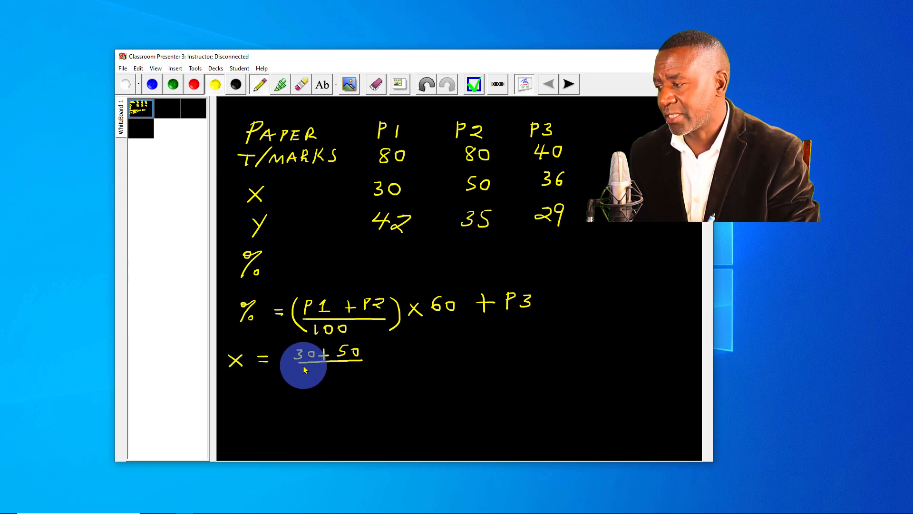
mouse_move(322, 367)
mouse_down()
mouse_move(320, 374)
mouse_move(398, 354)
mouse_up()
mouse_move(405, 350)
mouse_down()
mouse_move(402, 357)
mouse_move(421, 358)
mouse_up()
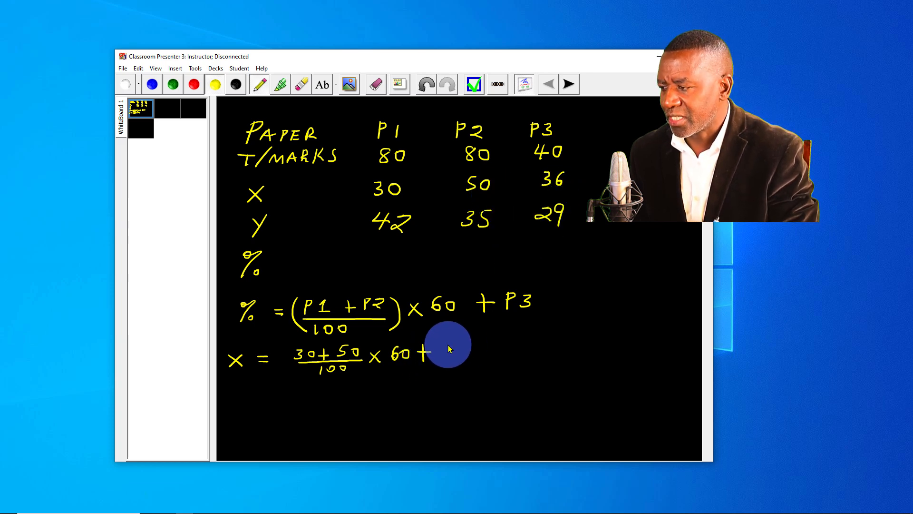
mouse_move(445, 346)
mouse_down()
mouse_move(444, 359)
mouse_move(493, 353)
mouse_up()
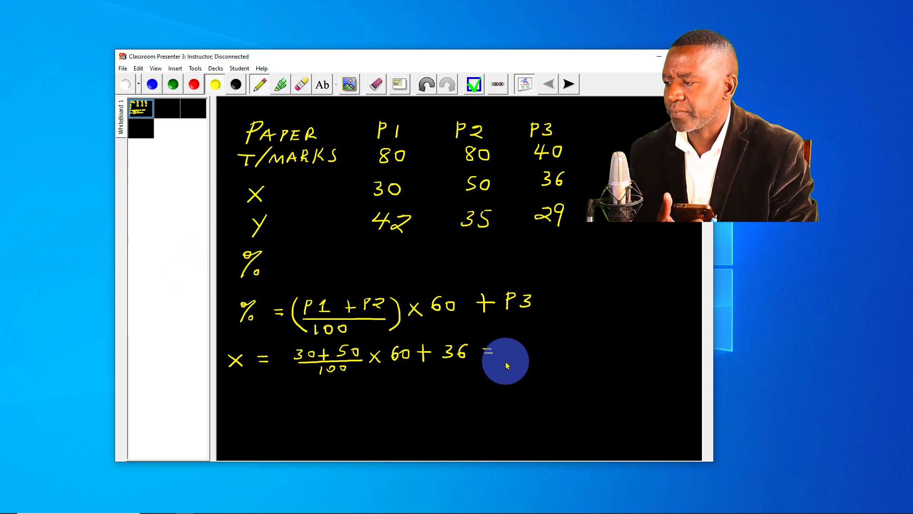
Continue X's calculation after the equals sign with the fraction 80/160, marking a 6 over the middle zero of the earlier 100.
mouse_move(507, 340)
mouse_down()
mouse_move(502, 352)
mouse_move(522, 356)
mouse_move(498, 368)
mouse_up()
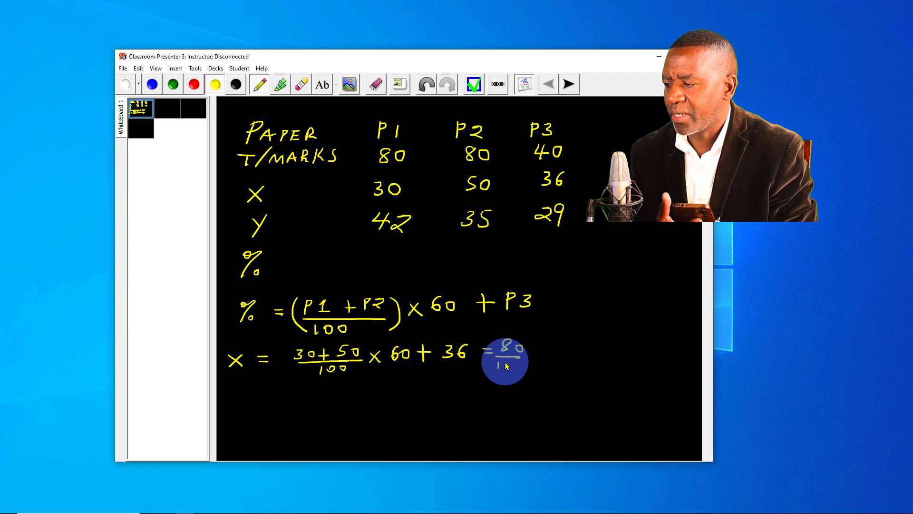
click(506, 362)
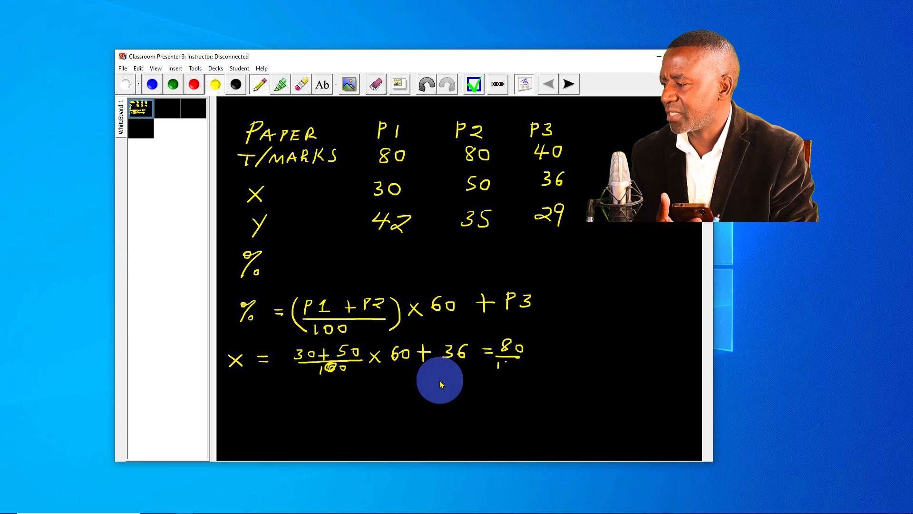
mouse_move(506, 359)
mouse_down()
mouse_move(502, 367)
mouse_move(517, 364)
mouse_up()
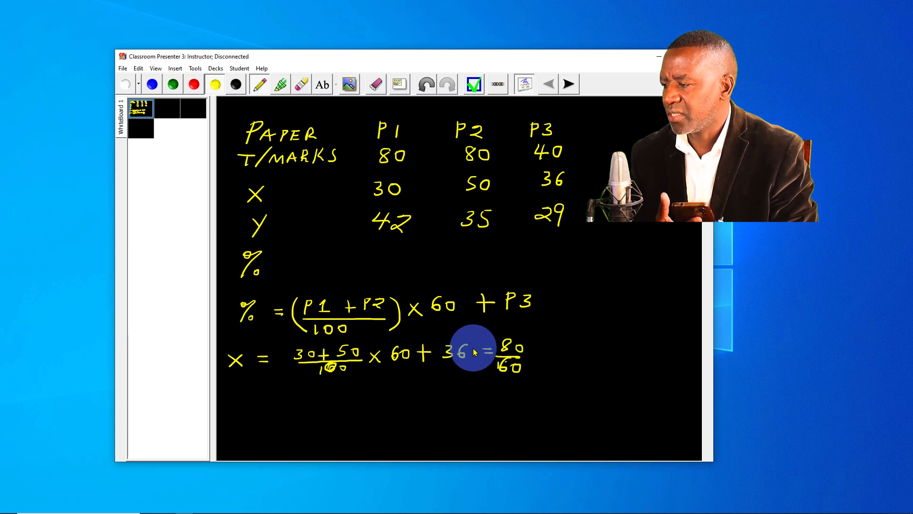
Erase the overwritten denominator under 30 + 50 in X's calculation and rewrite it as 160.
click(300, 85)
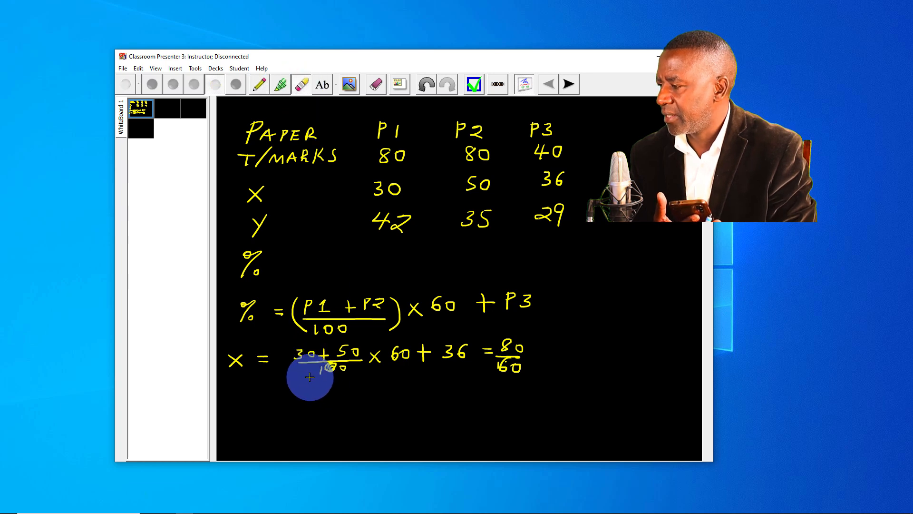
drag(330, 377, 342, 379)
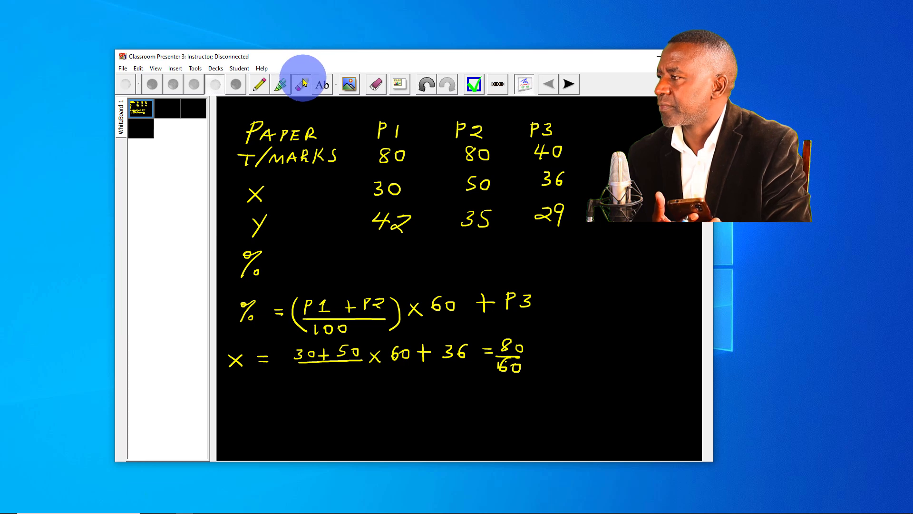
click(259, 85)
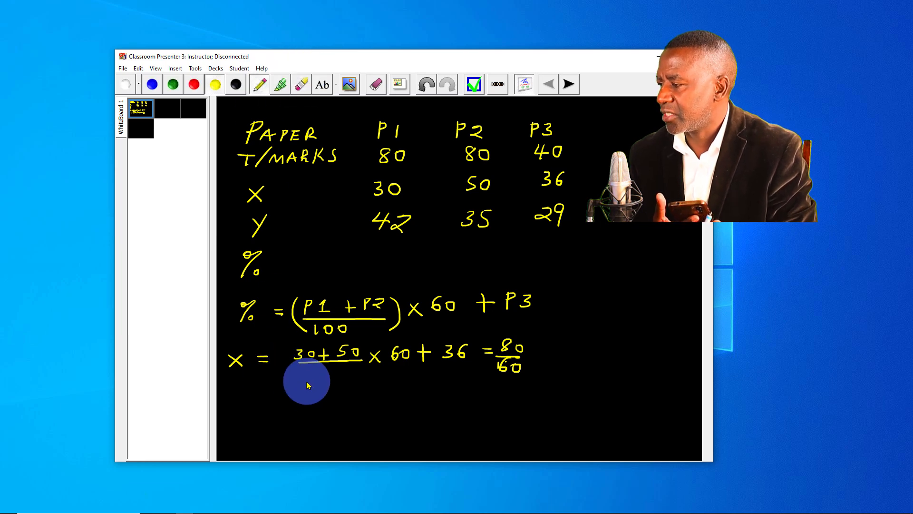
mouse_move(314, 365)
mouse_down()
mouse_move(312, 375)
mouse_move(338, 368)
mouse_up()
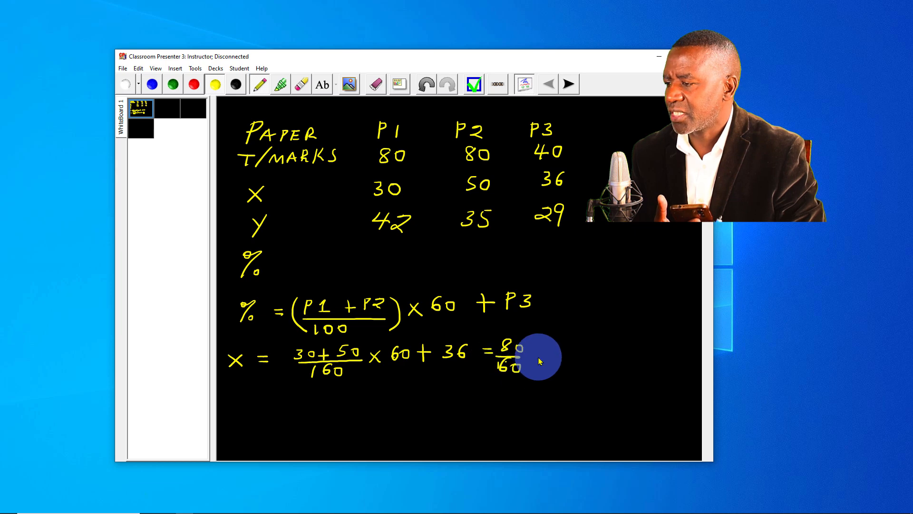
Complete X's calculation after the fraction 80/160 with × 60 + 36 = 30 + 36 = 66%.
mouse_move(538, 351)
mouse_down()
mouse_move(524, 362)
mouse_move(558, 350)
mouse_move(573, 362)
mouse_move(630, 355)
mouse_up()
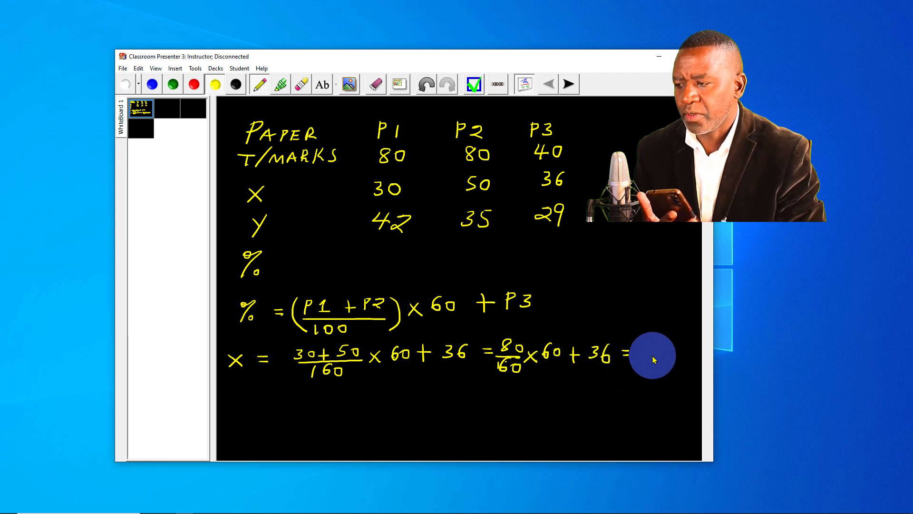
drag(639, 351, 690, 359)
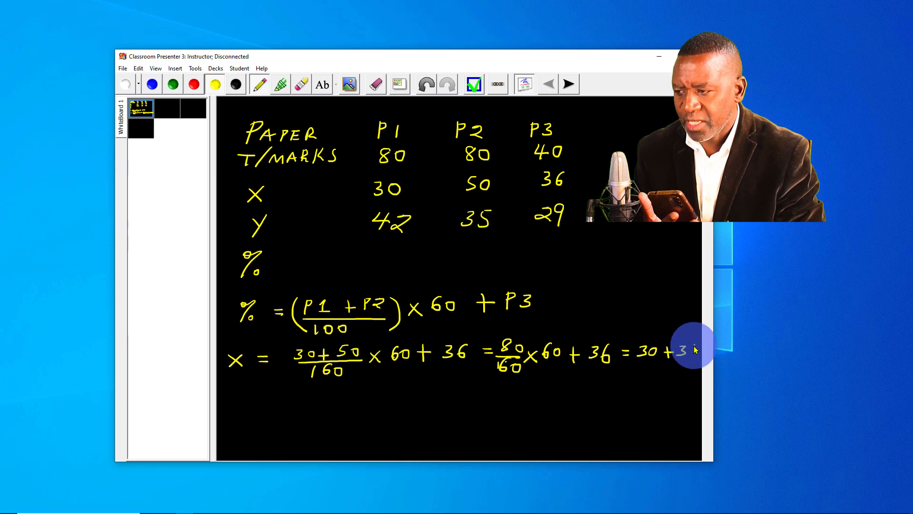
drag(608, 375, 618, 374)
mouse_move(608, 379)
mouse_down()
mouse_move(663, 369)
mouse_move(659, 385)
mouse_up()
drag(666, 380, 667, 382)
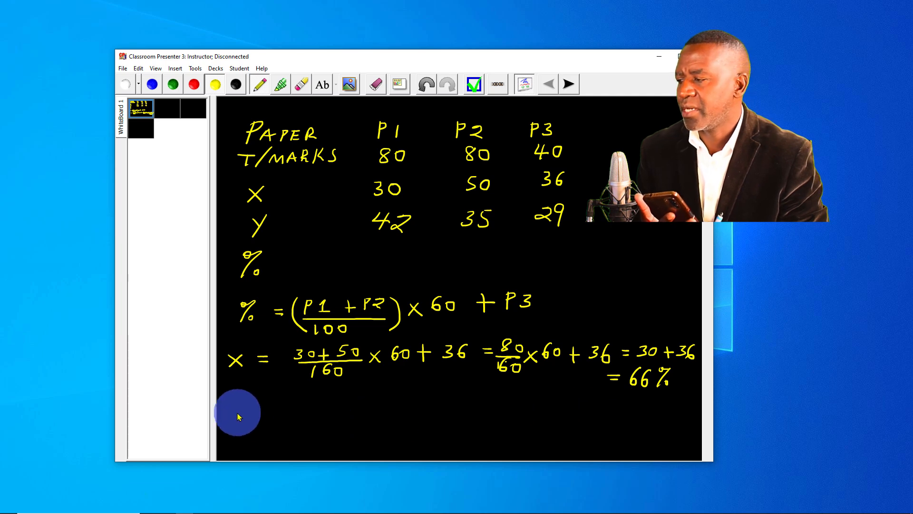
Begin Y's calculation below X's, writing Y = (42 + 35) / 160 as a fraction without brackets, followed by × 6.
mouse_move(240, 411)
mouse_down()
mouse_move(227, 429)
mouse_move(234, 420)
mouse_move(316, 418)
mouse_move(353, 404)
mouse_up()
drag(280, 423, 357, 426)
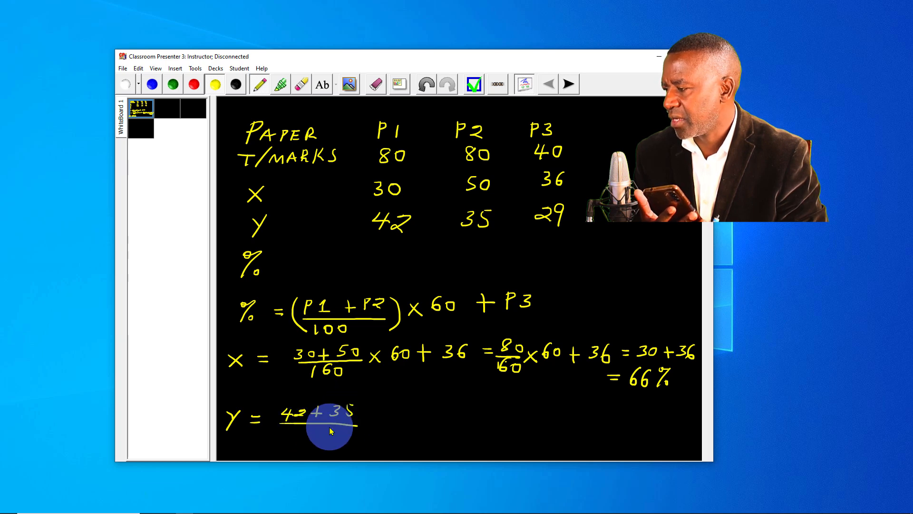
mouse_move(298, 427)
mouse_down()
mouse_move(297, 436)
mouse_move(322, 430)
mouse_up()
mouse_move(371, 413)
mouse_down()
mouse_move(363, 422)
mouse_move(380, 418)
mouse_up()
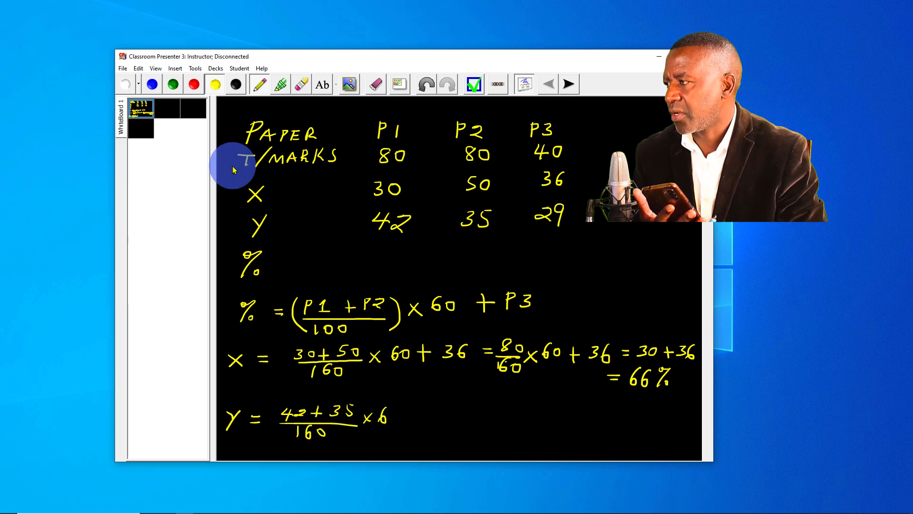
Erase the fraction line, 160 and × 6 from Y's calculation and rewrite it as (42 + 35) × 0.375 + 29 =.
click(301, 84)
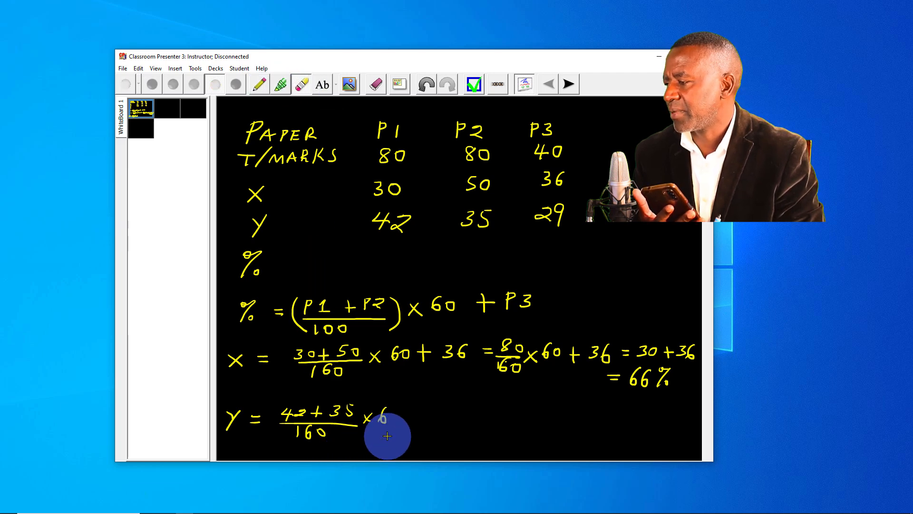
mouse_move(387, 434)
mouse_down()
mouse_move(377, 422)
mouse_move(291, 432)
mouse_up()
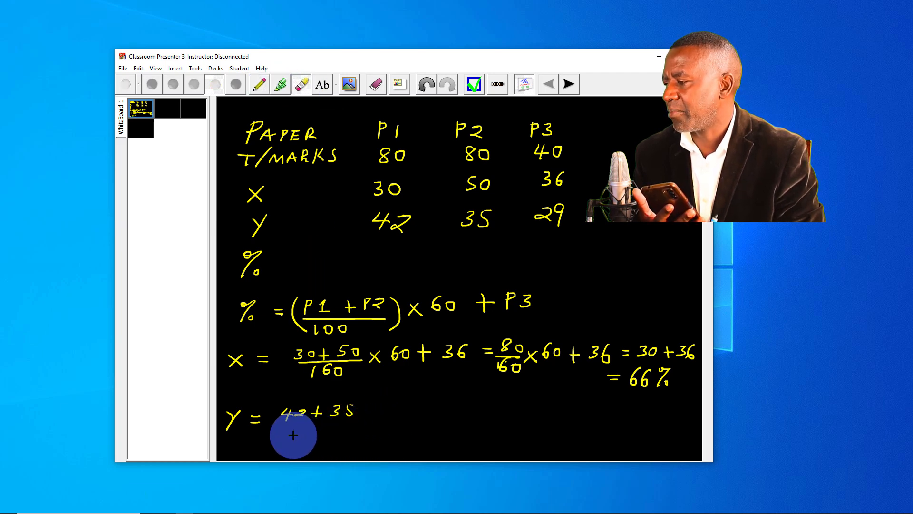
click(259, 84)
drag(280, 405, 275, 429)
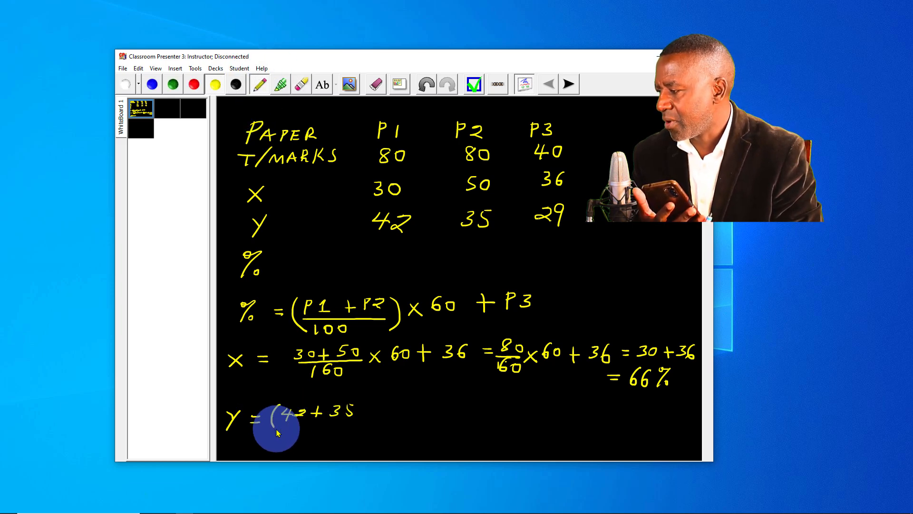
mouse_move(355, 425)
mouse_down()
mouse_move(373, 409)
mouse_move(402, 416)
mouse_move(412, 404)
mouse_move(437, 426)
mouse_move(451, 412)
mouse_move(503, 416)
mouse_up()
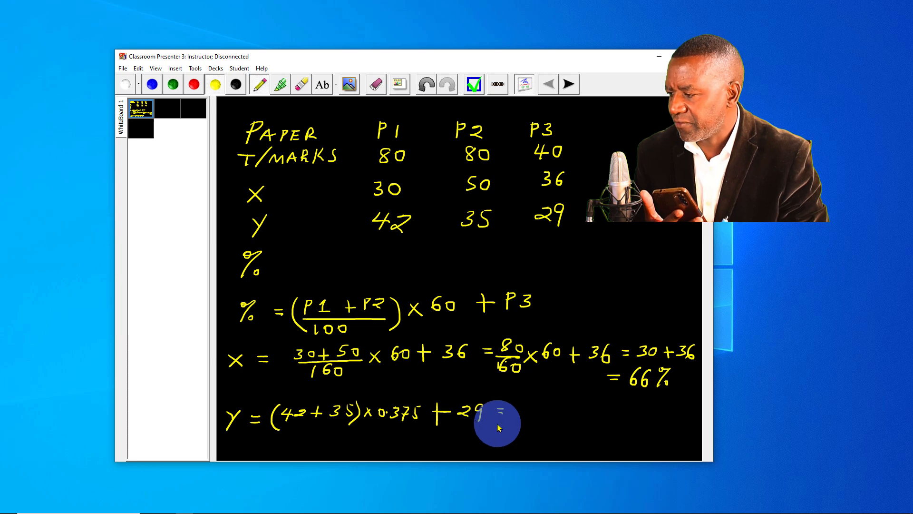
Finish Y's calculation with 28.875 + 29 = 57.875 = 58% and underline the final percentage.
mouse_move(513, 408)
mouse_down()
mouse_move(520, 418)
mouse_move(554, 402)
mouse_move(549, 407)
mouse_move(595, 418)
mouse_up()
drag(589, 411, 627, 421)
mouse_move(473, 433)
mouse_down()
mouse_move(462, 434)
mouse_move(473, 437)
mouse_up()
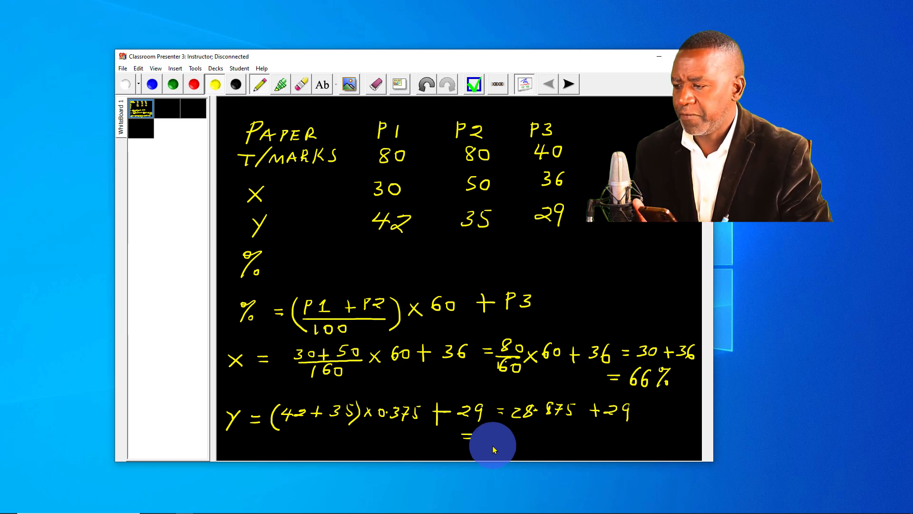
mouse_move(501, 428)
mouse_down()
mouse_move(490, 441)
mouse_move(536, 432)
mouse_move(546, 442)
mouse_move(564, 428)
mouse_move(589, 439)
mouse_up()
click(521, 434)
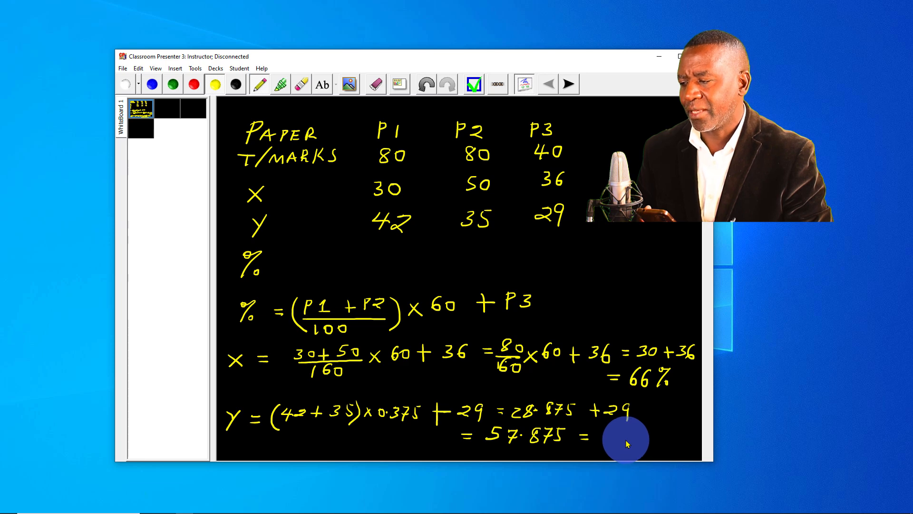
mouse_move(607, 428)
mouse_down()
mouse_move(606, 441)
mouse_move(626, 429)
mouse_move(655, 447)
mouse_up()
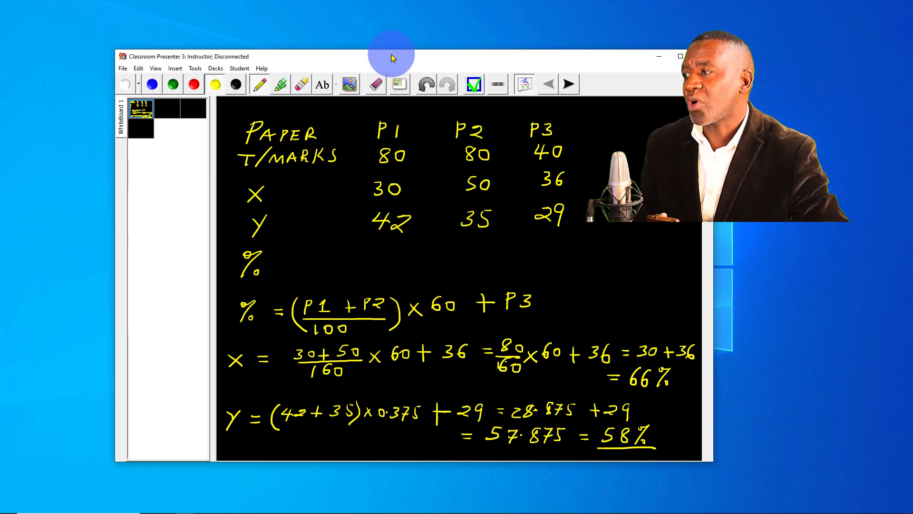
Uncover the Excel workbook behind the whiteboard and enter X's marks 30, 50 and 36 in cells B2, C2 and D2.
drag(402, 55, 298, 17)
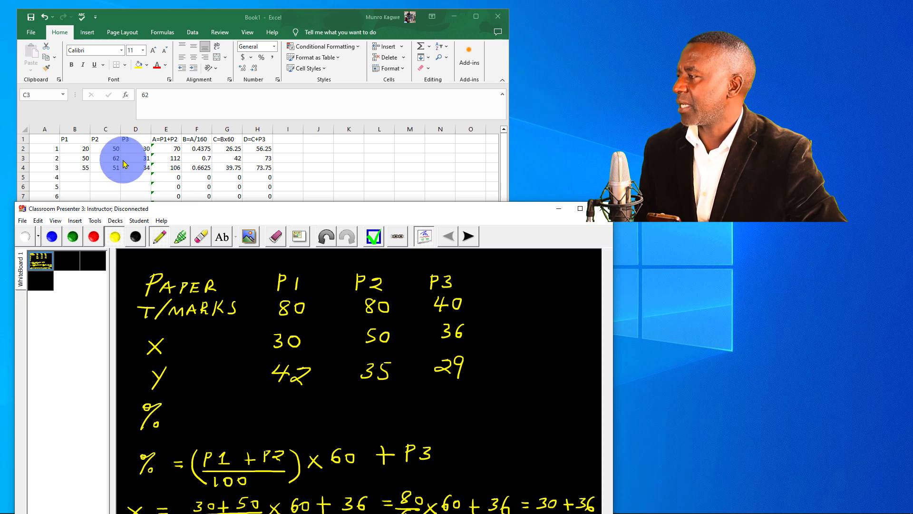
click(83, 151)
click(82, 149)
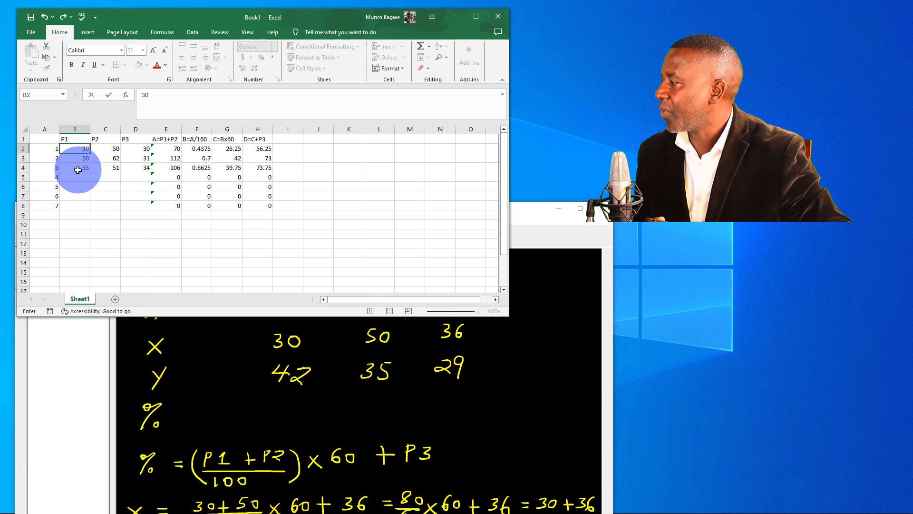
text(30)
click(112, 150)
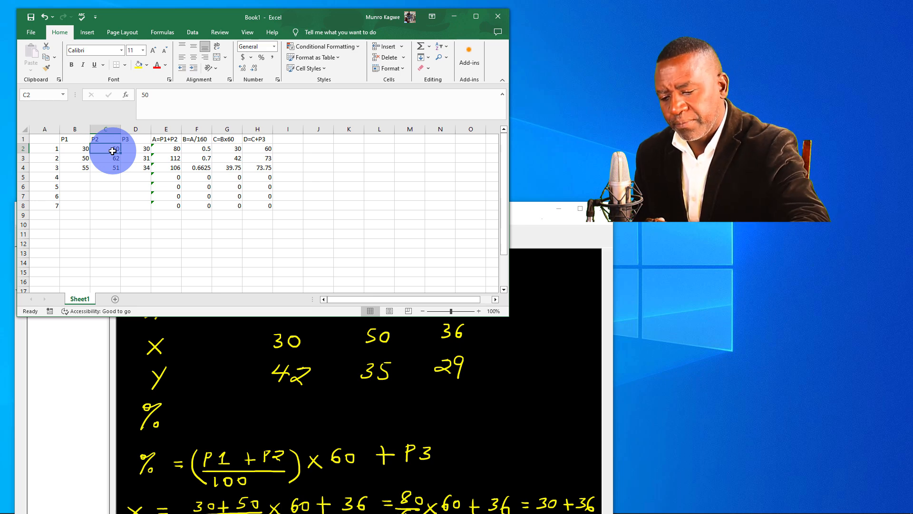
text(5)
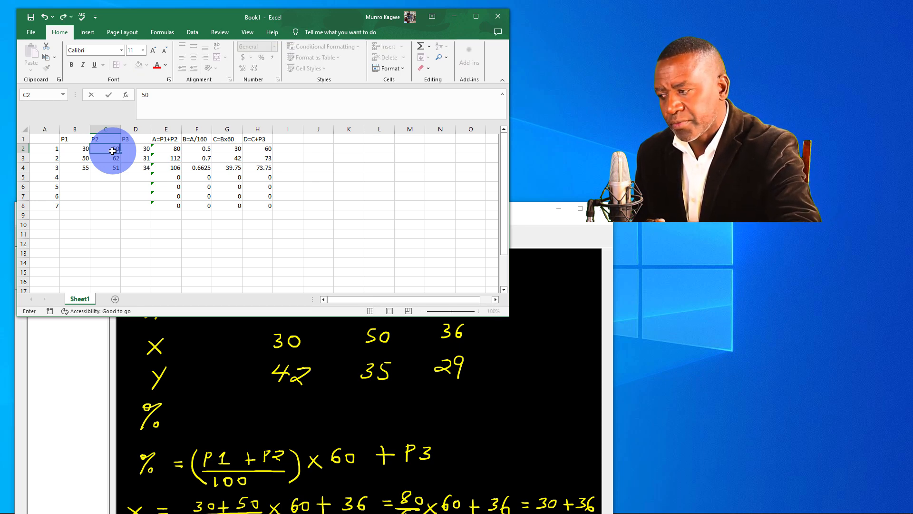
click(138, 148)
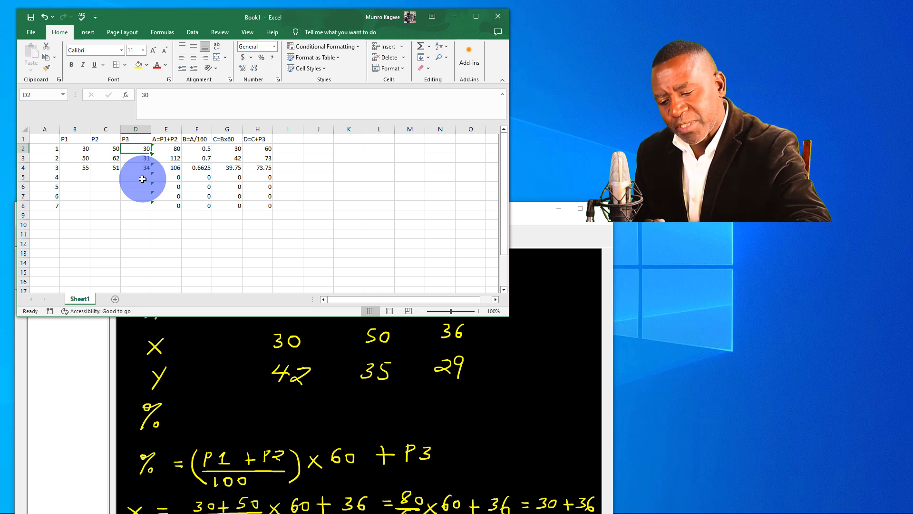
text(36)
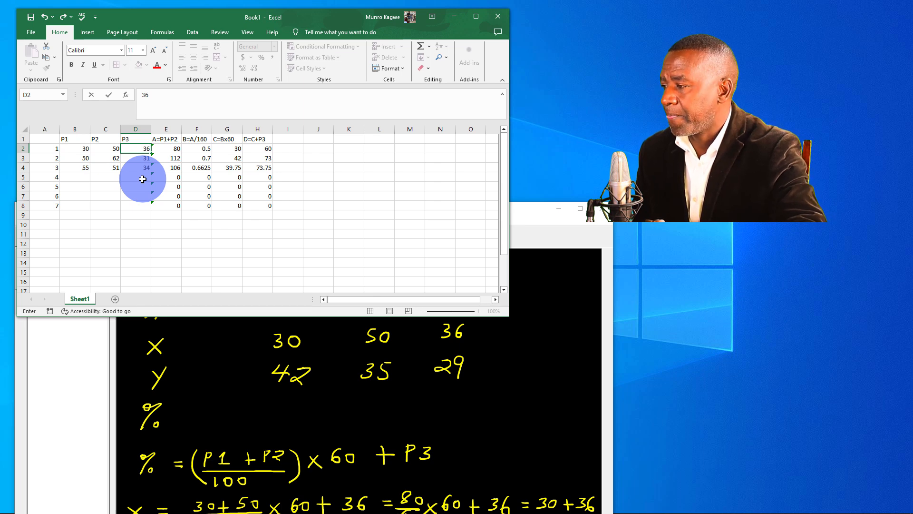
key(Return)
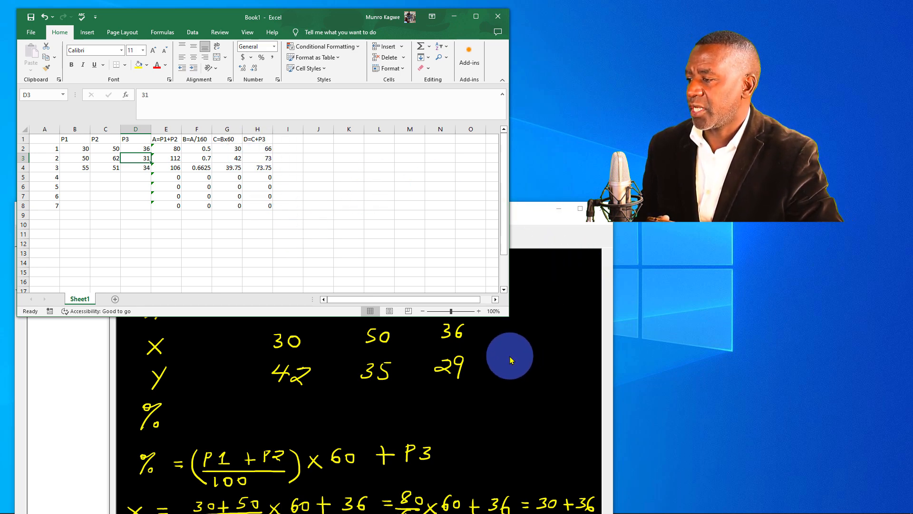
Shift the whiteboard window clear of the worksheet table and enter Y's marks 42, 35 and 29 in cells B3, C3 and D3.
click(524, 209)
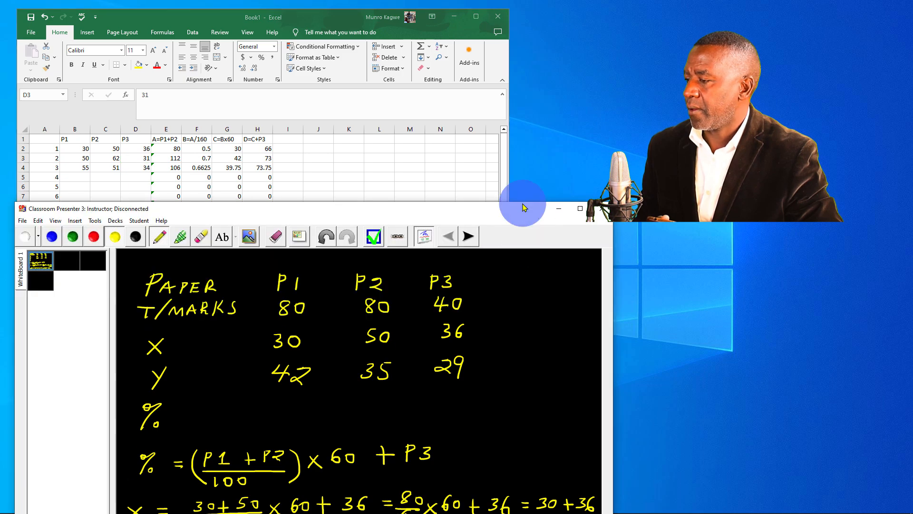
drag(526, 210, 527, 230)
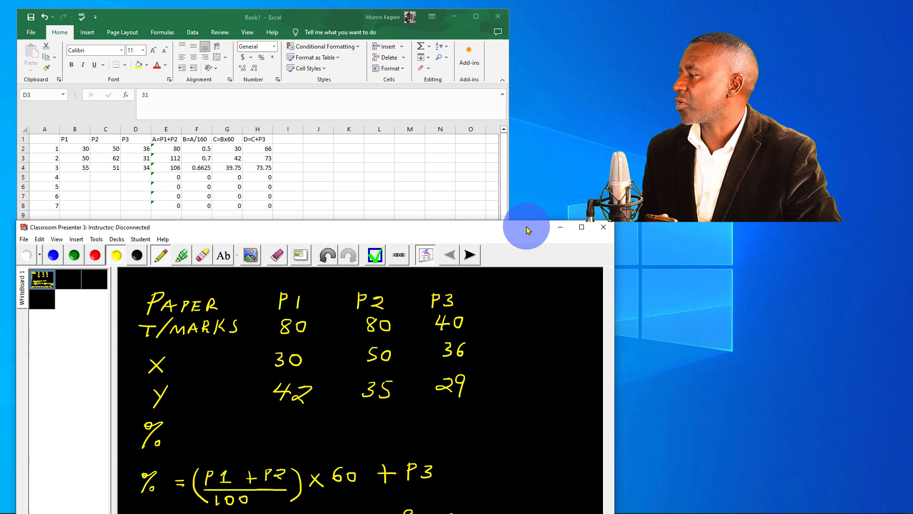
click(80, 162)
click(78, 159)
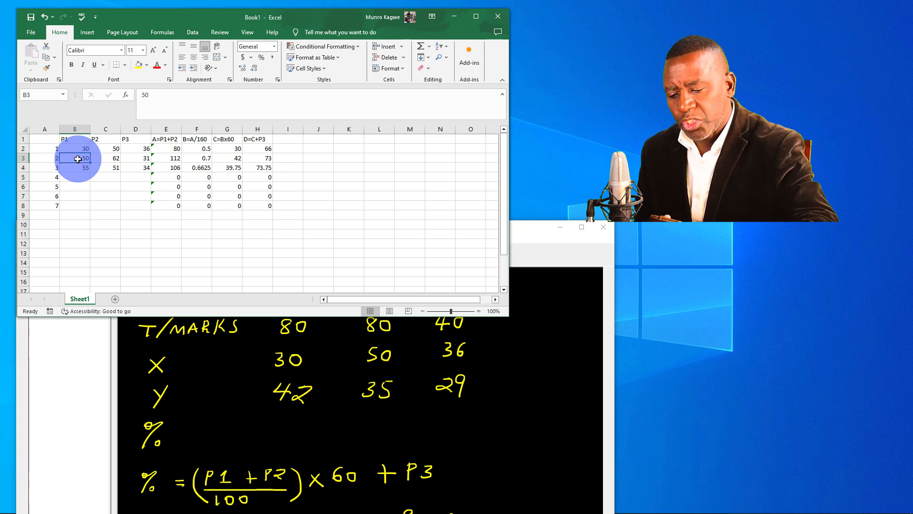
text(42)
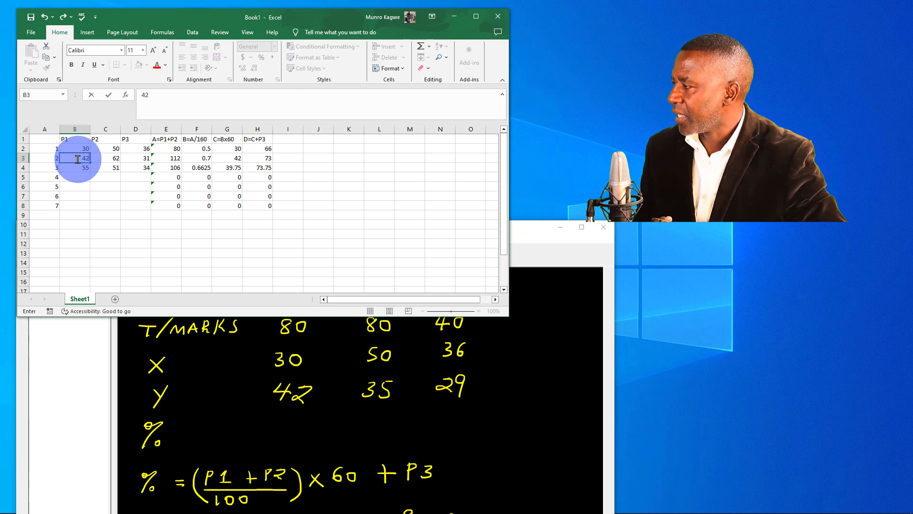
click(108, 159)
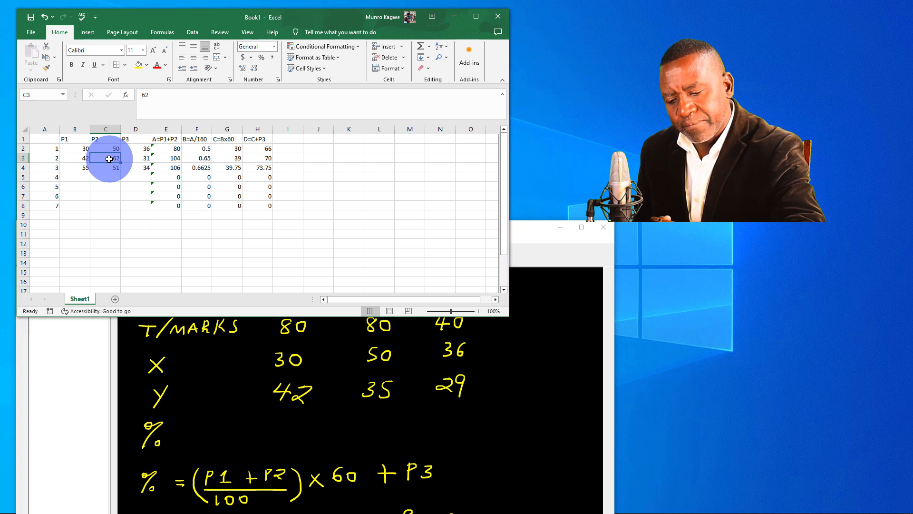
text(35)
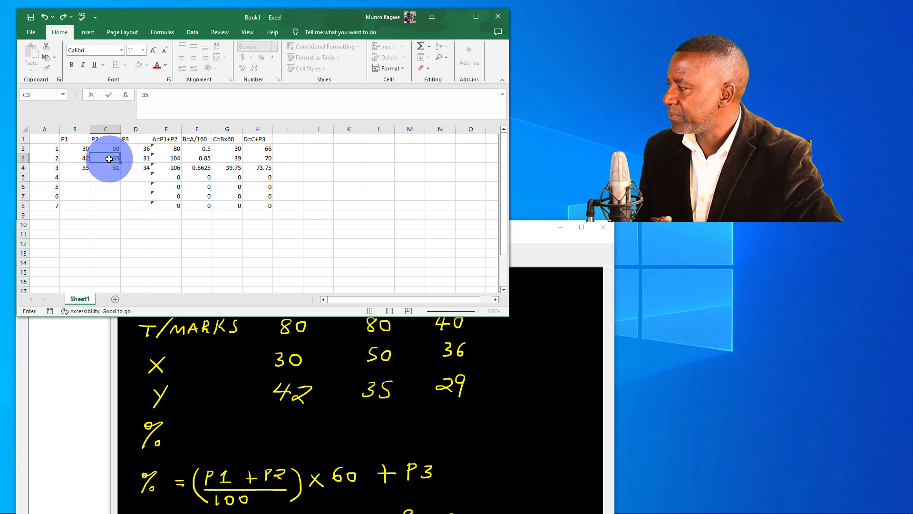
click(139, 162)
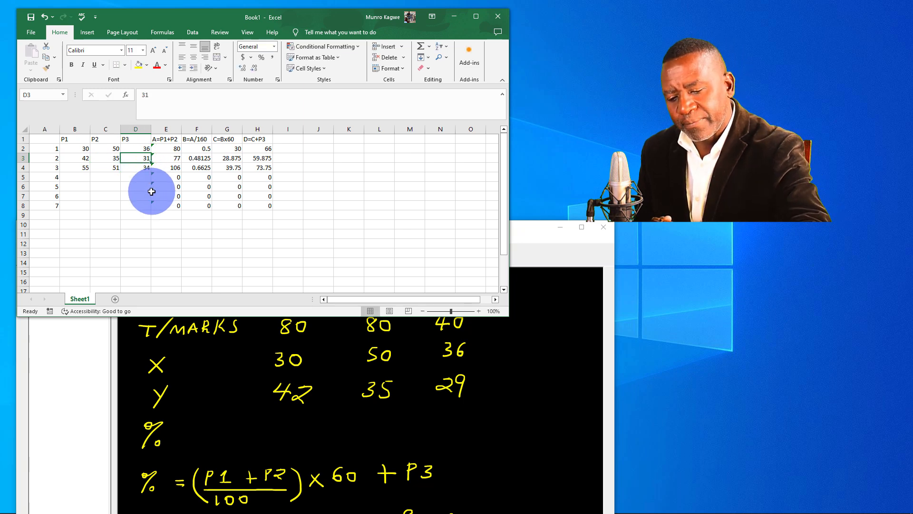
text(29)
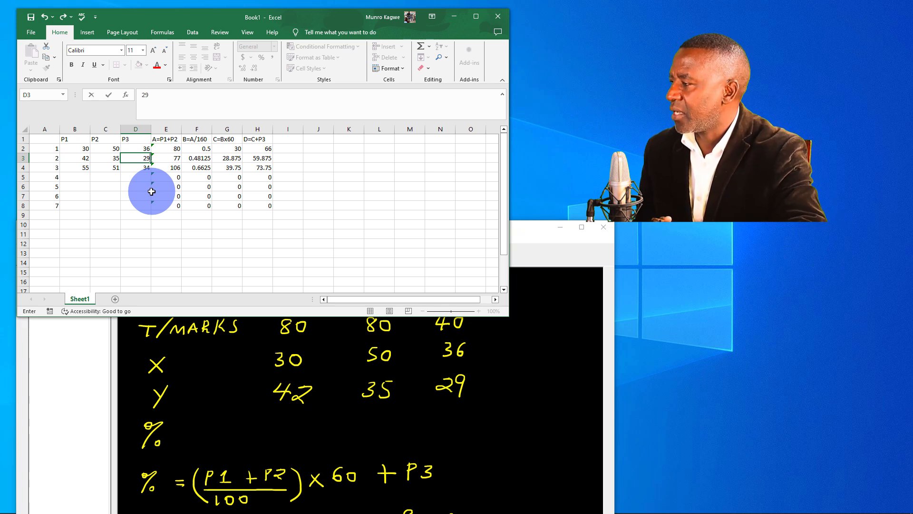
key(Return)
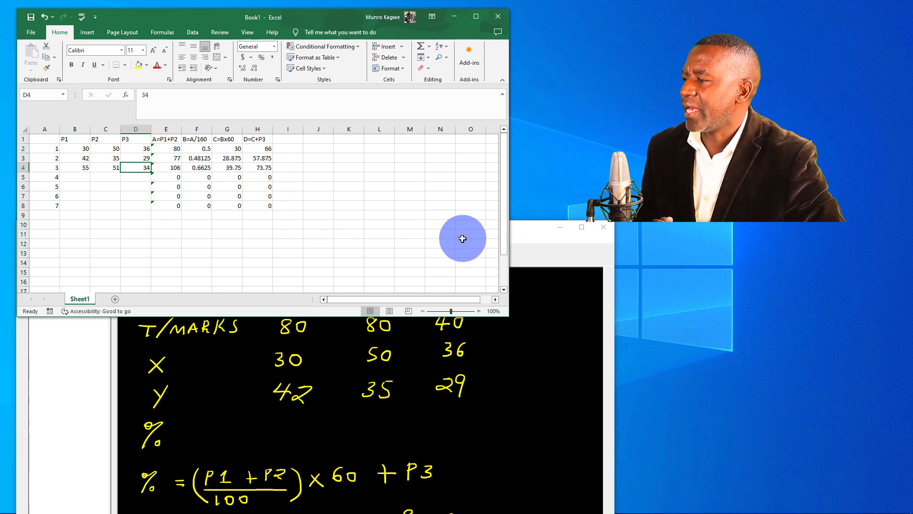
Bring the whiteboard forward to compare its results with the worksheet, and minimise it to leave only Excel showing.
click(521, 238)
drag(515, 234, 506, 112)
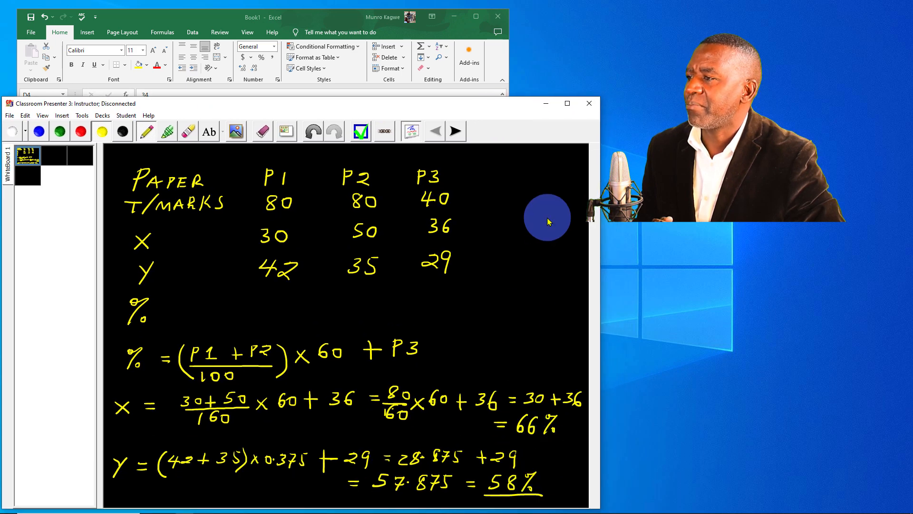
click(545, 105)
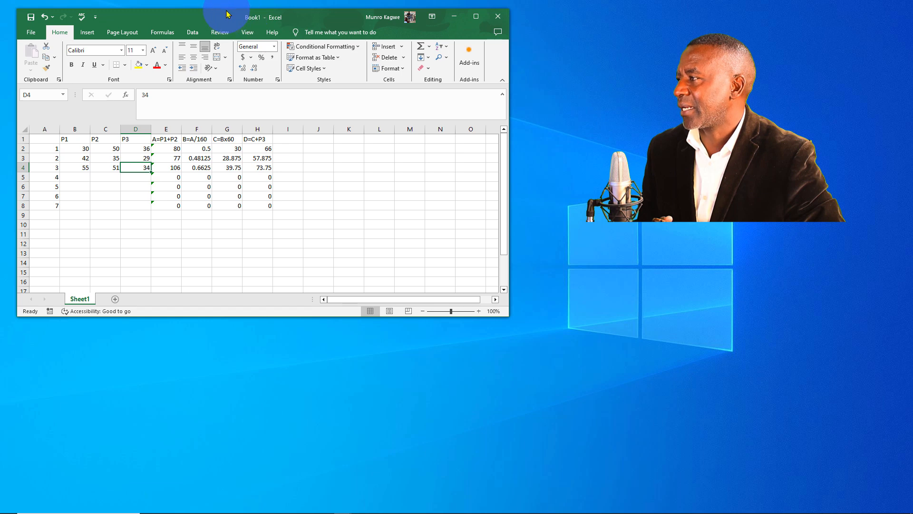
click(476, 20)
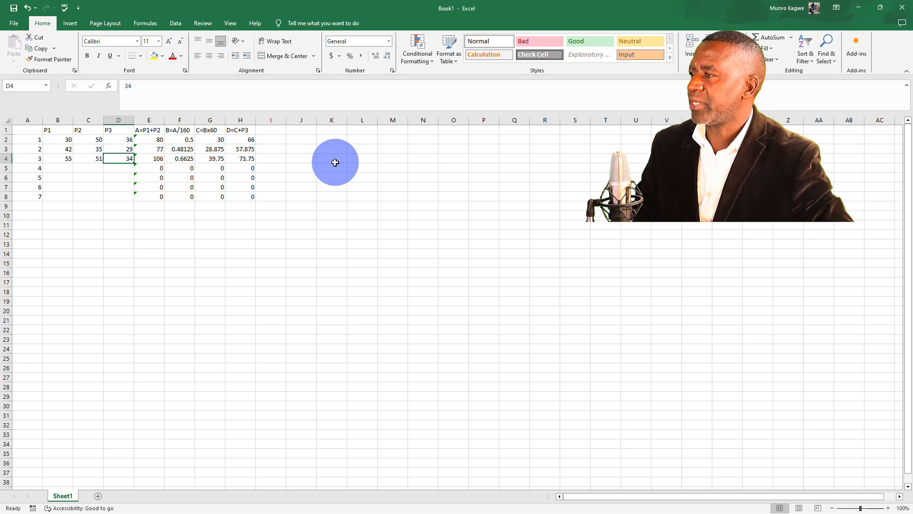
double_click(298, 9)
drag(300, 41, 299, 61)
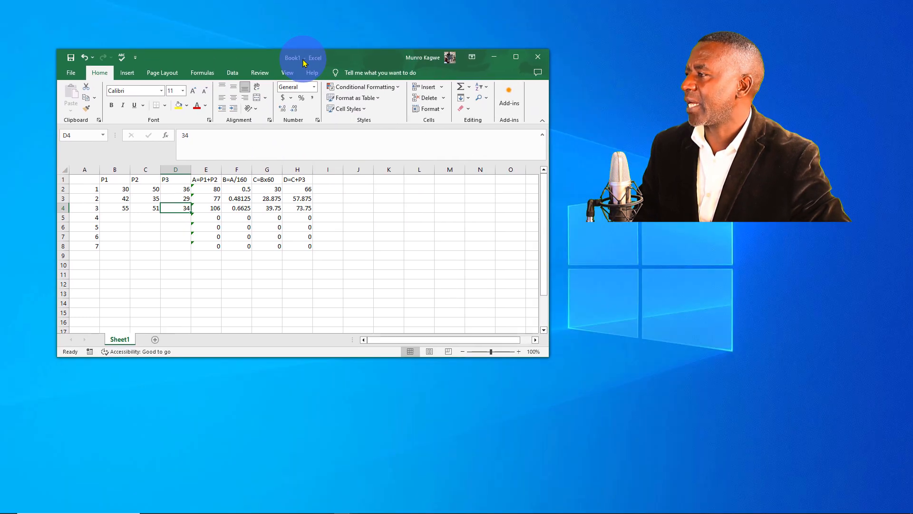
Zoom the worksheet to 300% on the selected cell D4, reposition the Excel window and enlarge it to show columns A to H.
click(288, 73)
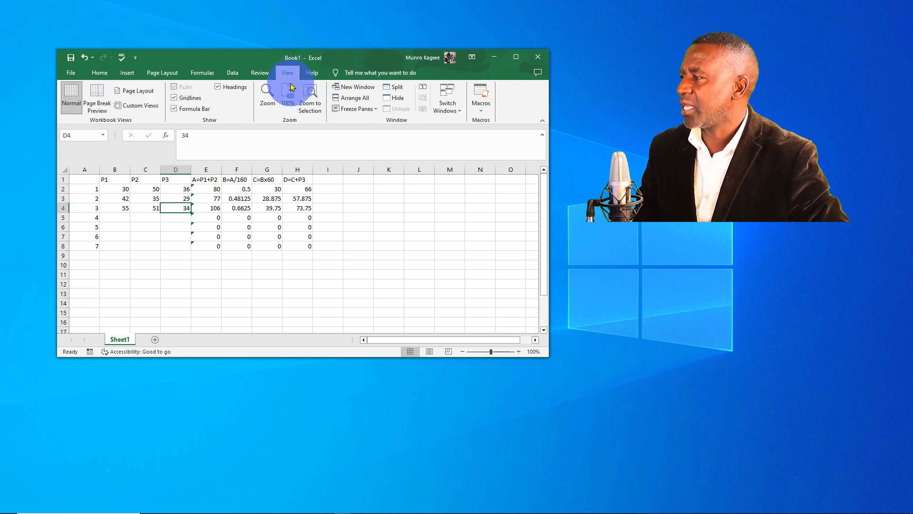
click(310, 114)
drag(363, 57, 326, 32)
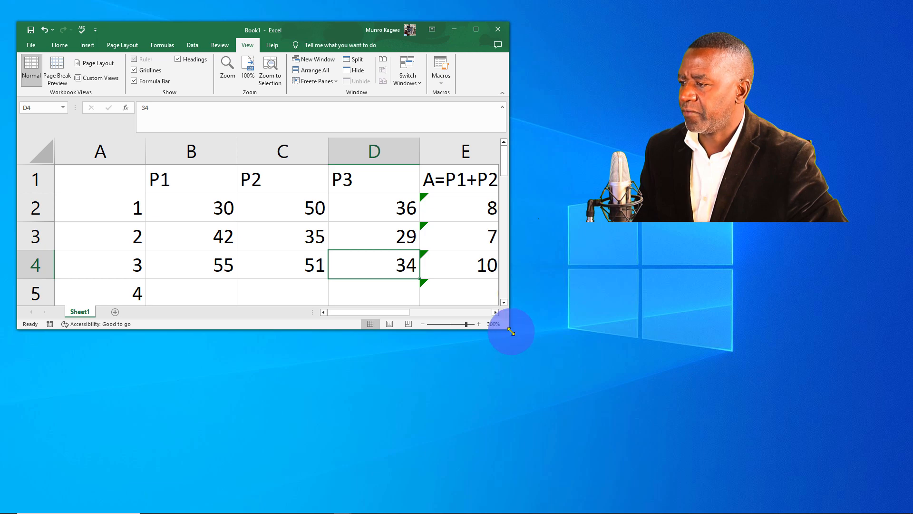
drag(510, 330, 839, 449)
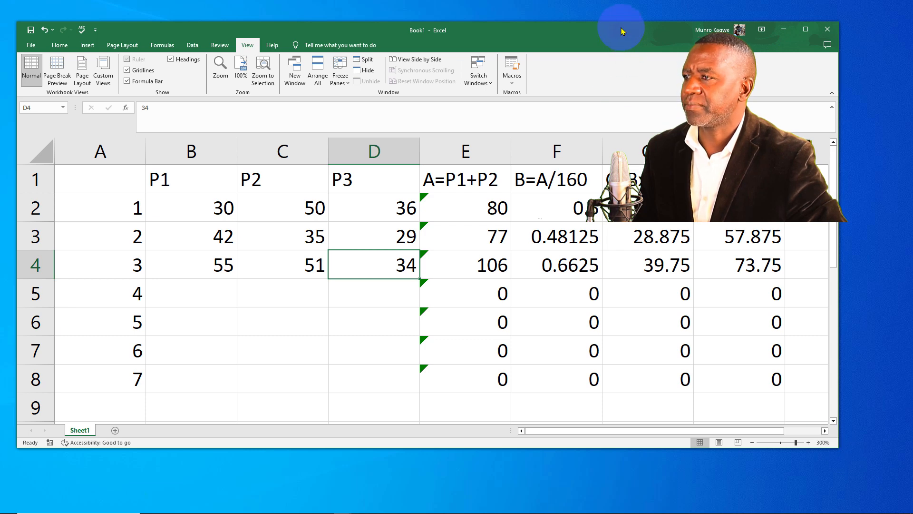
Lower the Excel window to uncover the whole table and go through the candidate numbers 1 to 7 in cells A2 to A8.
drag(623, 31, 607, 137)
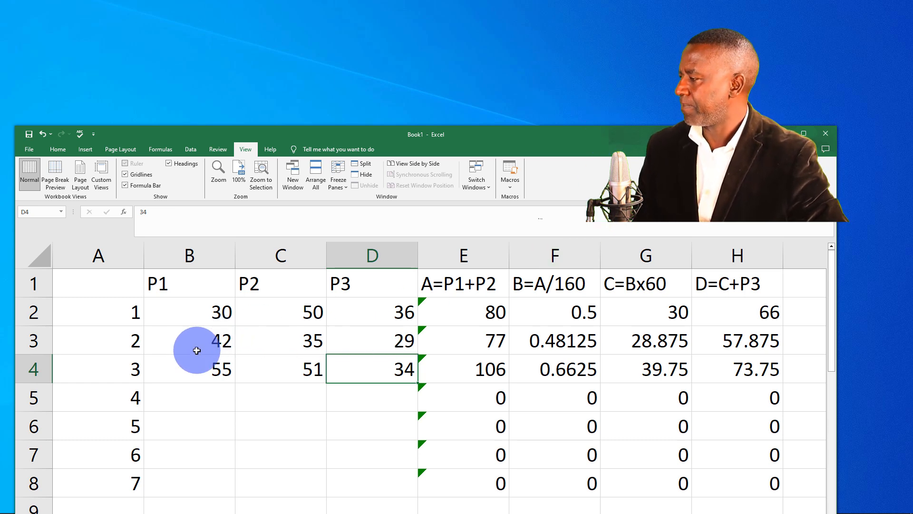
click(119, 314)
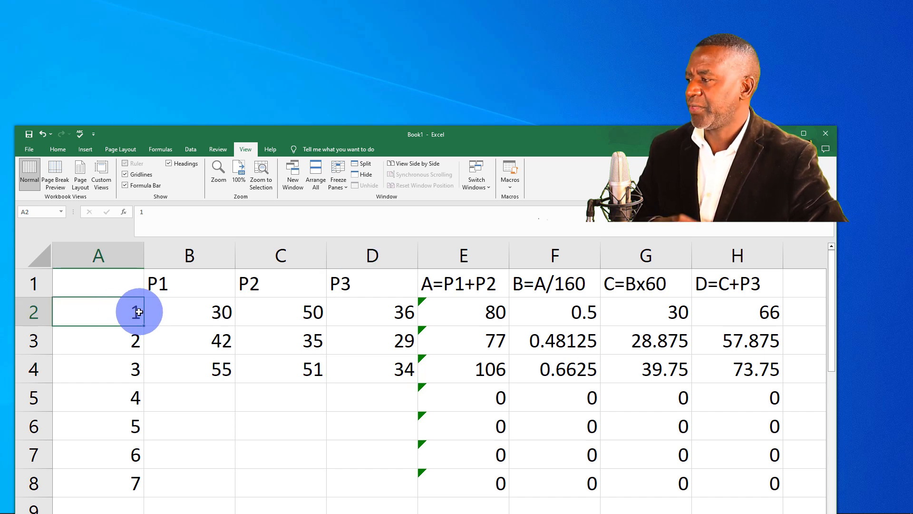
click(111, 337)
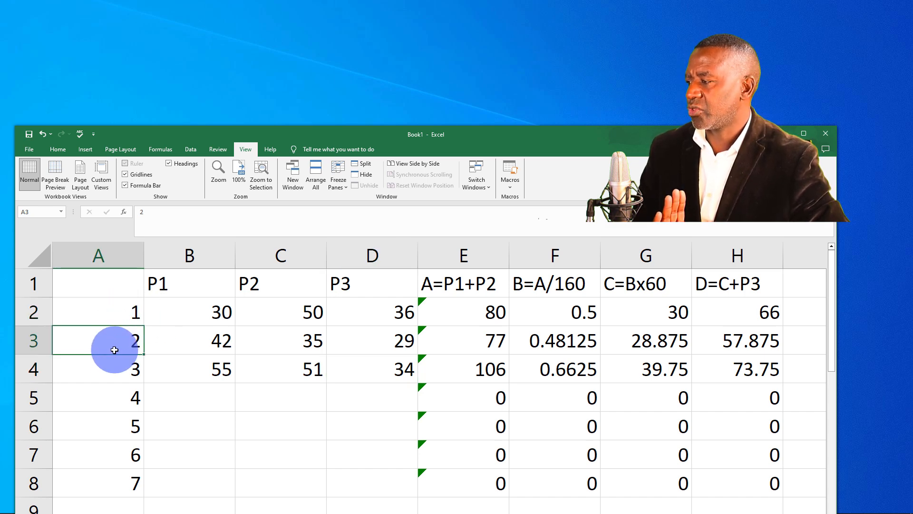
click(115, 370)
click(124, 397)
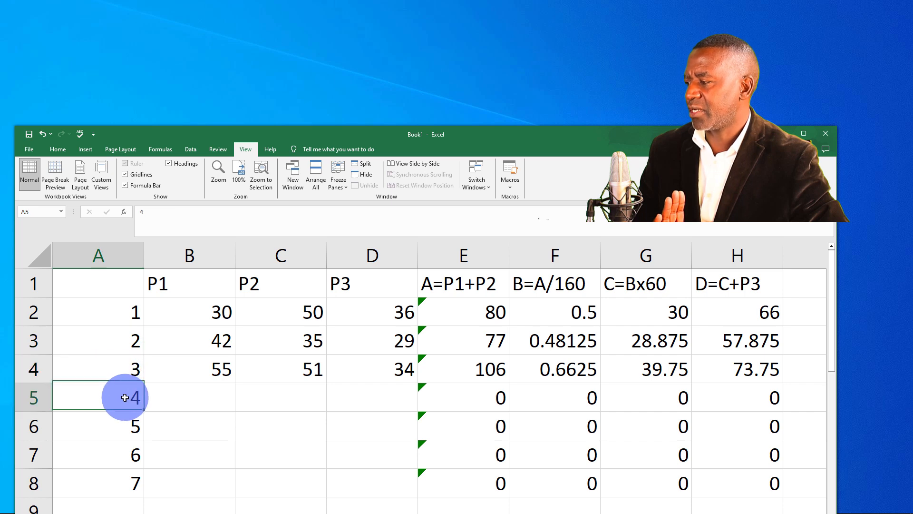
click(126, 425)
click(126, 452)
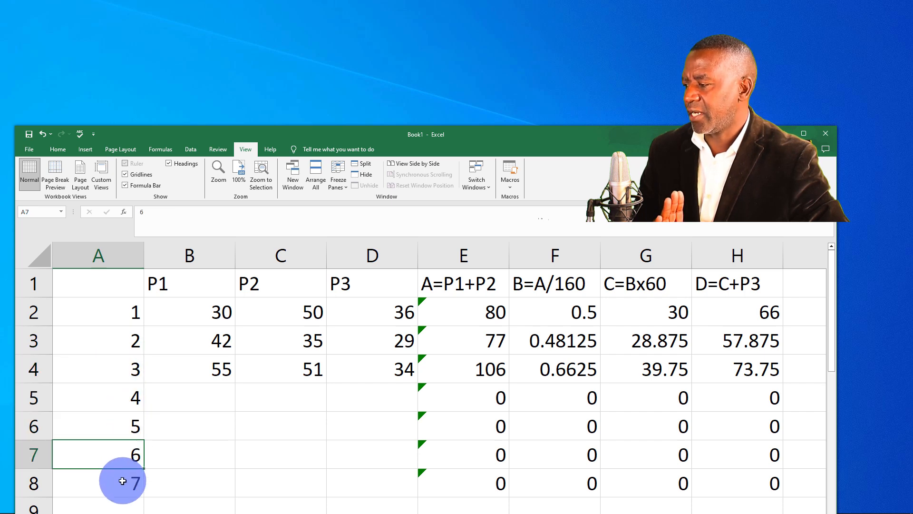
click(123, 481)
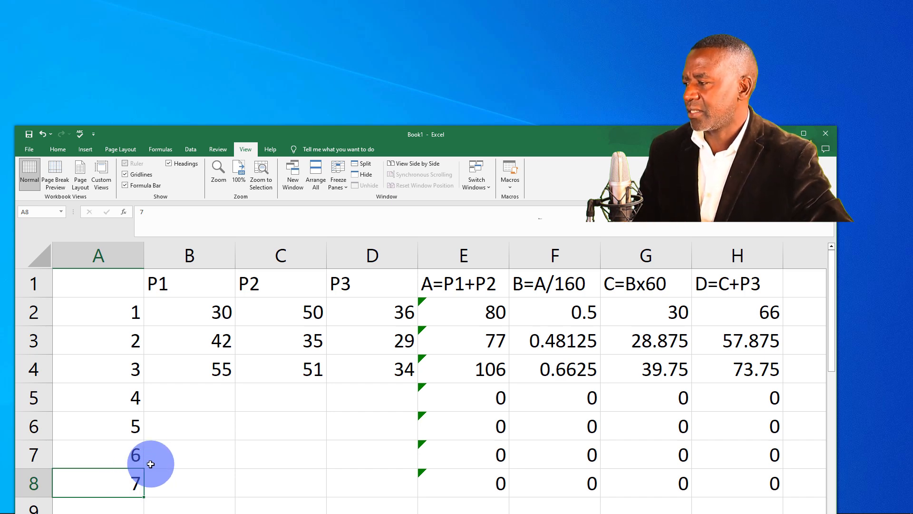
Start a formula in cell B3, pointing in turn at headings P1, P2, P3 and A=P1+P2, and set its reference to B2.
click(204, 340)
text(=)
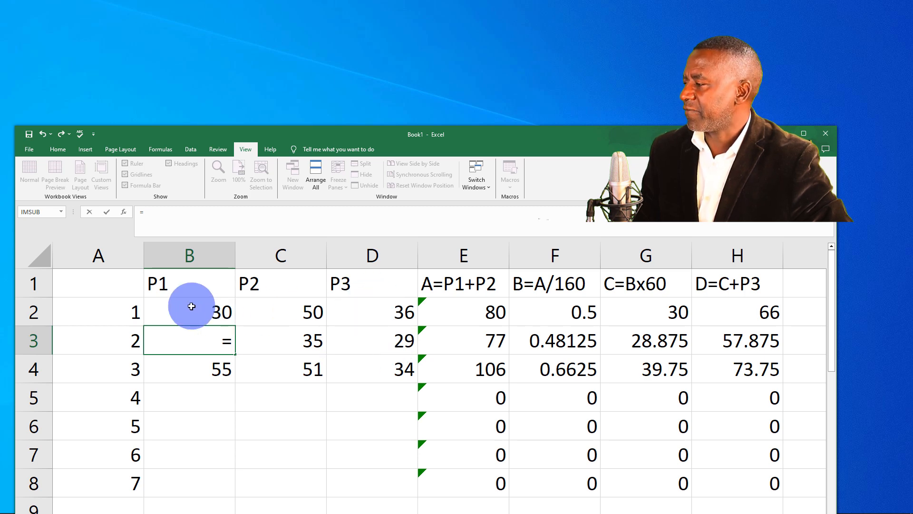
click(194, 291)
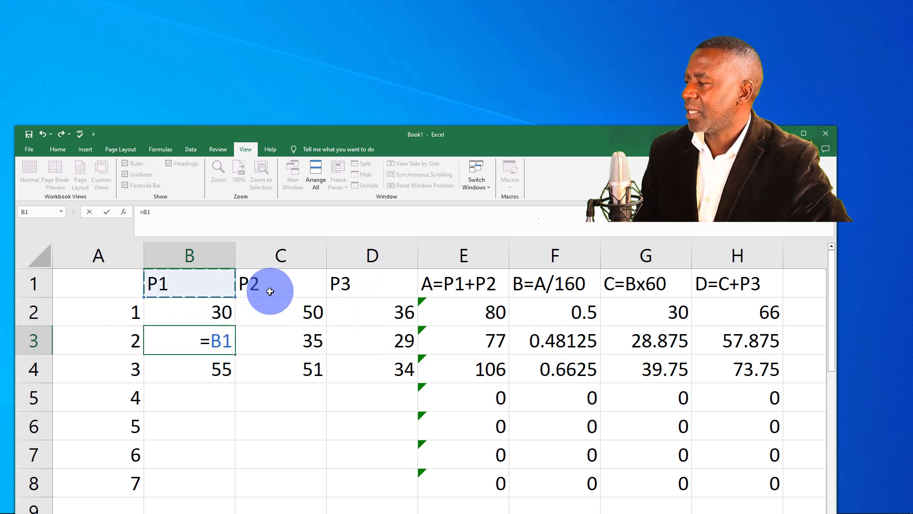
click(286, 292)
click(357, 285)
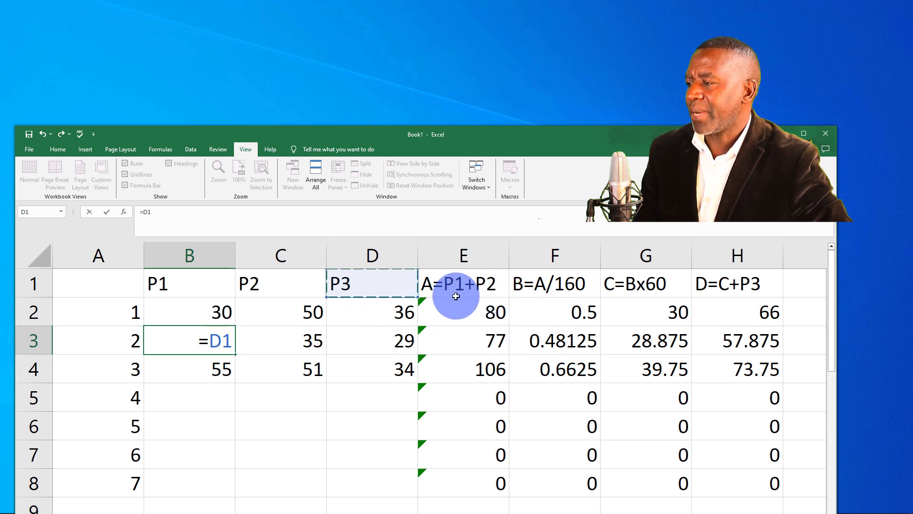
click(487, 289)
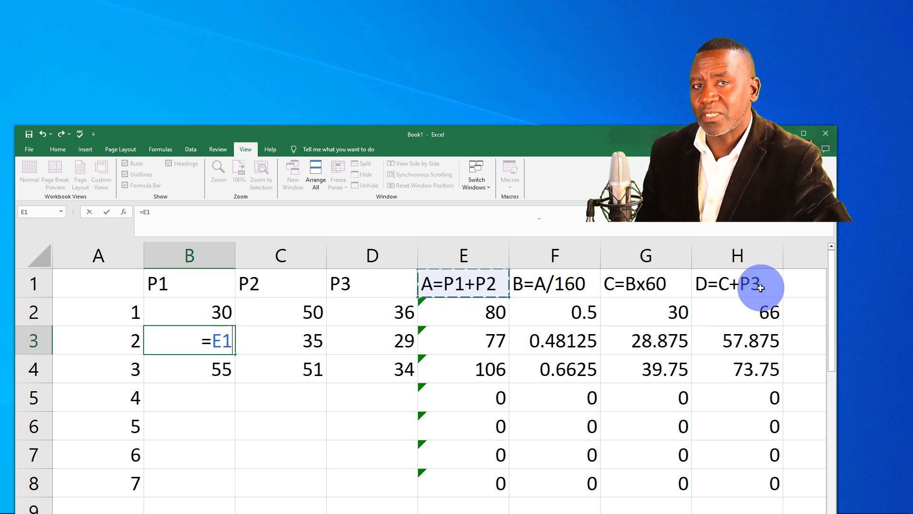
click(210, 315)
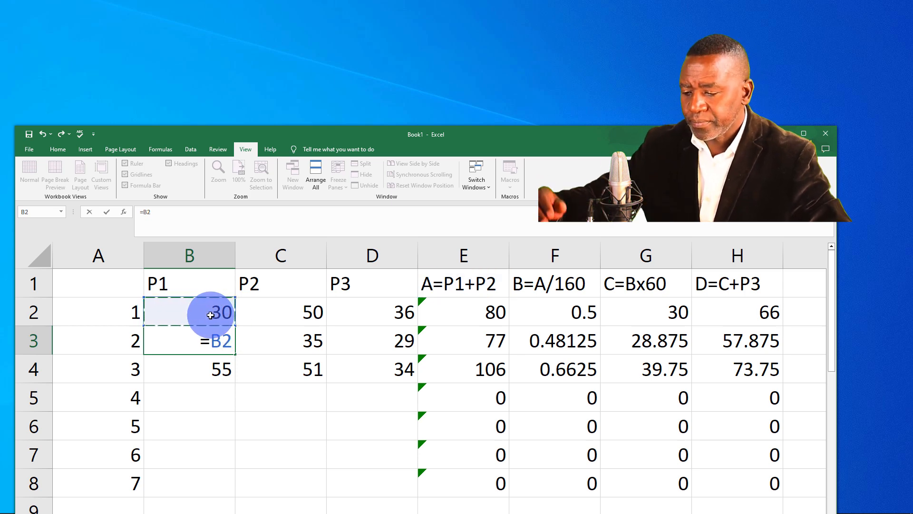
Shorten the formula in B3 to =B and clear the marks in cells B2, C2 and D2.
key(BackSpace)
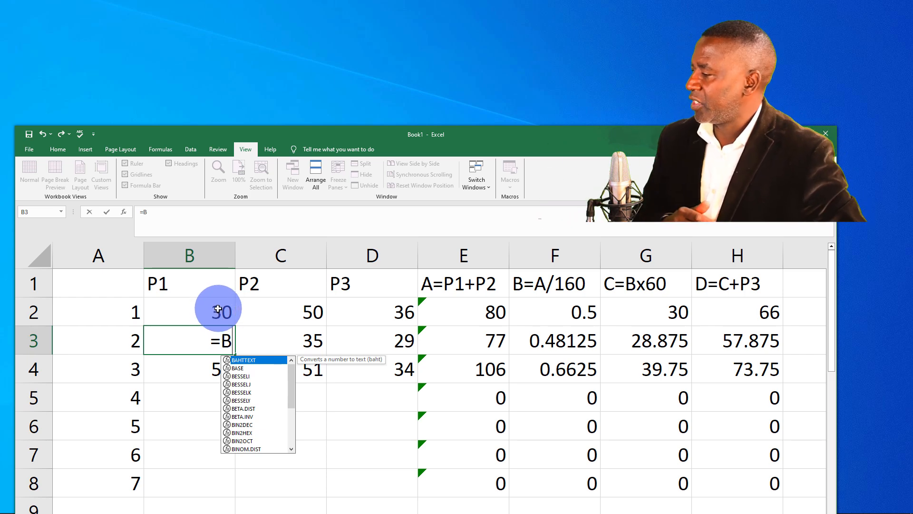
click(214, 312)
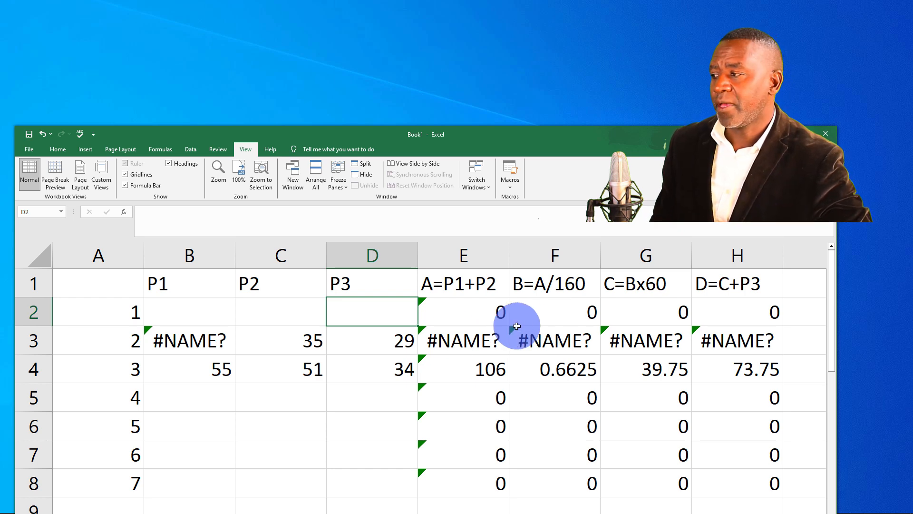
click(217, 315)
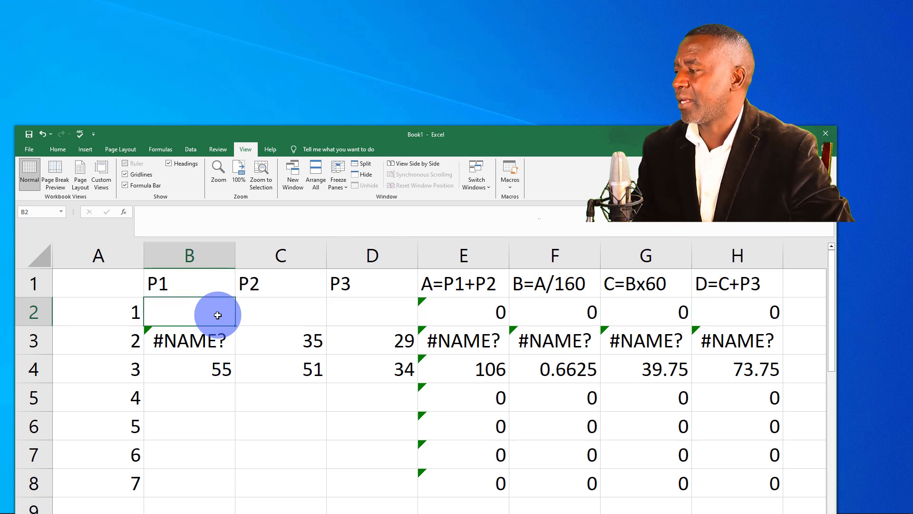
Inspect the row 2 formulas under the headings A=P1+P2, B=A/160, C=Bx60 and D=C+P3.
click(465, 312)
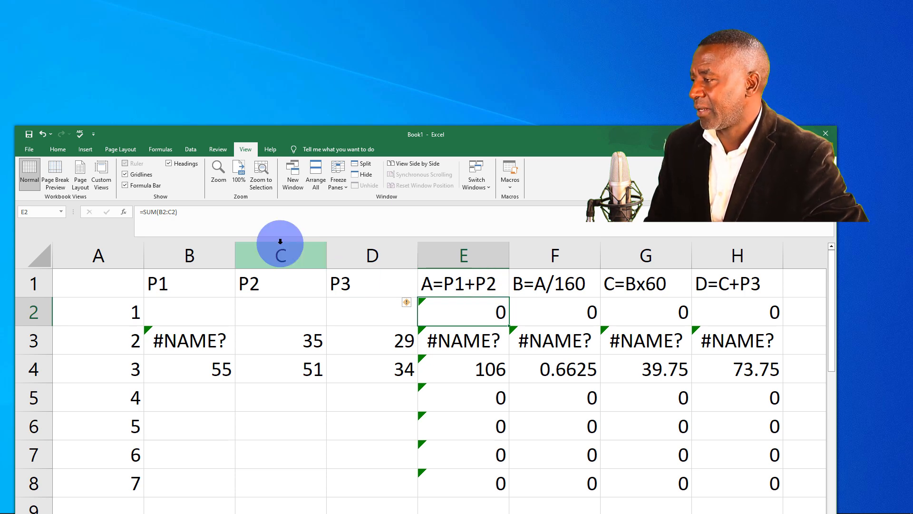
click(201, 215)
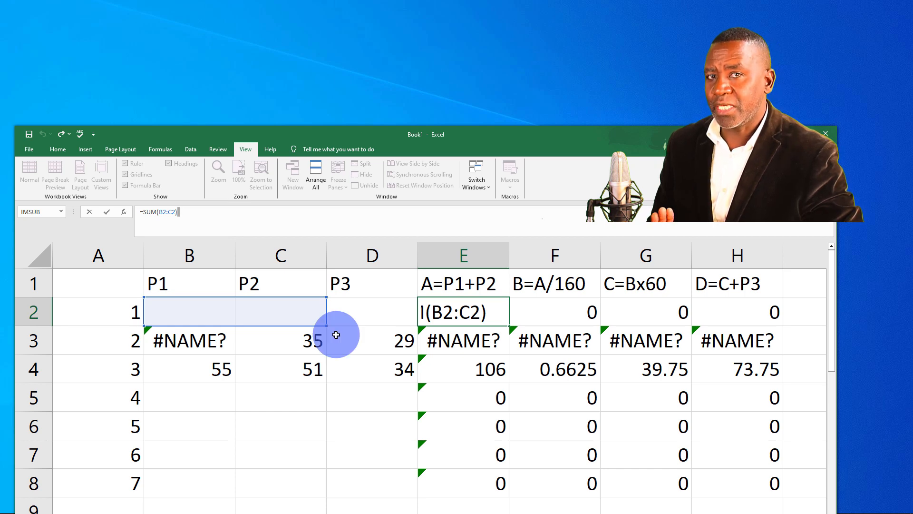
click(562, 315)
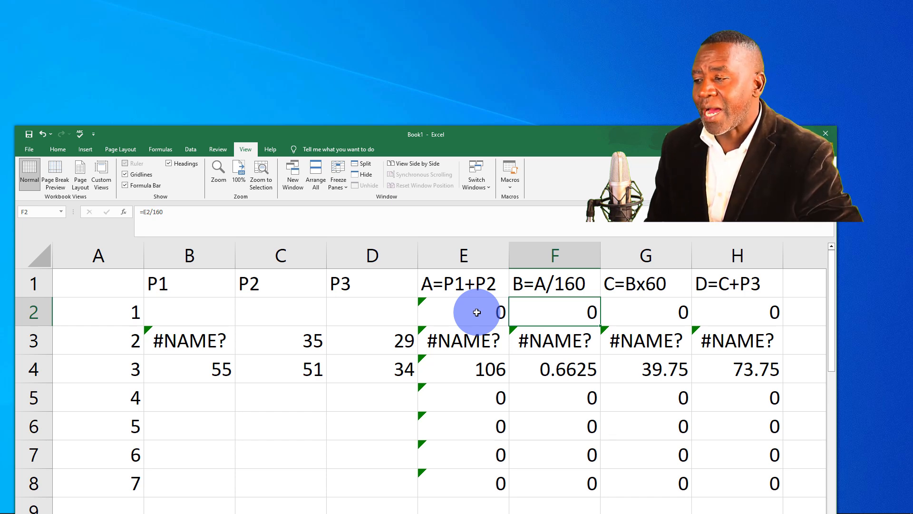
click(662, 316)
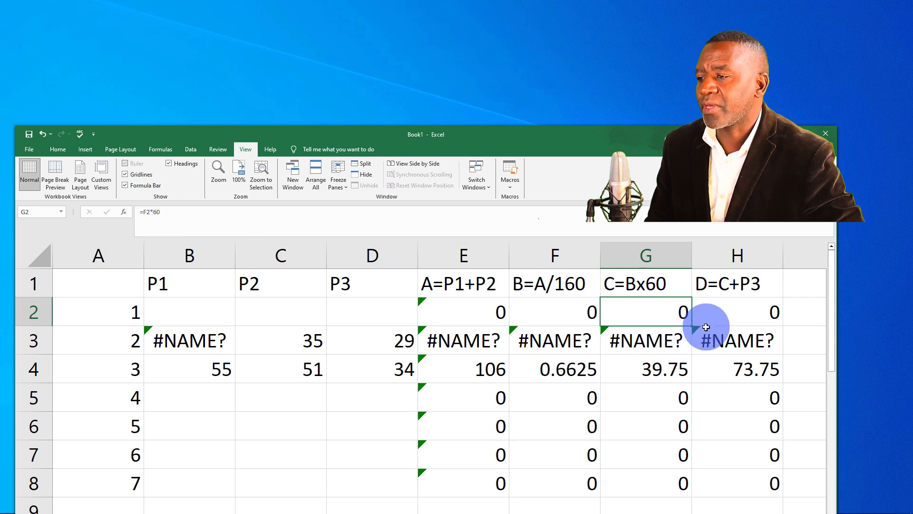
click(751, 314)
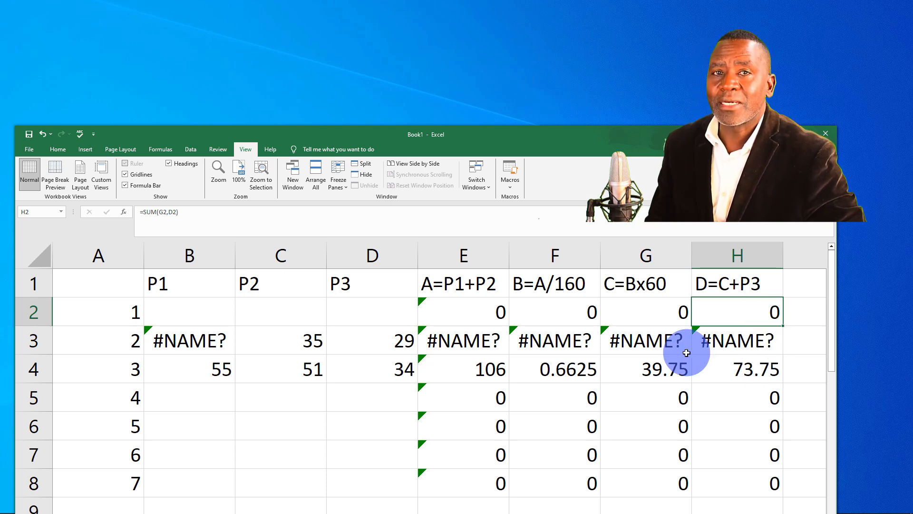
Enter the labels A, B, C, D, E, F and H down cells A11 to A17, beneath the marks table.
scroll(686, 352, down, 3)
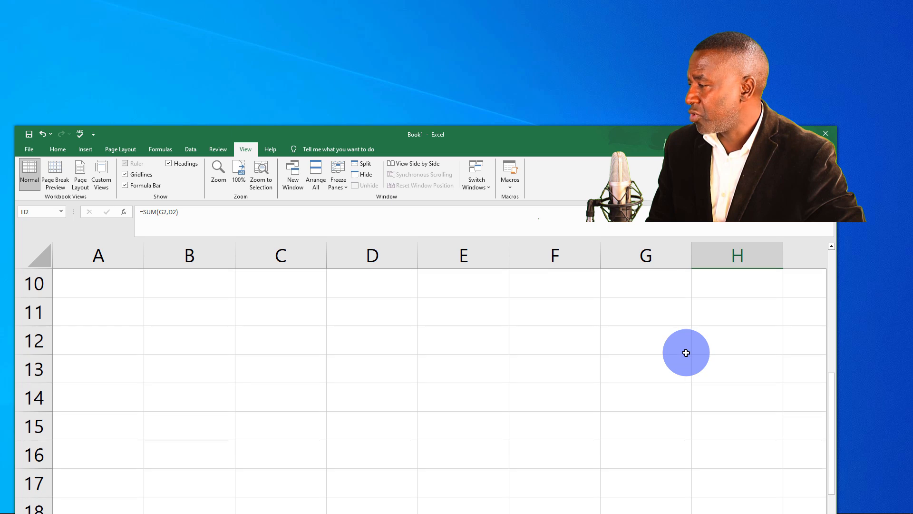
click(91, 313)
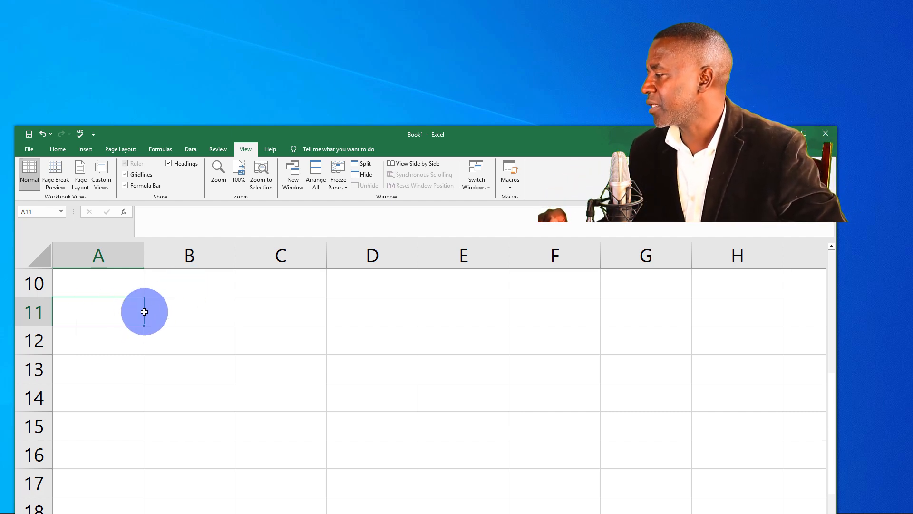
scroll(121, 313, up, 3)
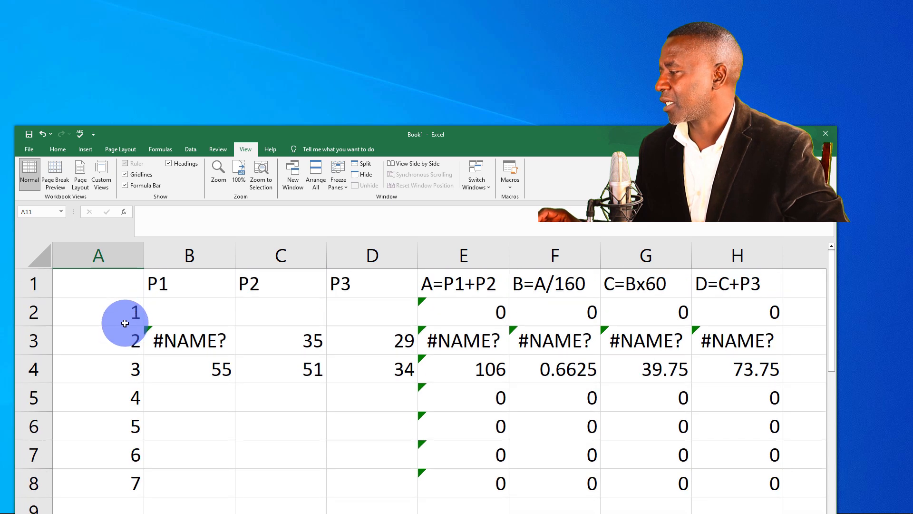
scroll(119, 317, down, 1)
scroll(125, 324, down, 5)
scroll(125, 324, up, 3)
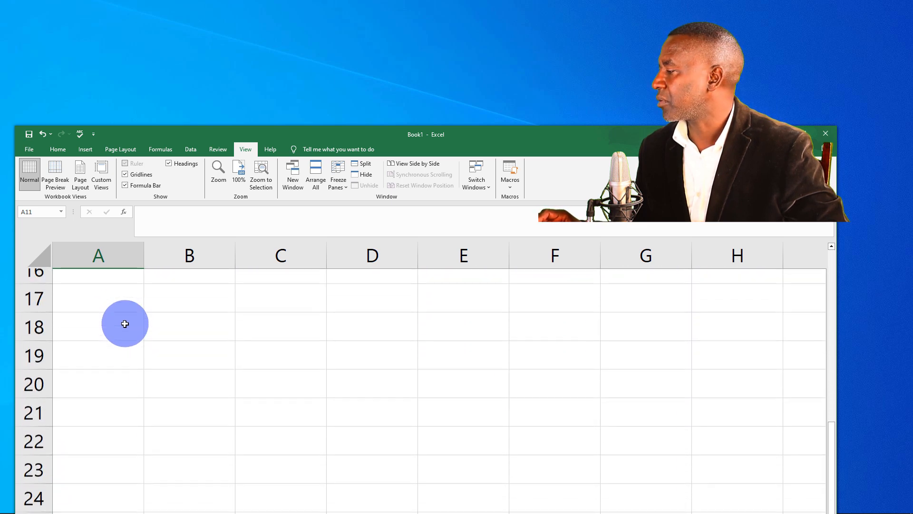
scroll(124, 324, up, 1)
scroll(126, 322, down, 1)
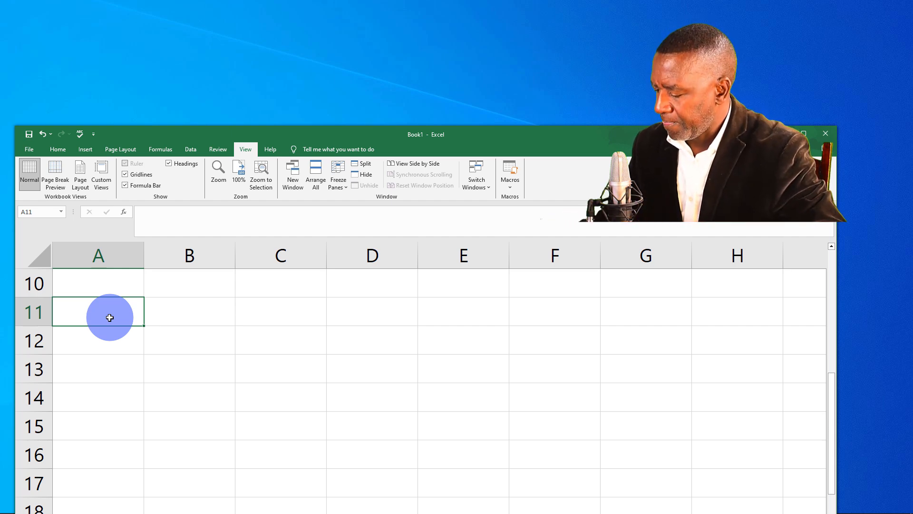
text(A)
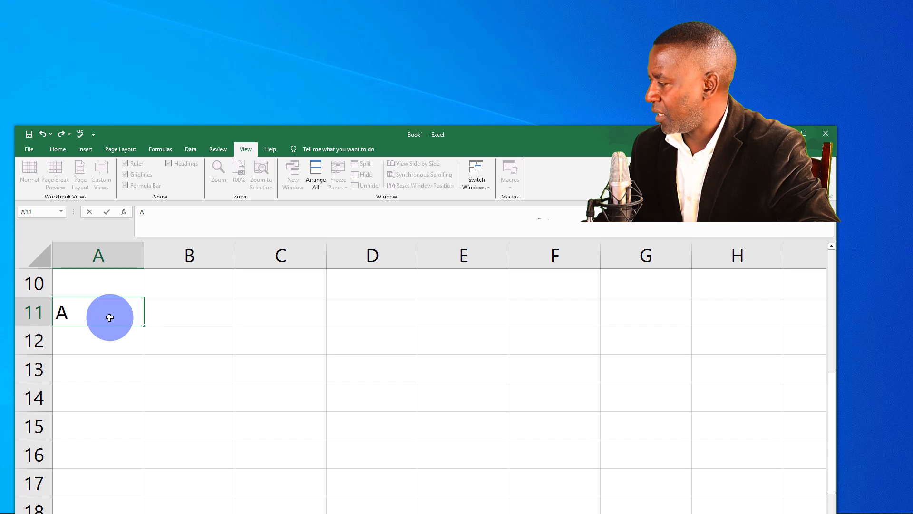
key(Return)
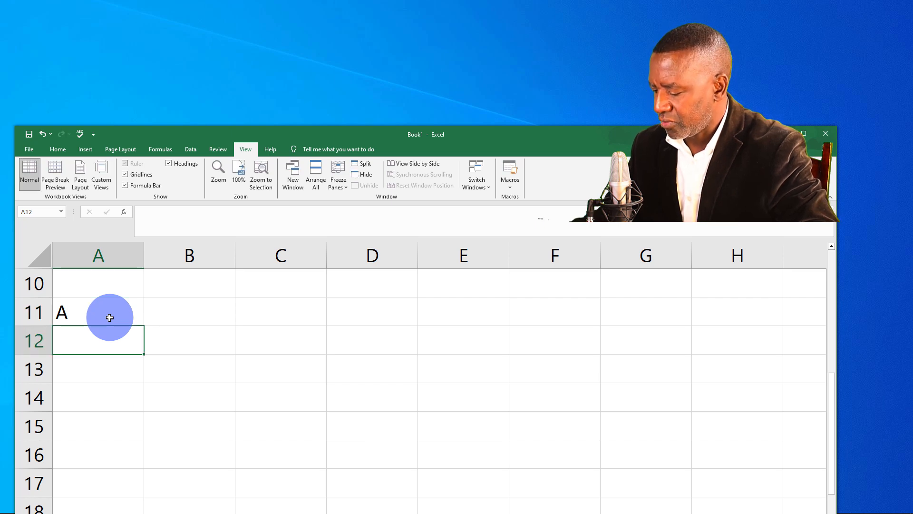
text(B)
key(Return)
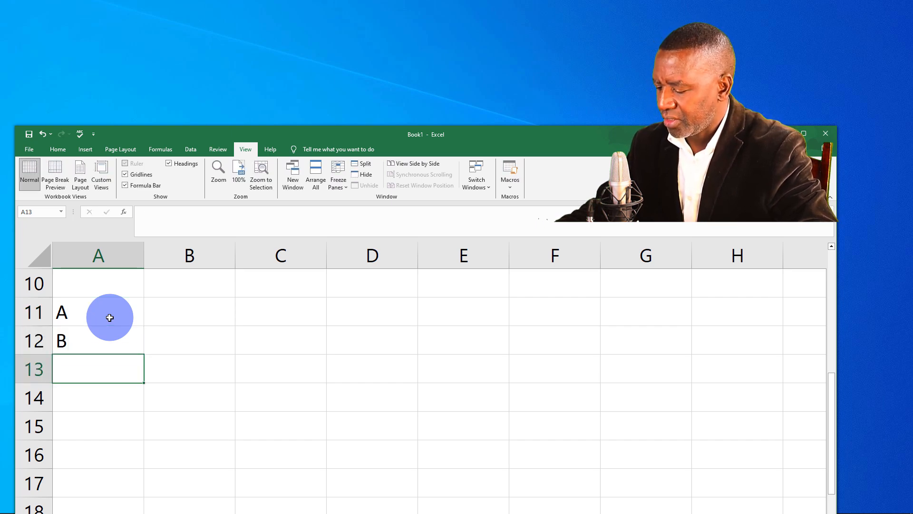
text(C)
key(Return)
text(D)
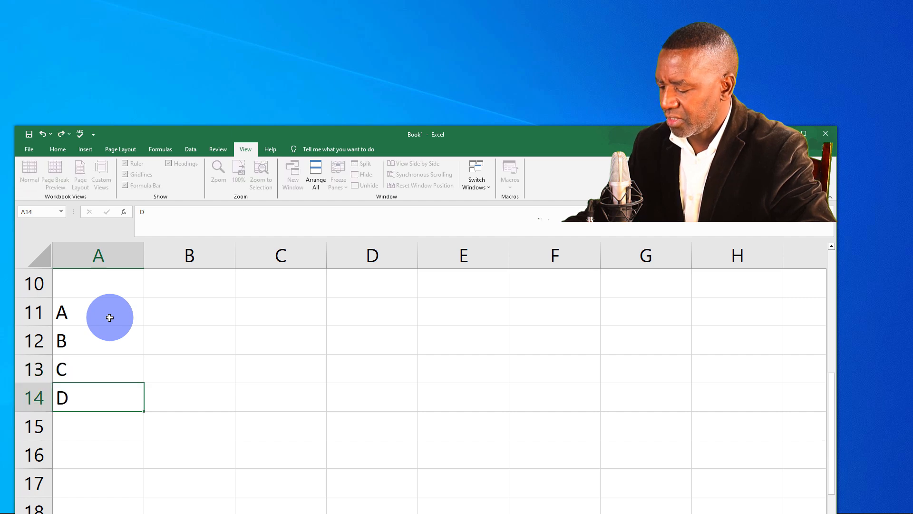
key(Return)
text(E)
key(Return)
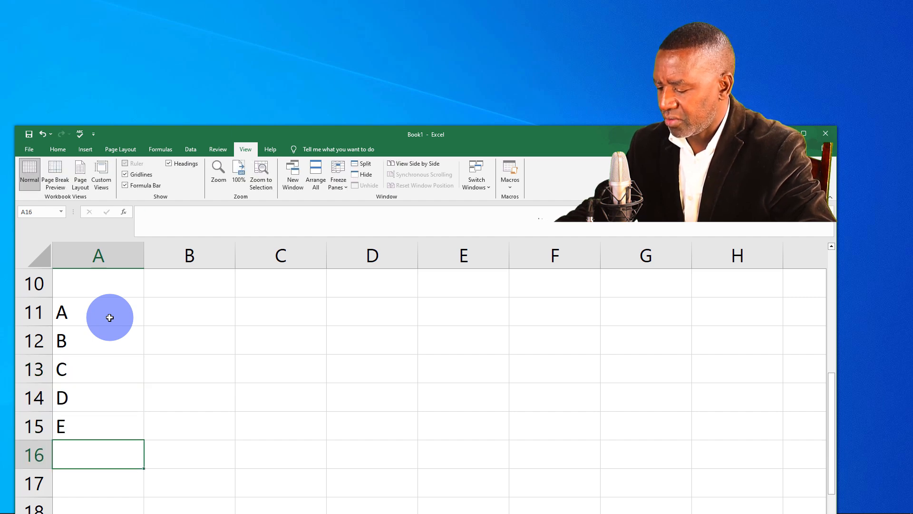
text(F)
key(Return)
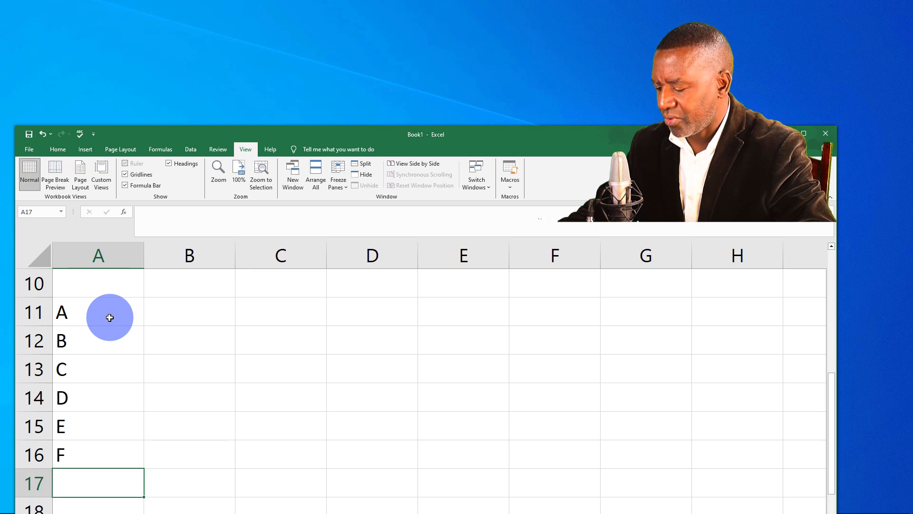
text(H)
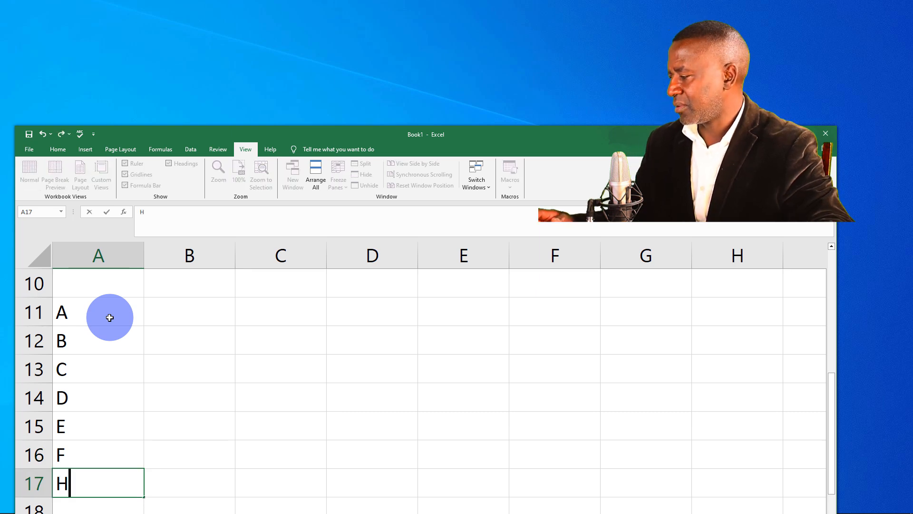
click(124, 289)
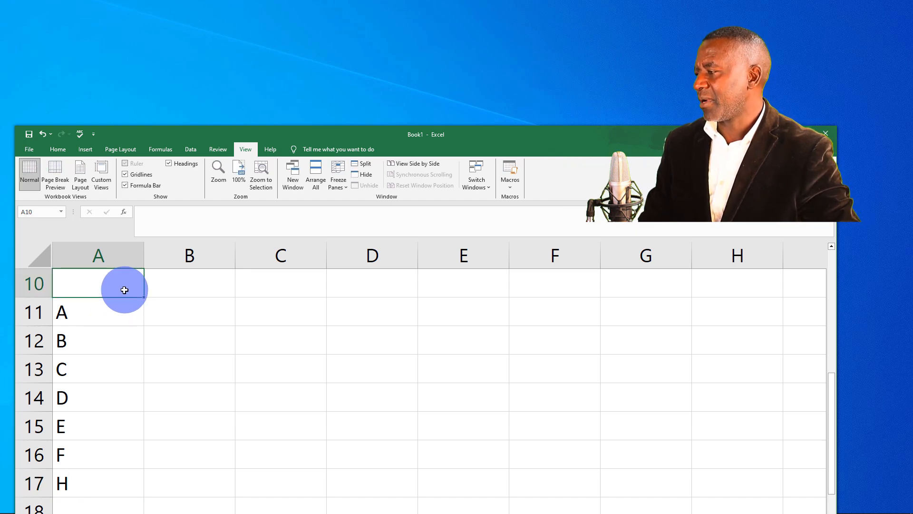
scroll(122, 305, up, 1)
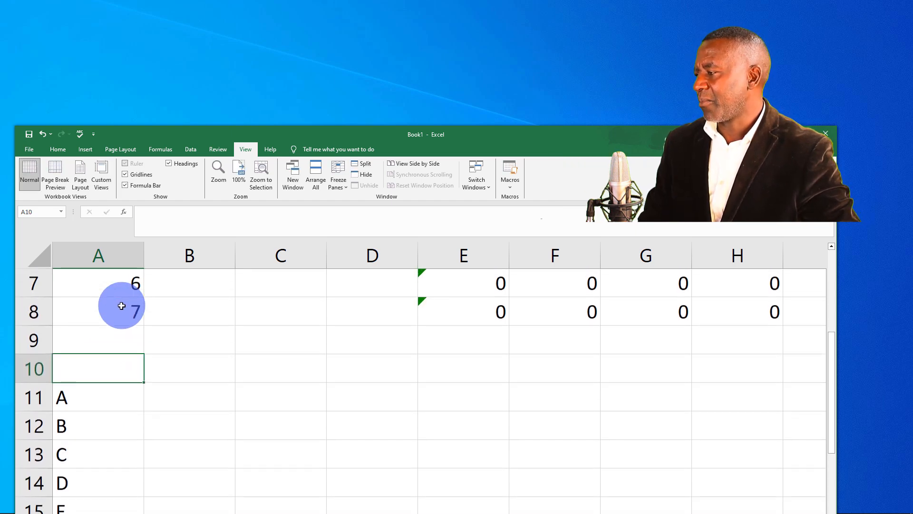
click(120, 344)
click(119, 366)
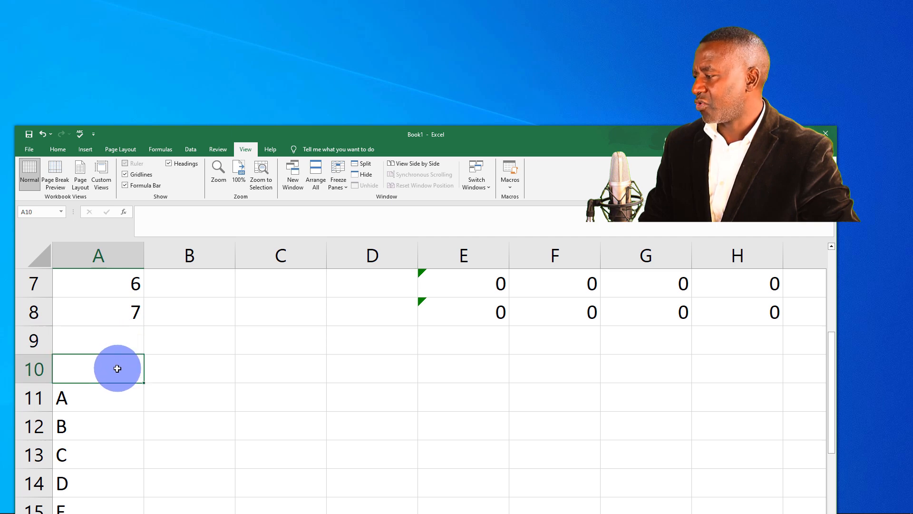
scroll(117, 369, up, 1)
scroll(117, 369, down, 2)
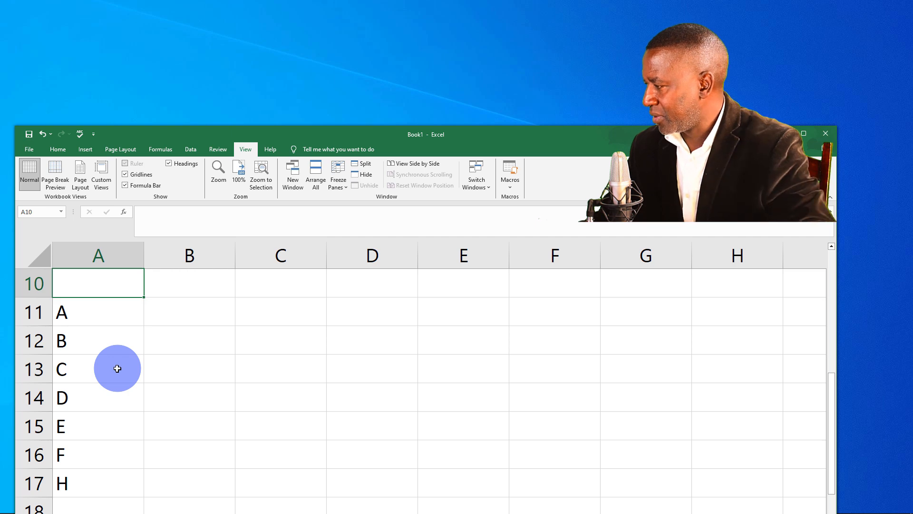
Enter the paper headings P1, P2 and P3 in cells B10, C10 and D10 above the lettered rows.
click(204, 292)
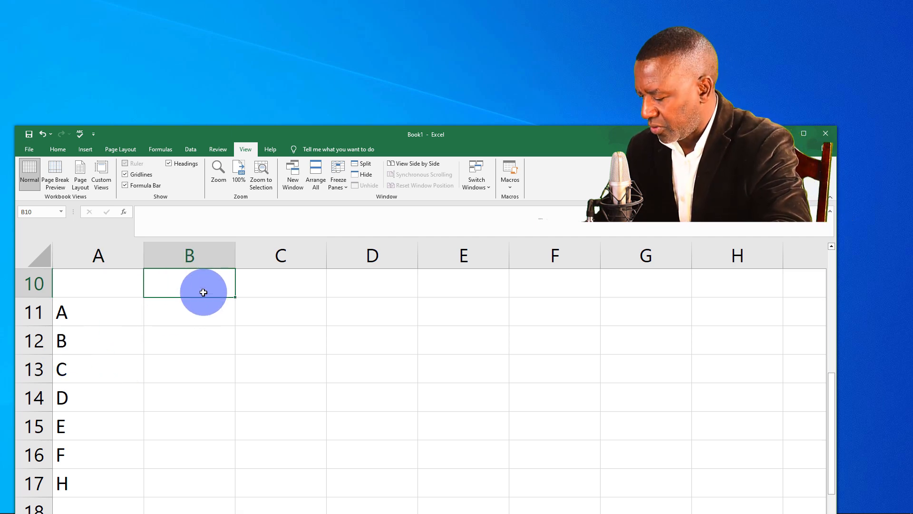
text(P1)
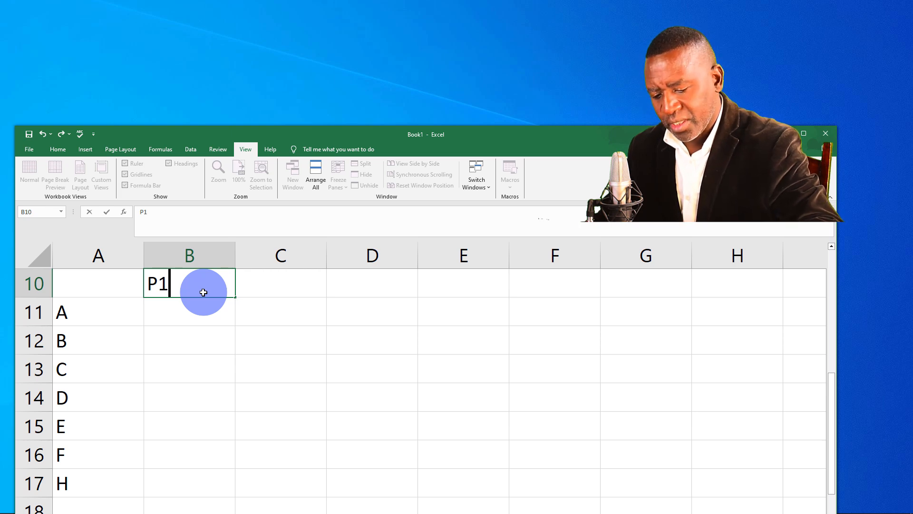
key(Tab)
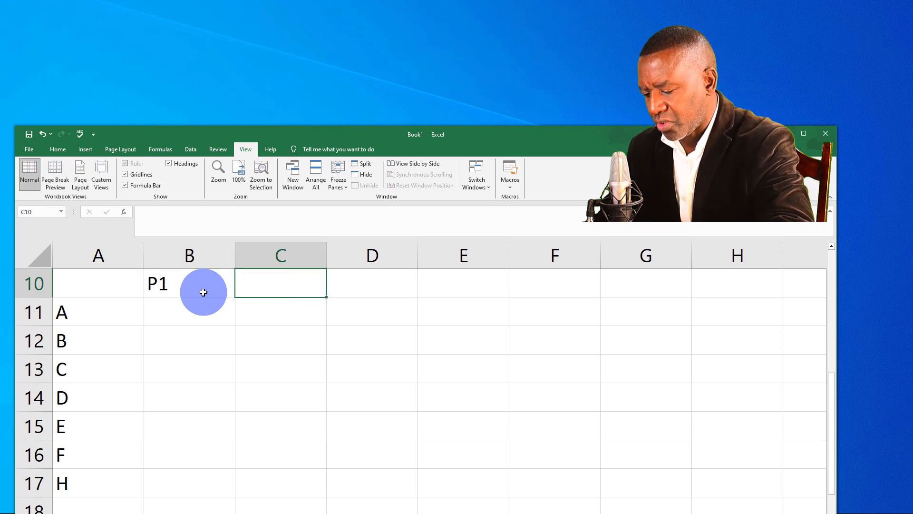
text(P2)
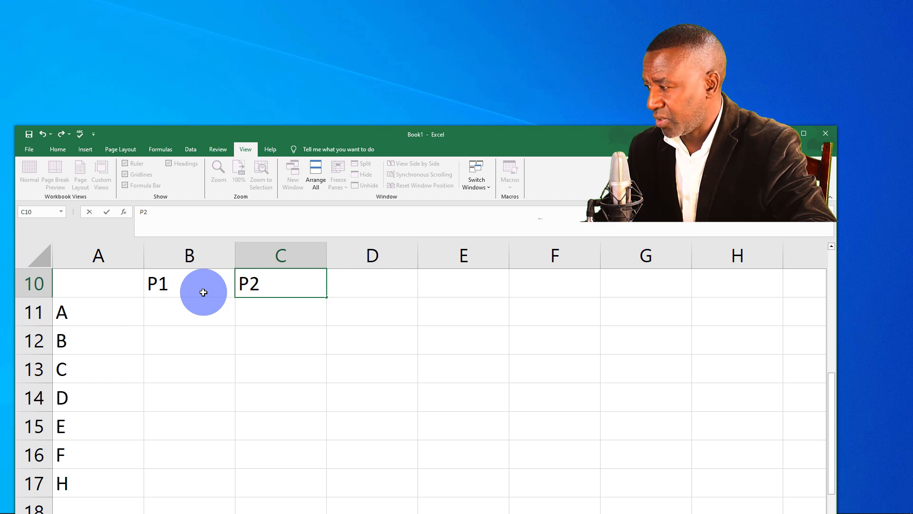
key(Tab)
text(P3)
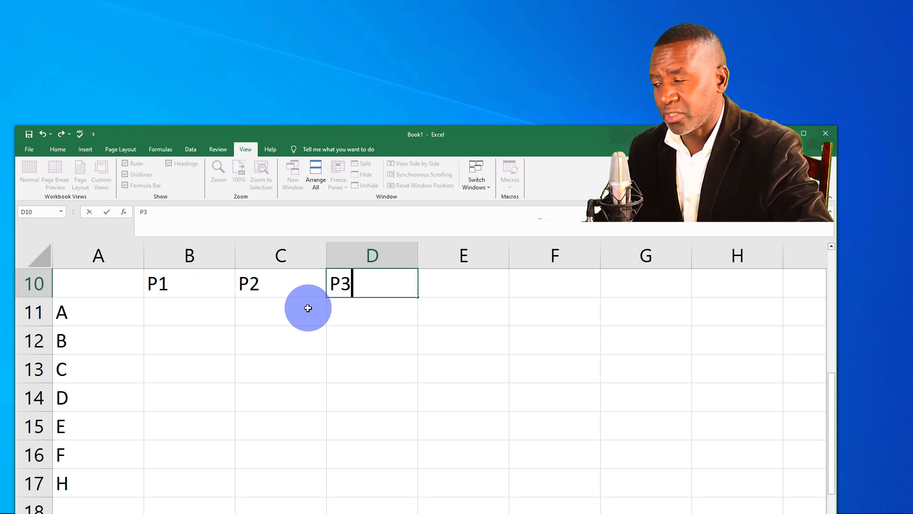
key(Tab)
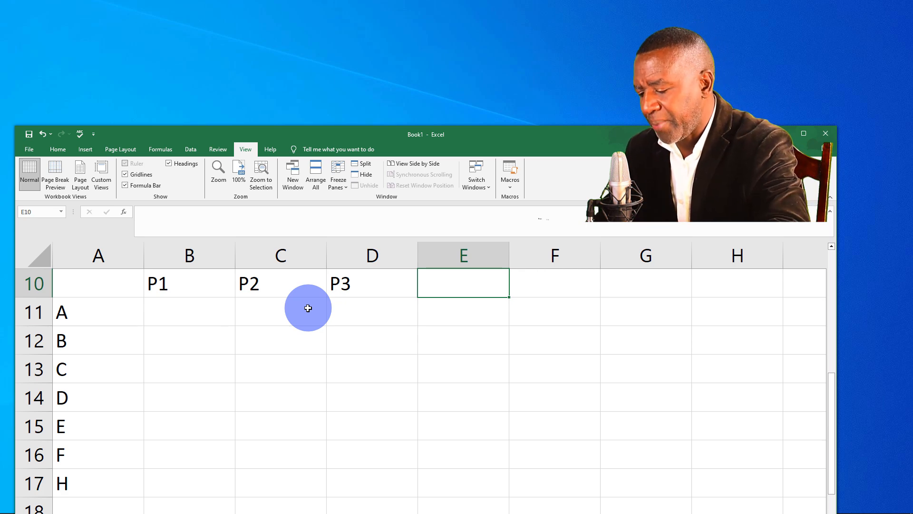
Enter the heading P=P1+P1 in cell E10, beside the P3 heading.
text(P)
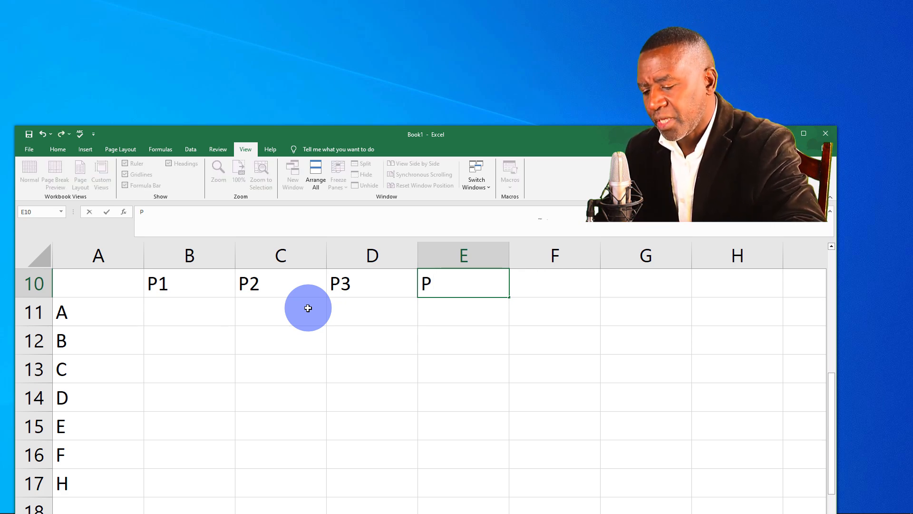
text(=)
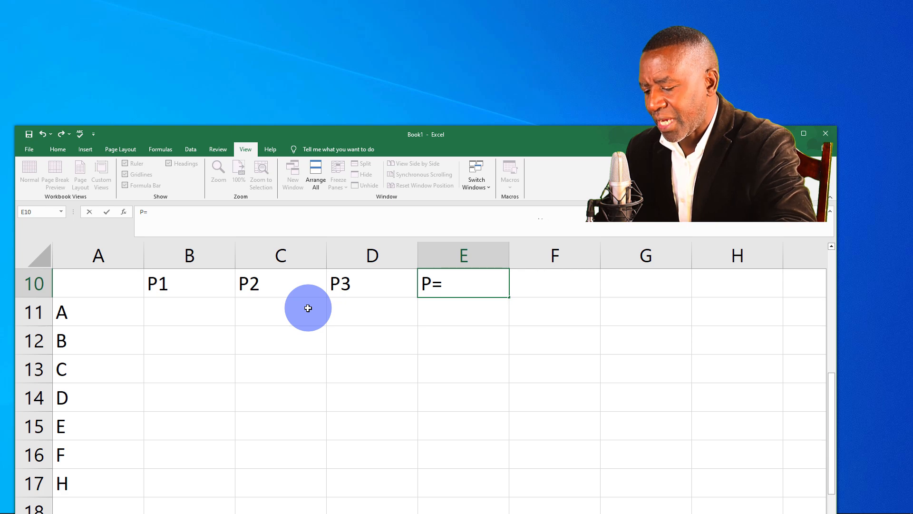
text(P1)
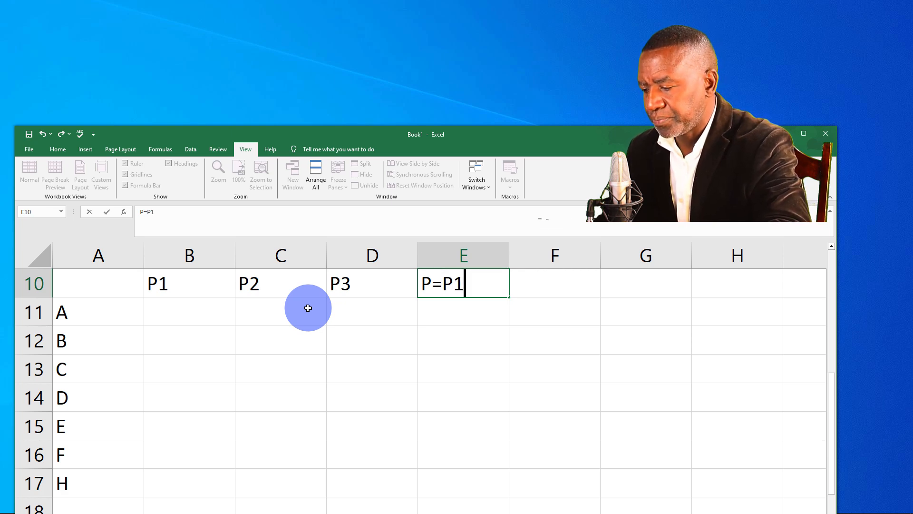
text(+)
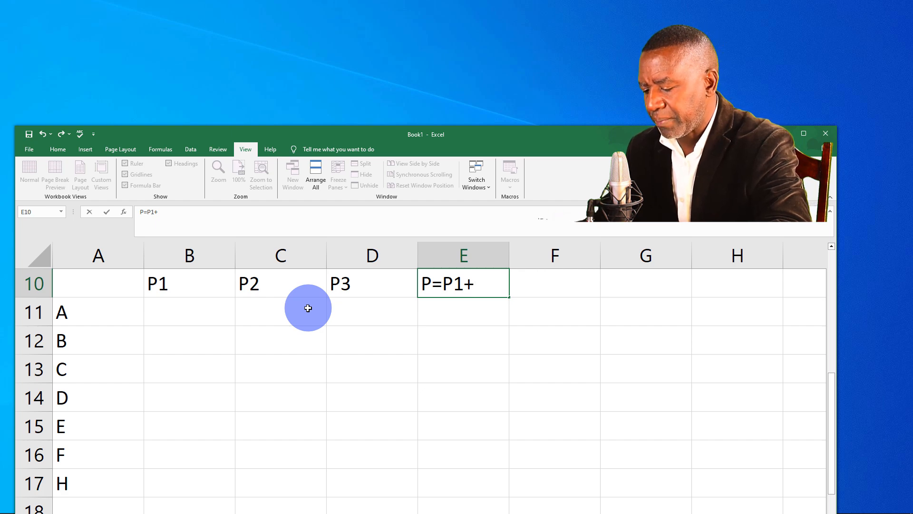
text(P1)
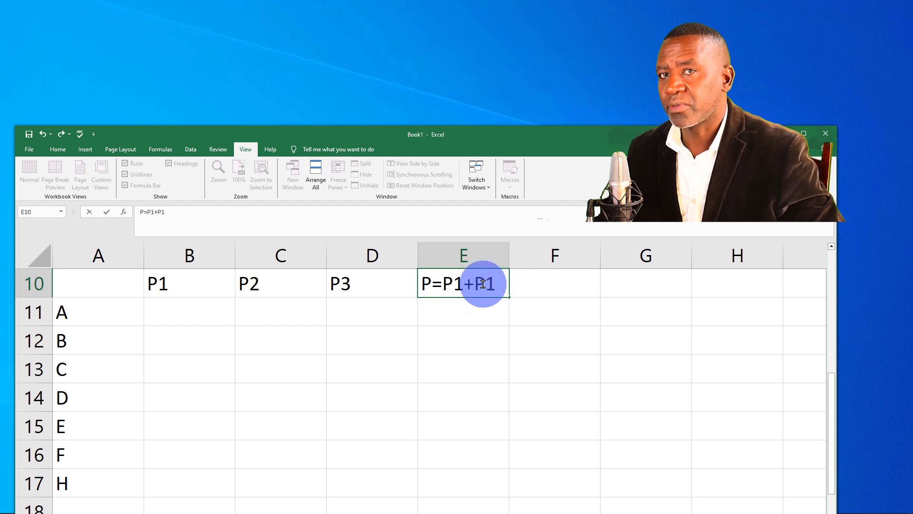
Enter P/160 as the heading in cell F10 and prefix it with Q= so it reads Q=P/160.
click(560, 283)
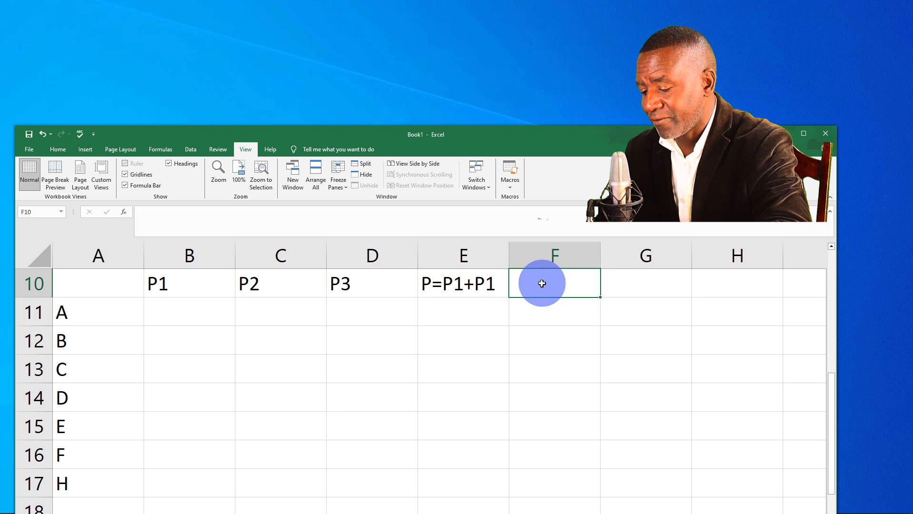
text(P)
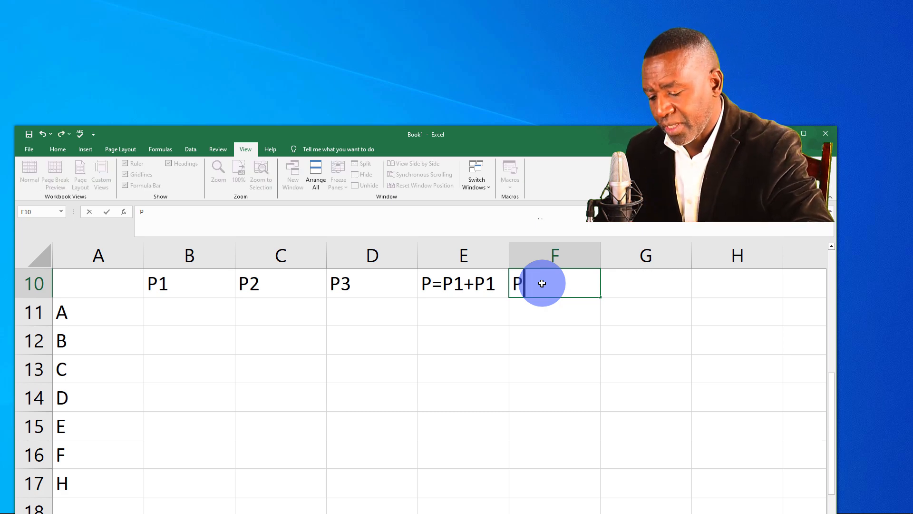
text(/)
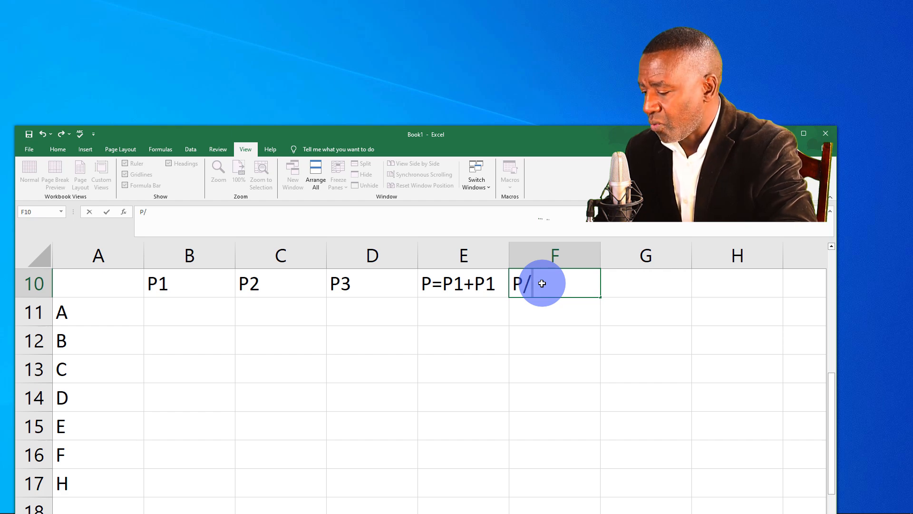
text(1)
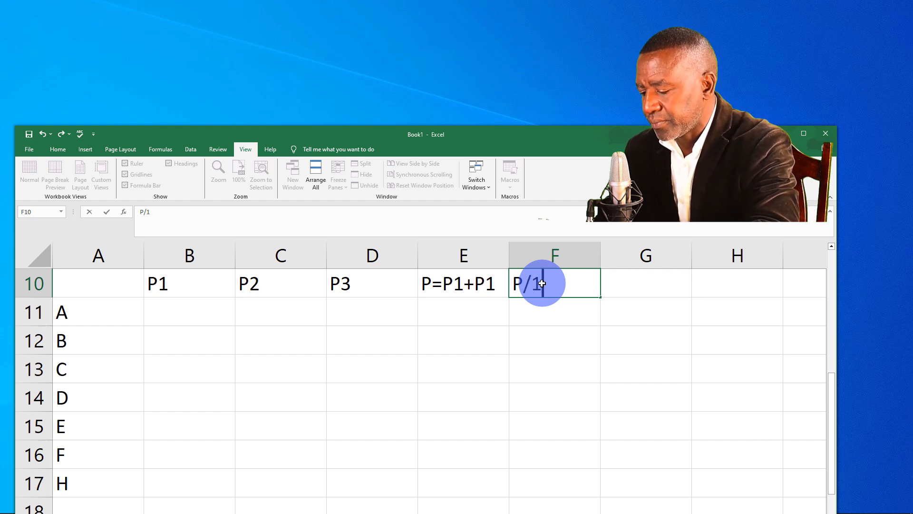
text(60)
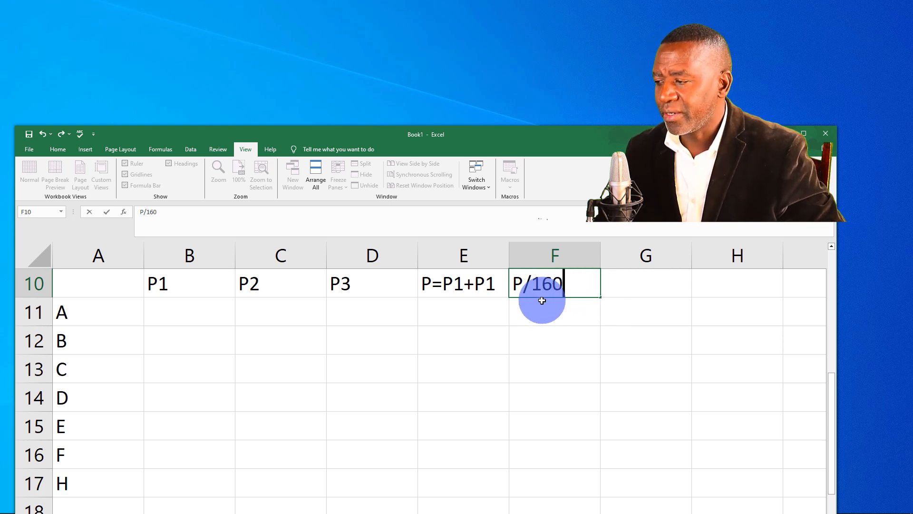
click(513, 284)
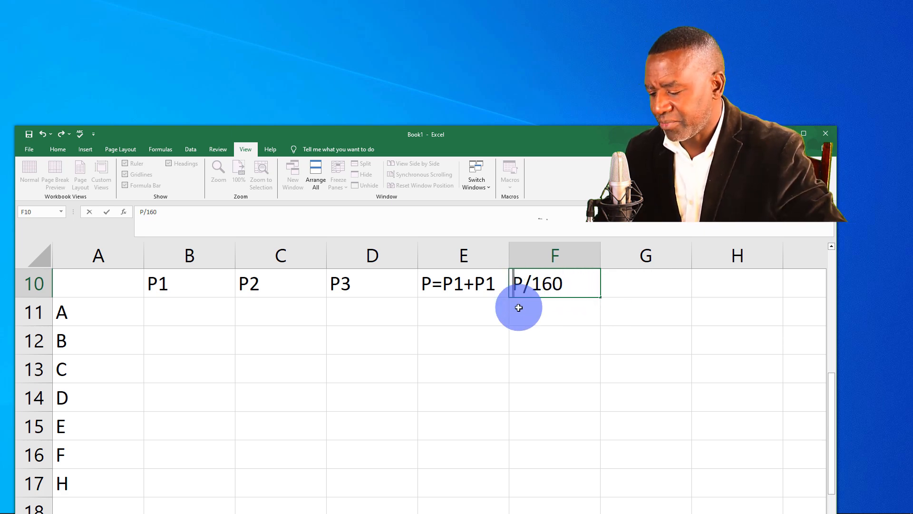
text(Q)
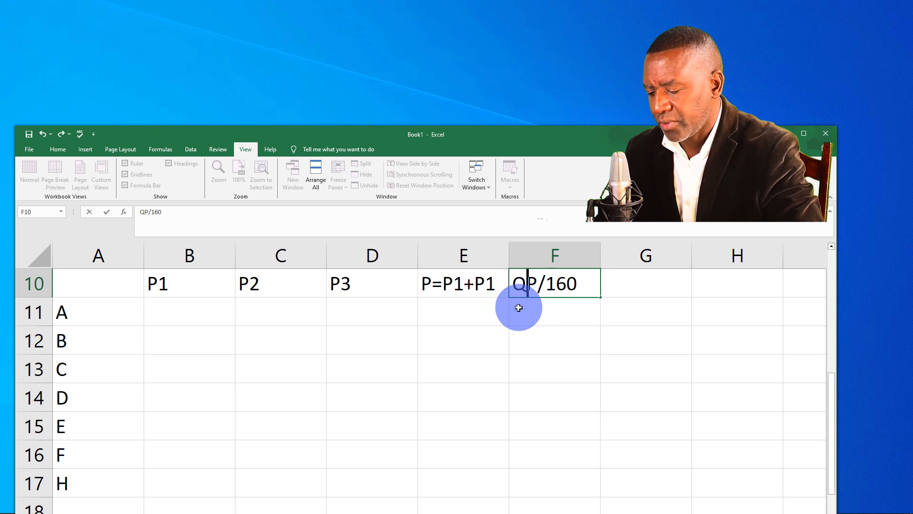
text(=)
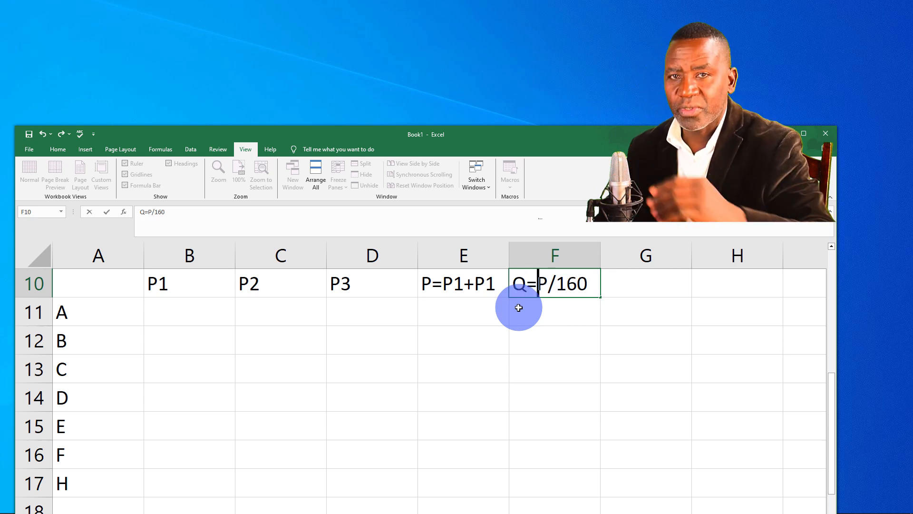
Enter Qx60 as the heading in cell G10 and prefix it with R= so it reads R=Qx60.
click(620, 288)
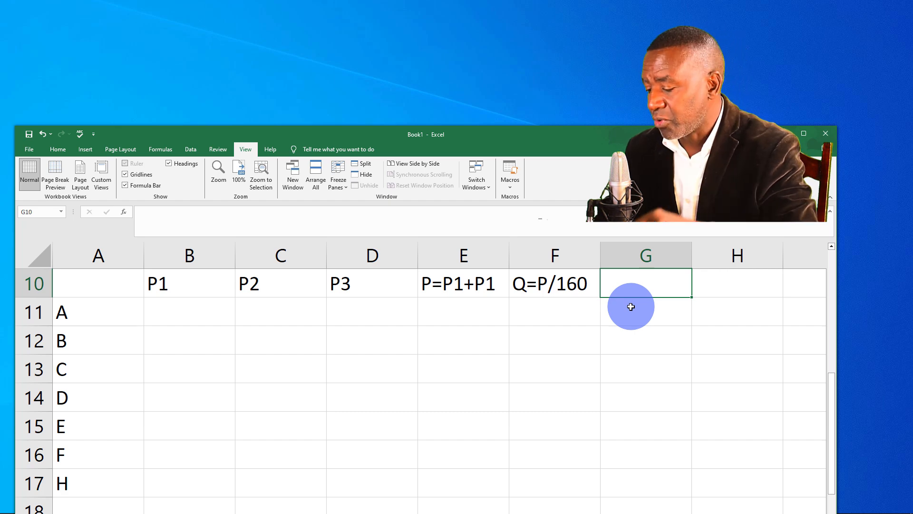
text(Q)
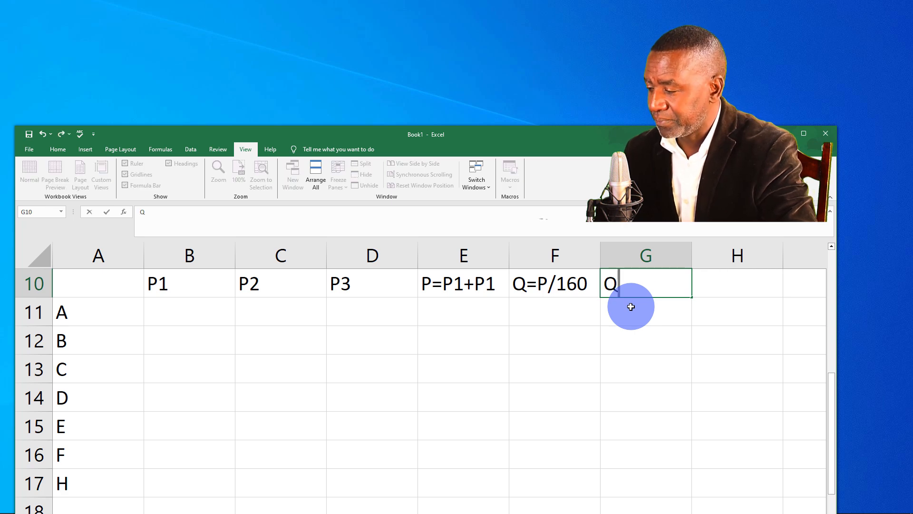
text(x)
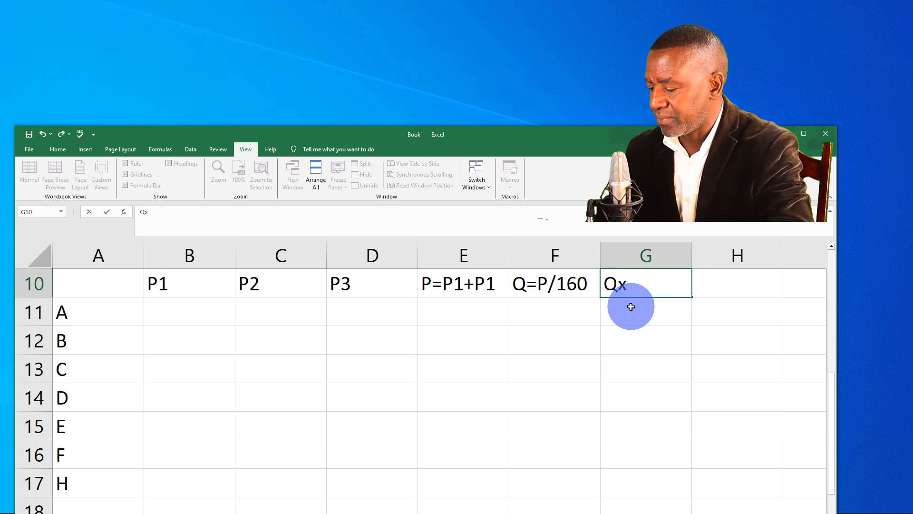
text(60)
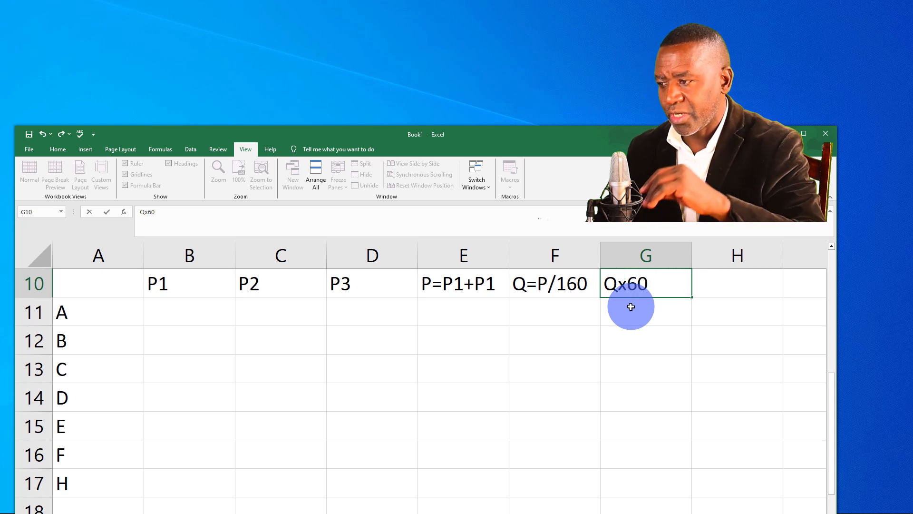
click(610, 292)
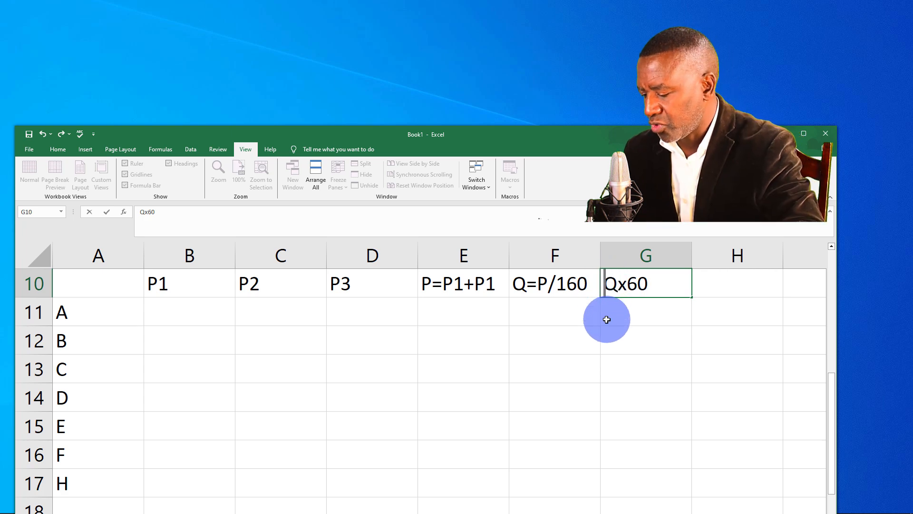
text(R)
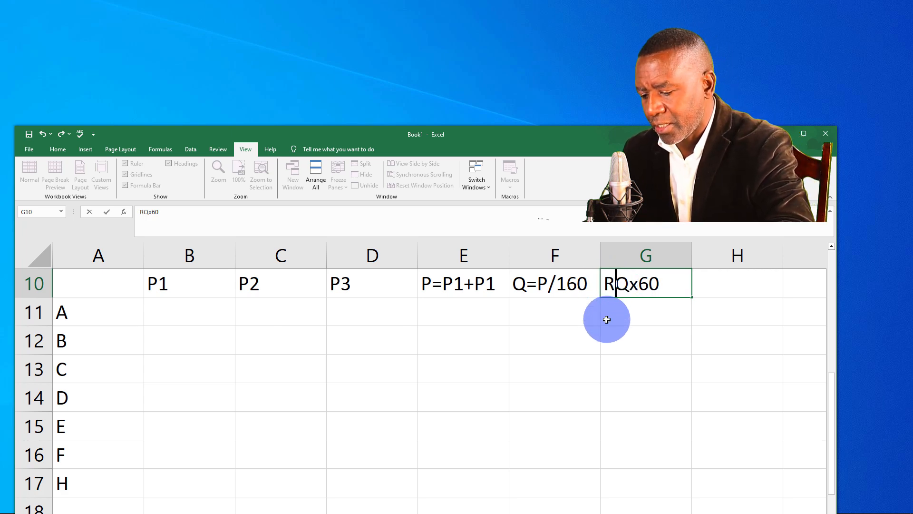
text(=)
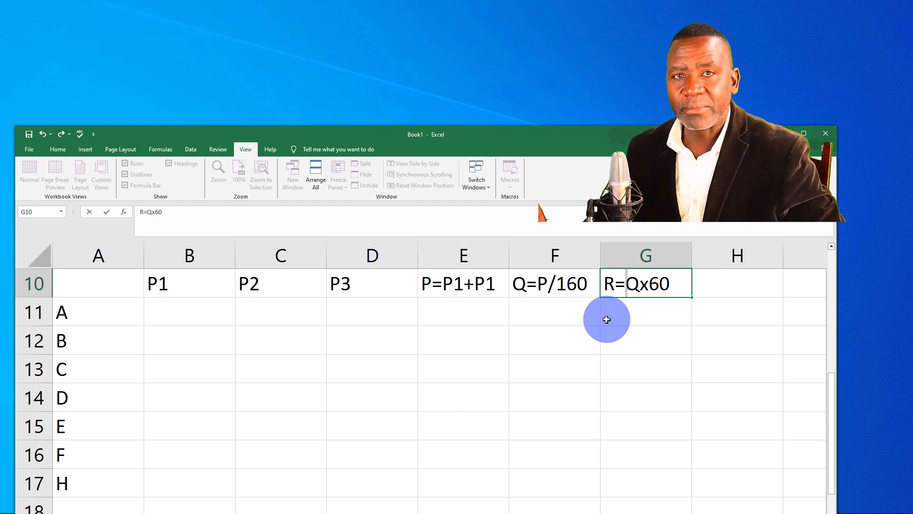
Enter S=R+P3 as the heading in cell H10, beside the R=Qx60 heading.
click(717, 295)
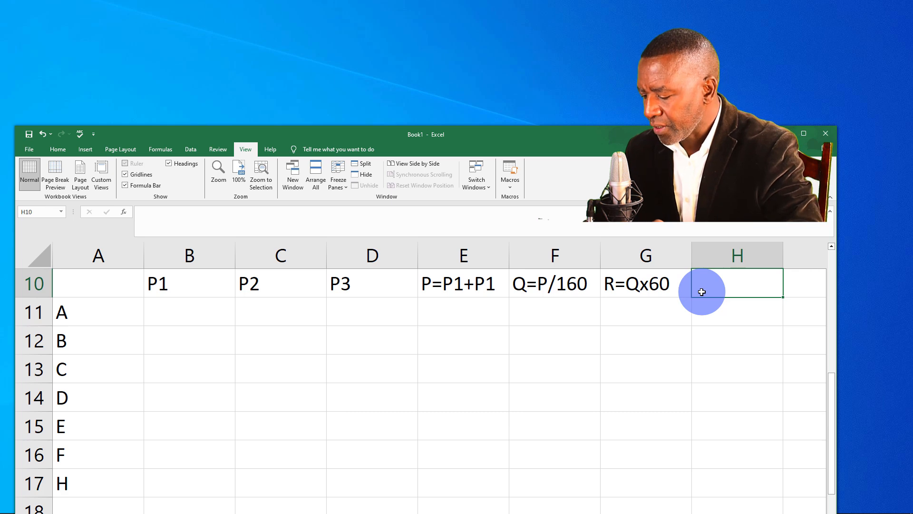
text(S)
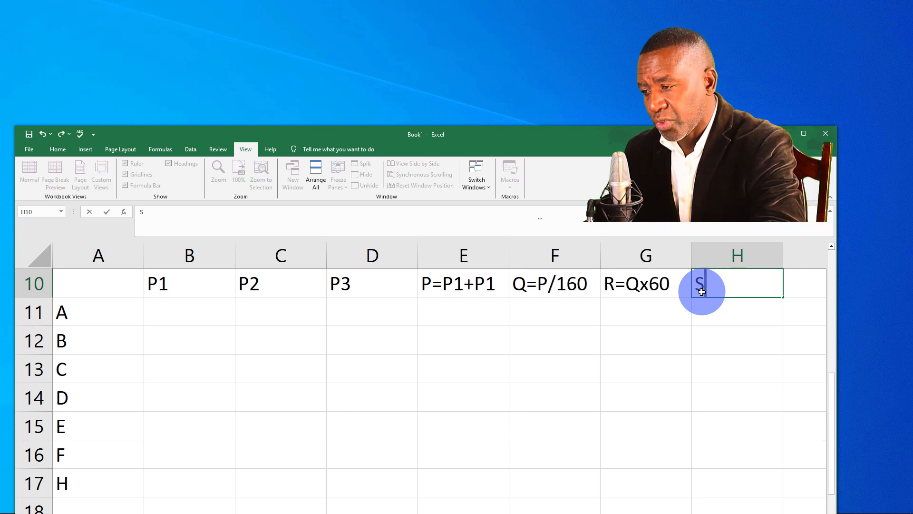
text(=)
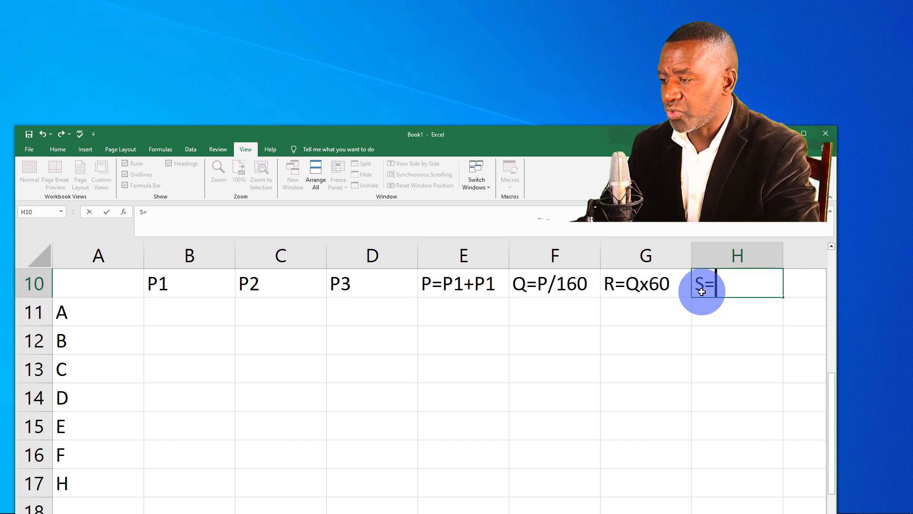
text(R)
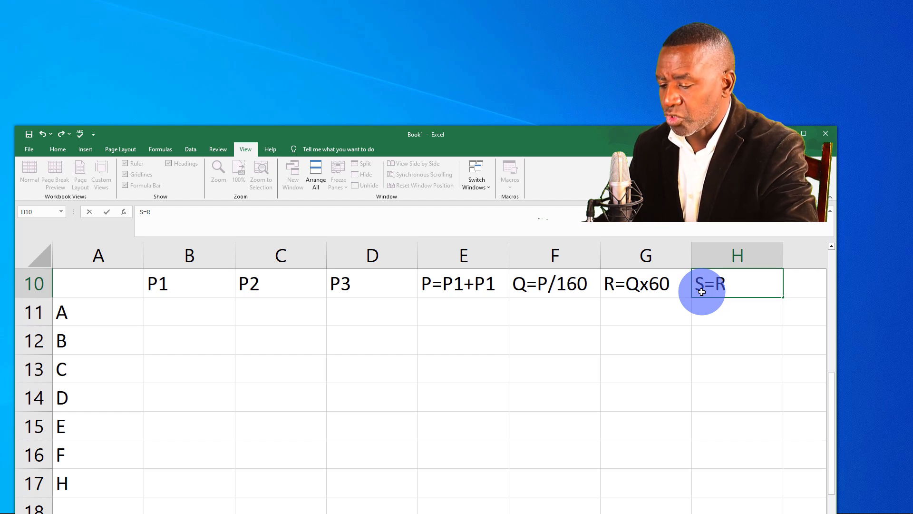
text(+)
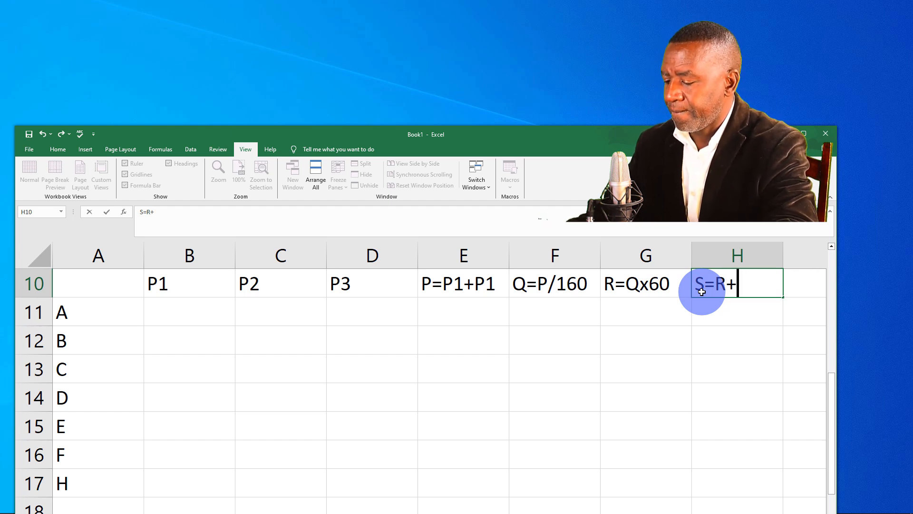
text(P)
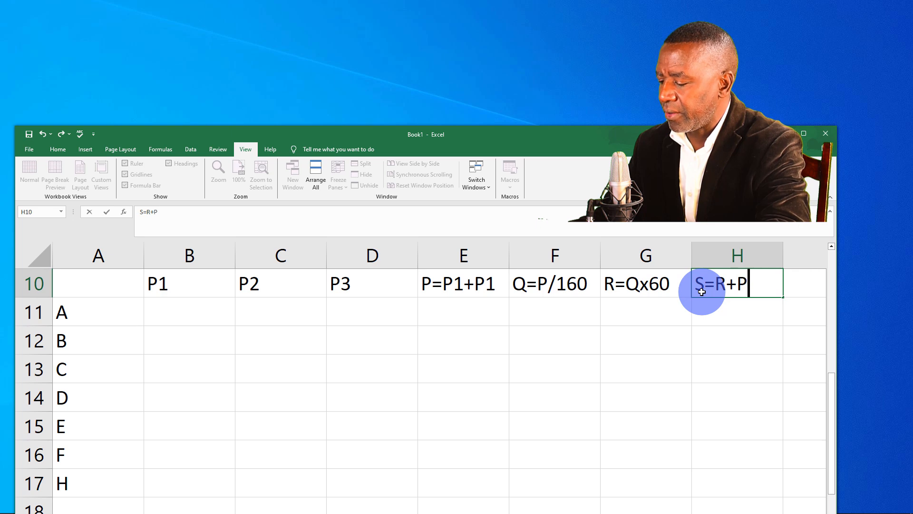
text(3)
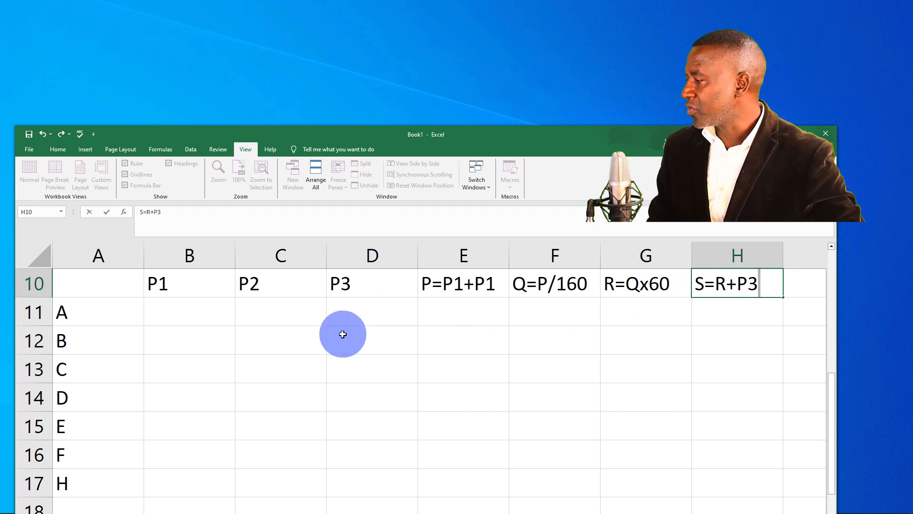
click(199, 316)
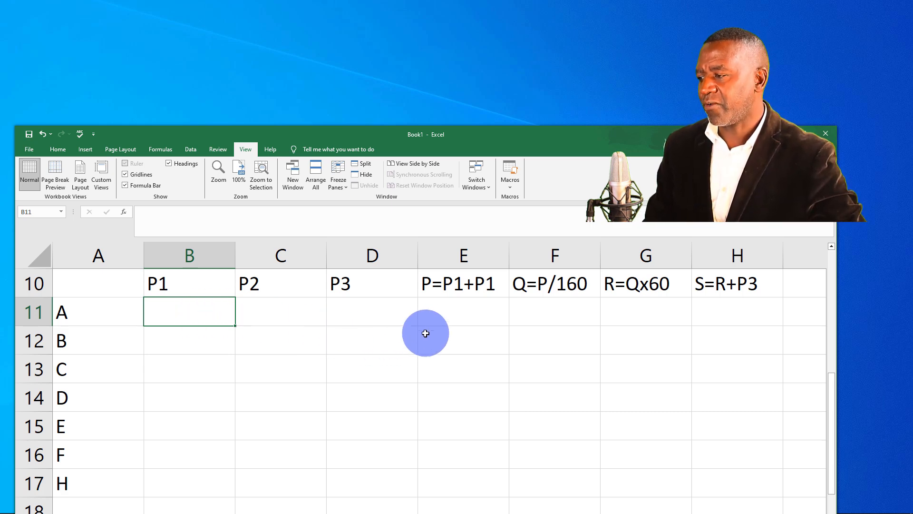
Correct the heading in cell E10 so it reads P=P1+P2.
click(450, 313)
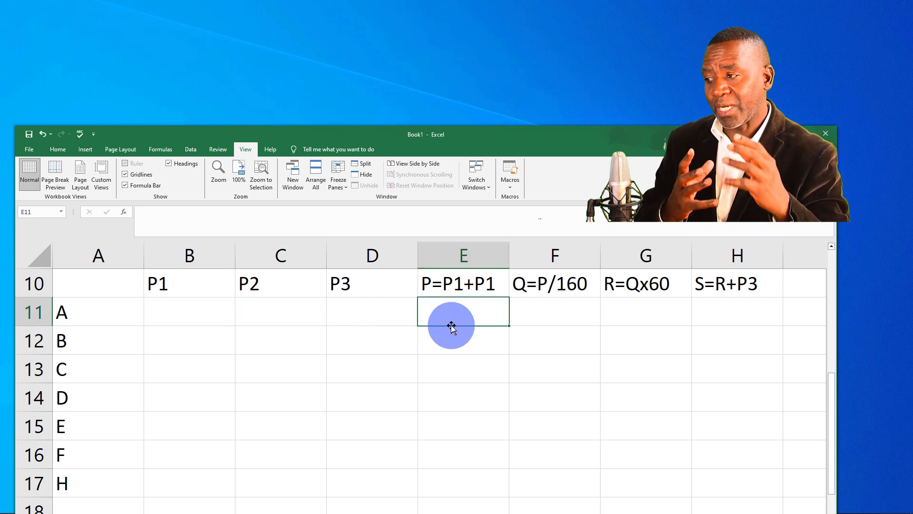
double_click(498, 285)
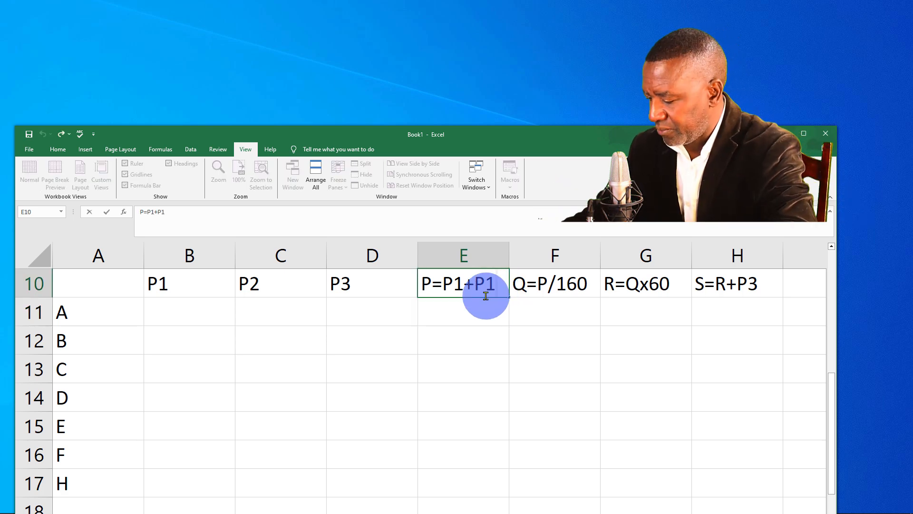
key(BackSpace)
text(2)
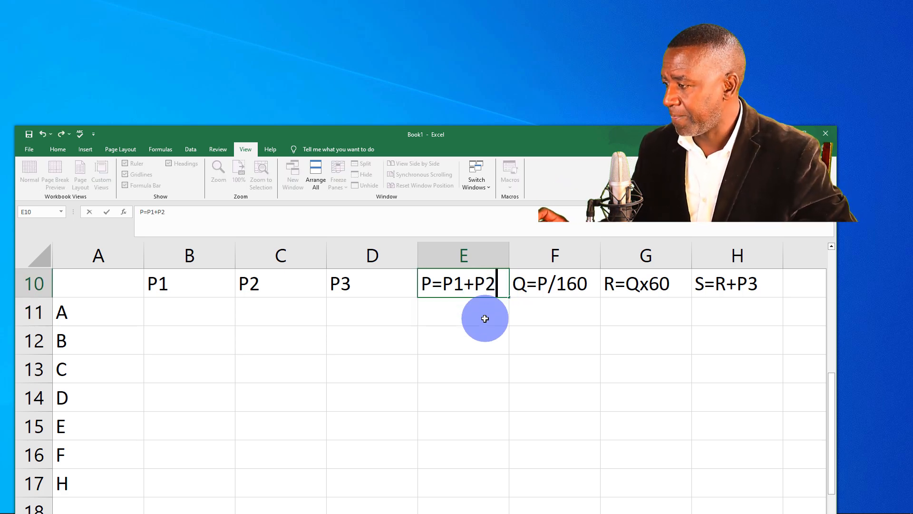
click(480, 318)
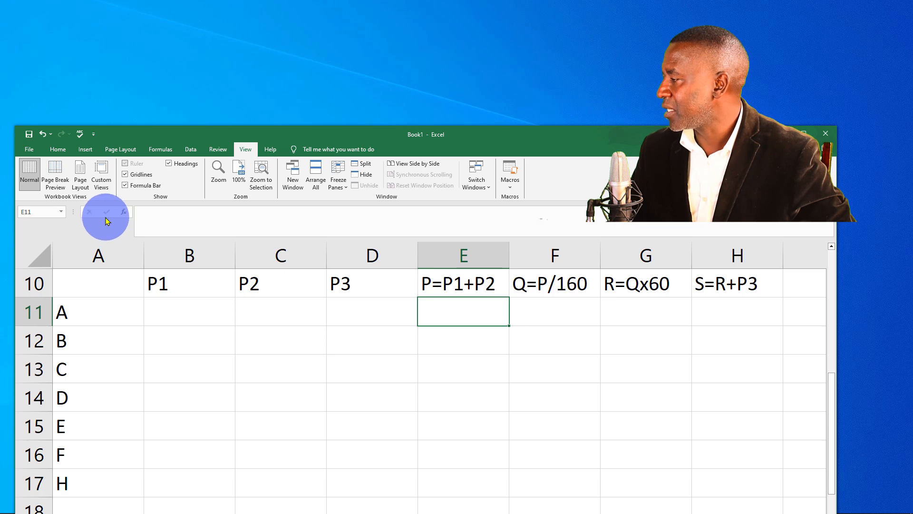
Enter the formula =SUM(B11,C11) in cell E11 to add row A's P1 and P2 marks.
click(162, 212)
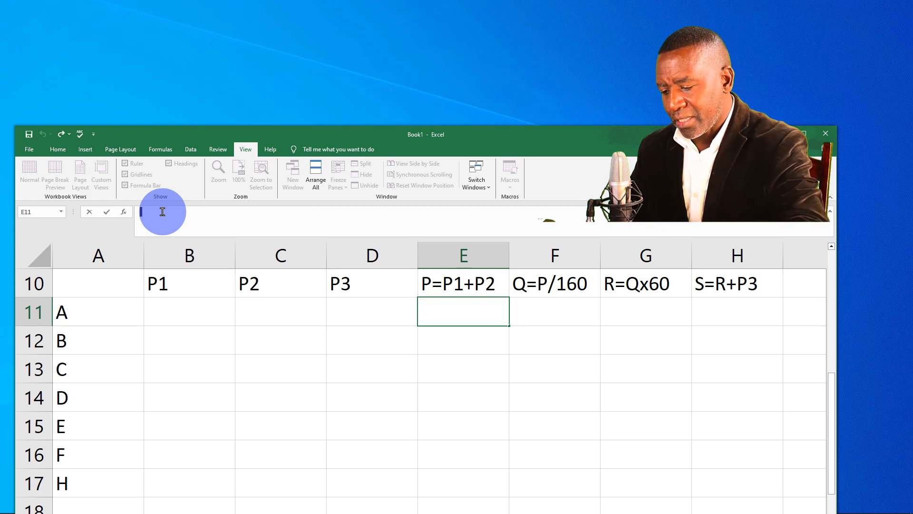
text(=)
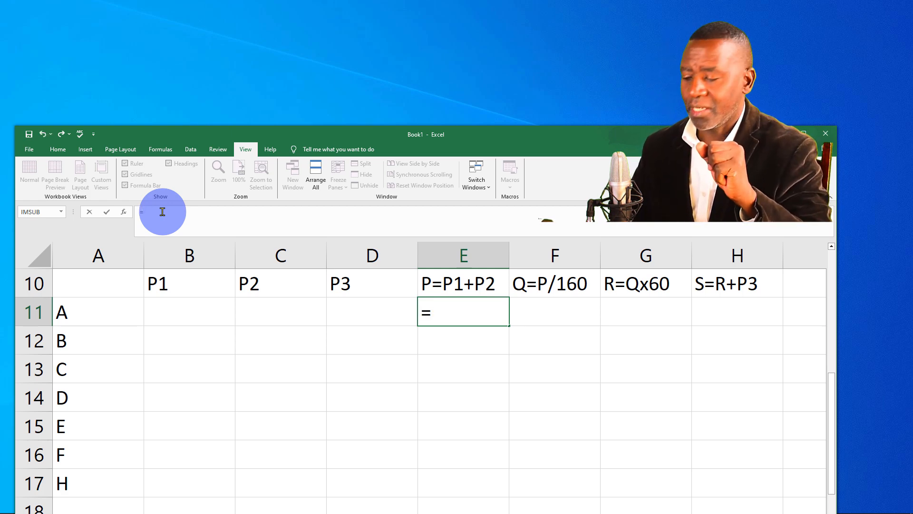
text(SU)
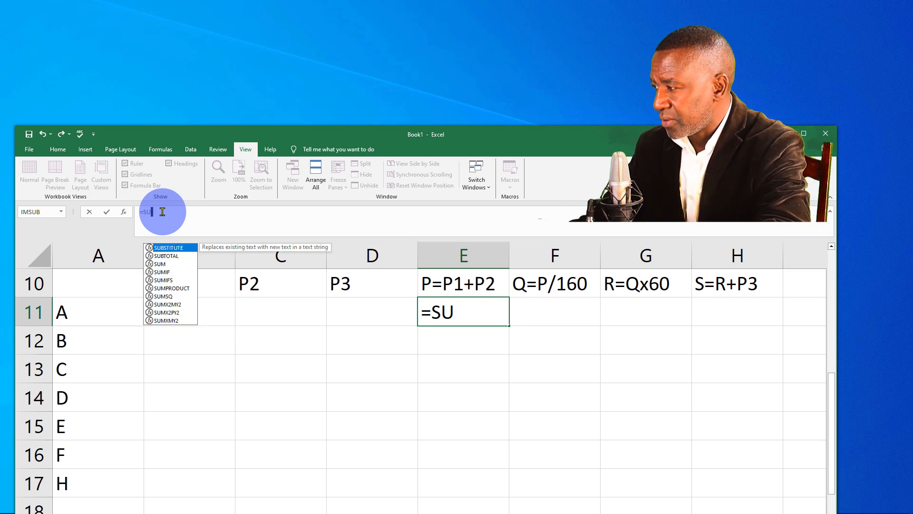
text(M)
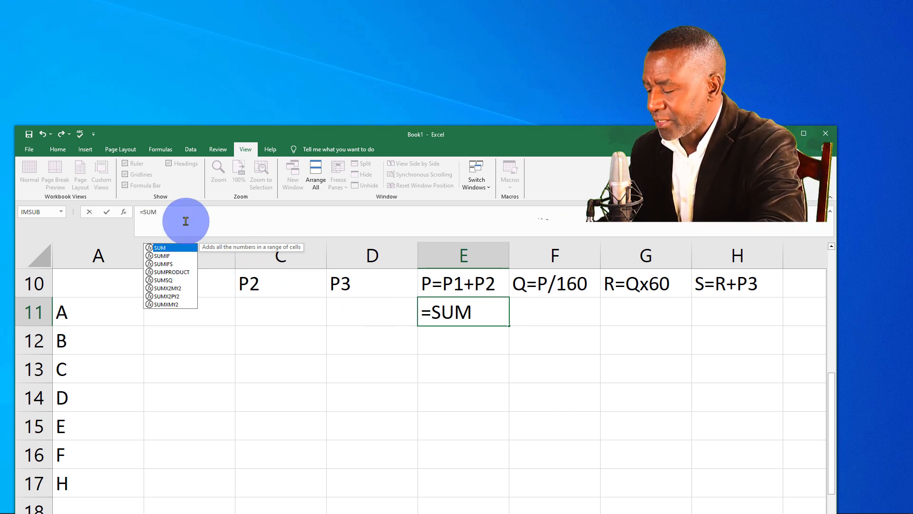
text(())
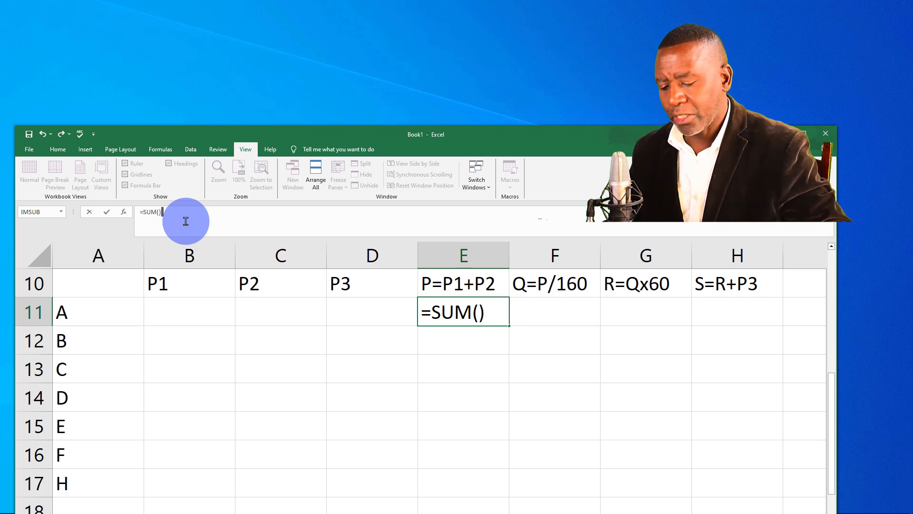
click(156, 212)
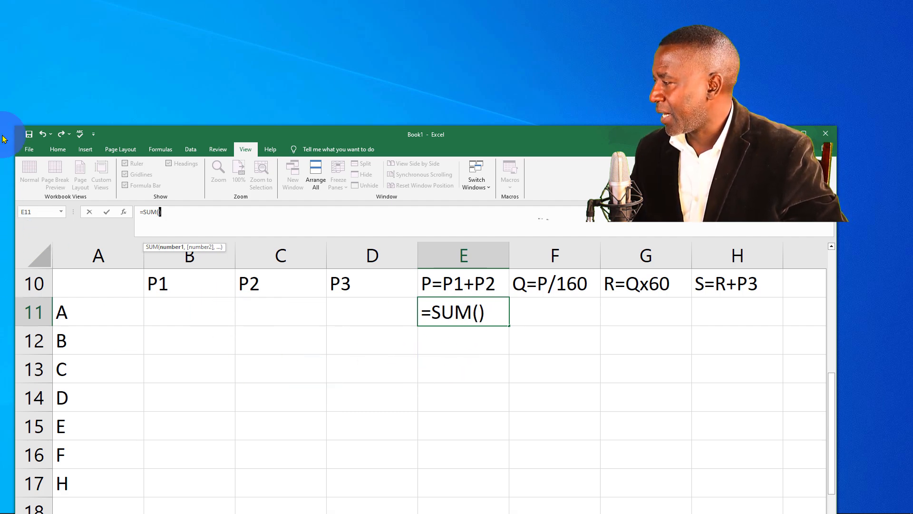
click(183, 316)
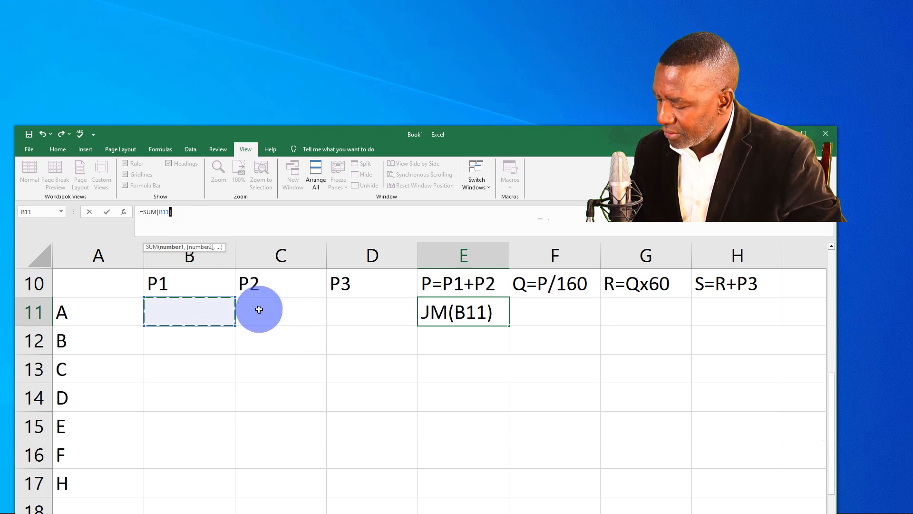
text(,)
click(286, 310)
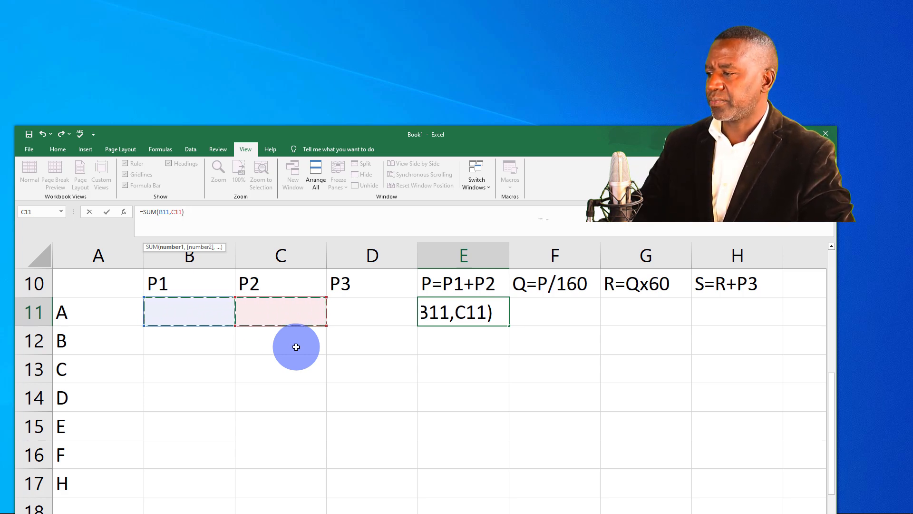
click(229, 217)
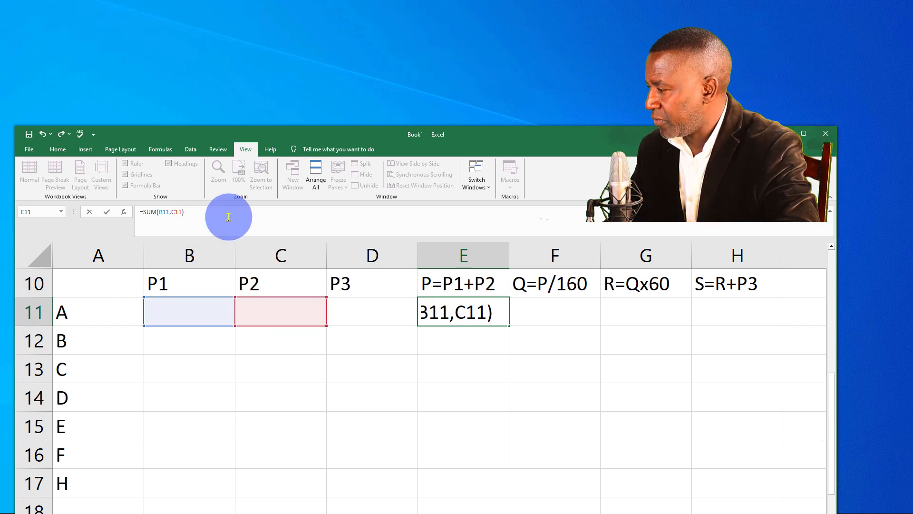
key(Return)
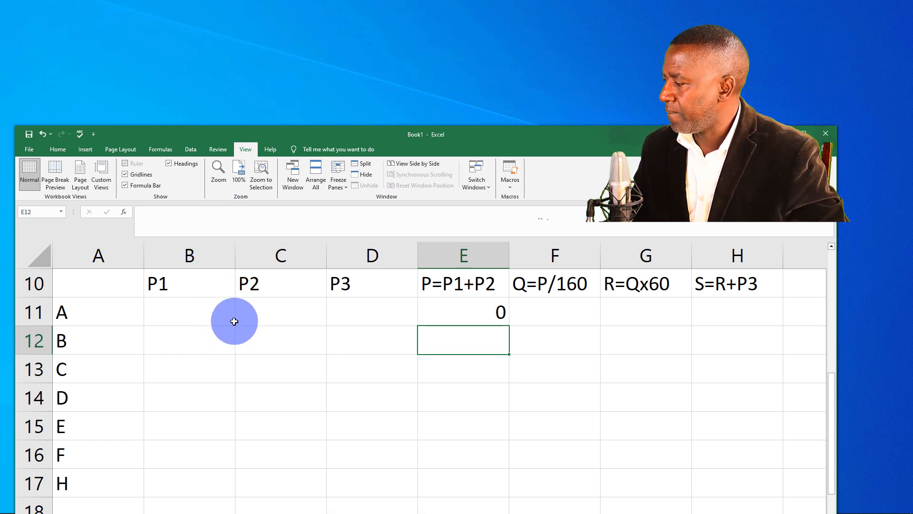
Enter the test marks 20 for P1 and 30 for P2 in row A, and check the sum in E11.
click(208, 319)
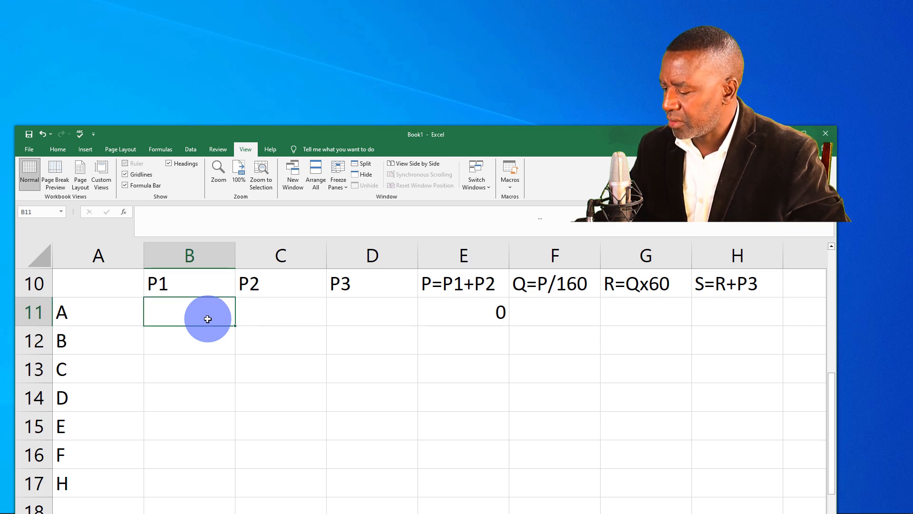
text(2)
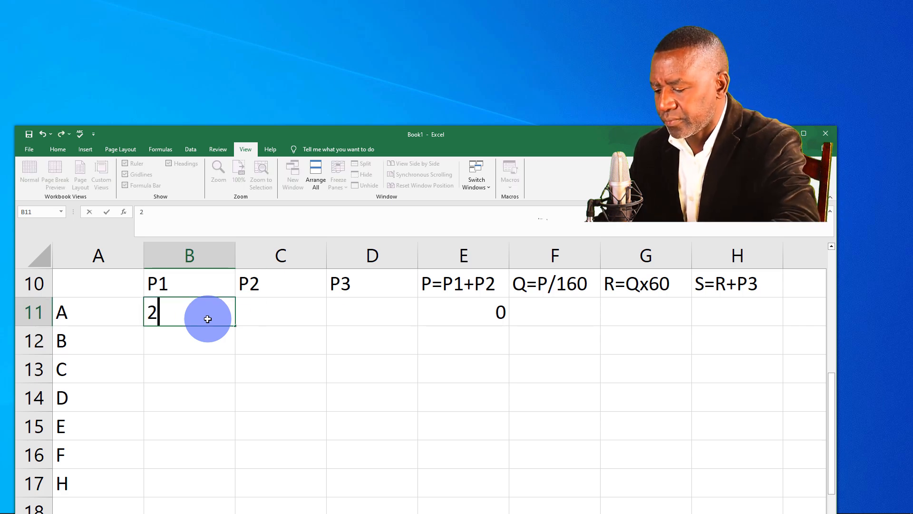
text(0)
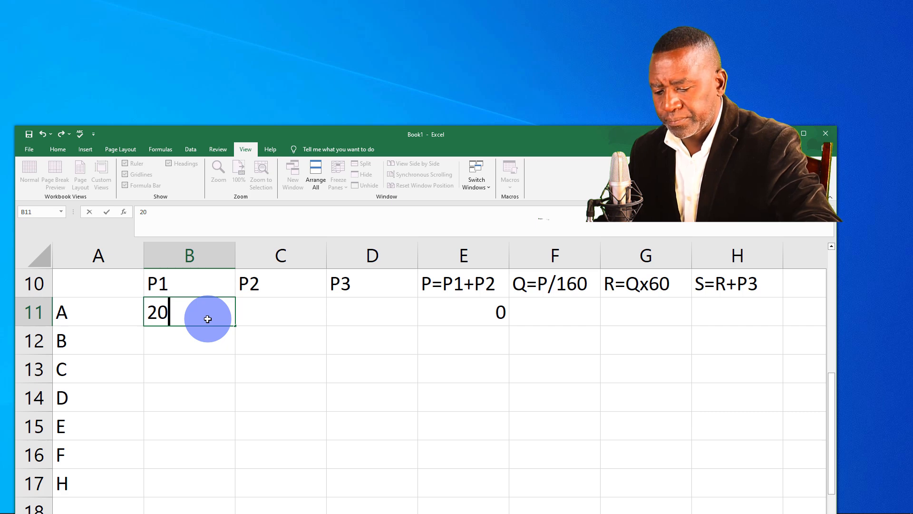
key(Tab)
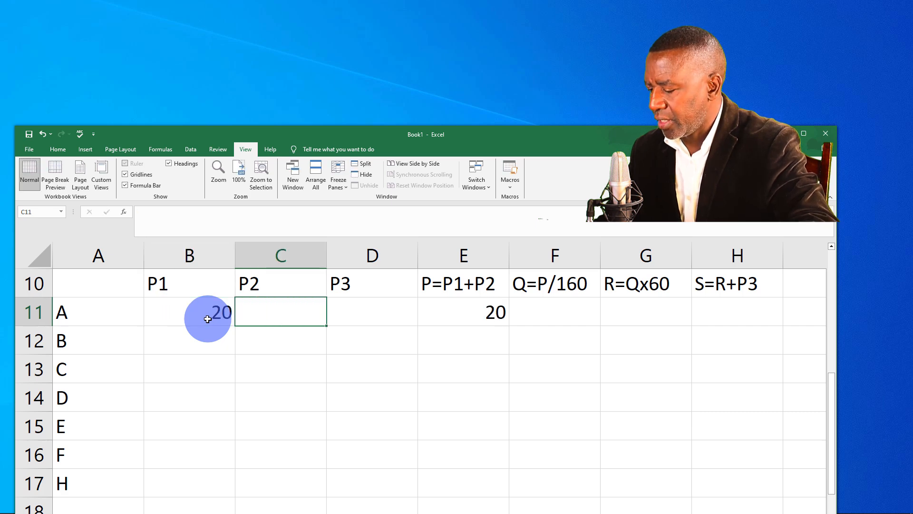
text(30)
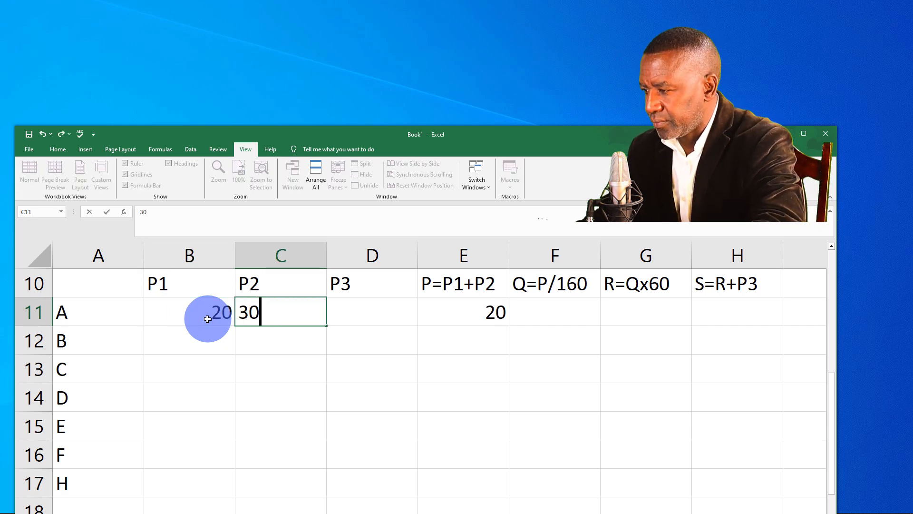
key(Tab)
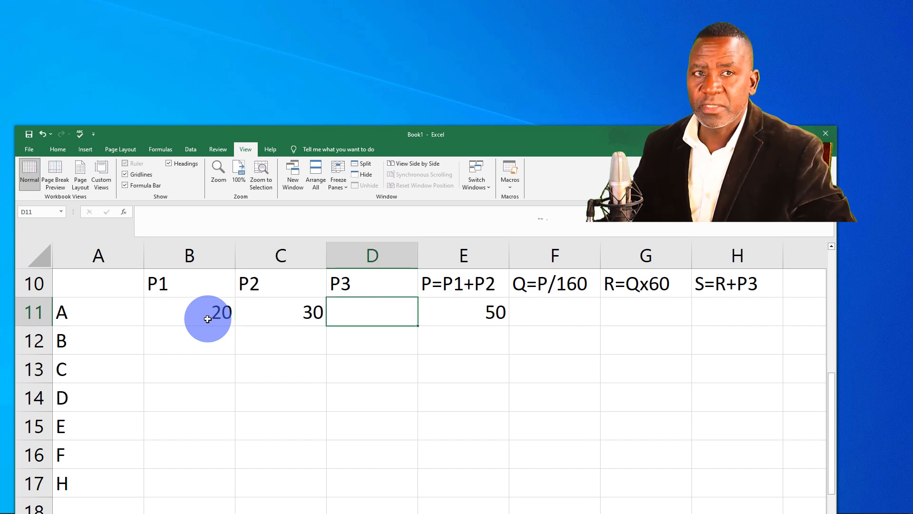
click(485, 317)
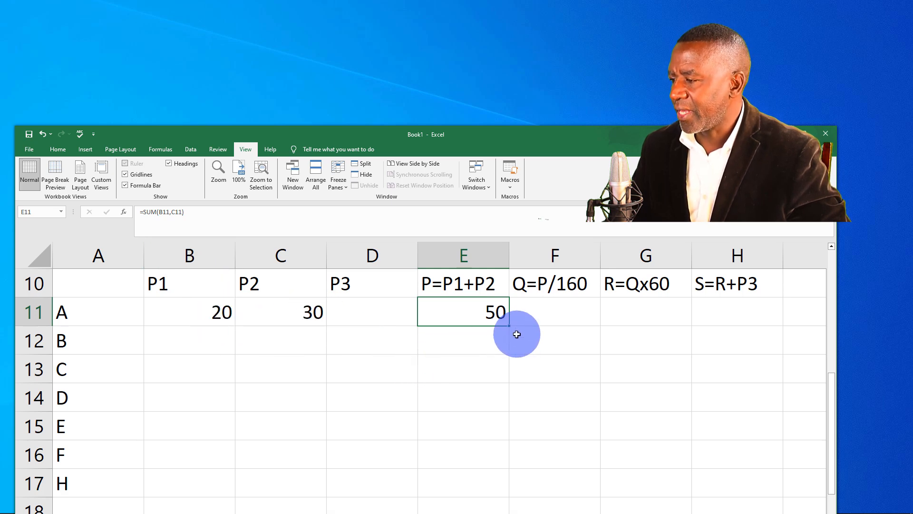
Enter the formula =E11/160 in cell F11 to calculate Q for row A.
click(550, 318)
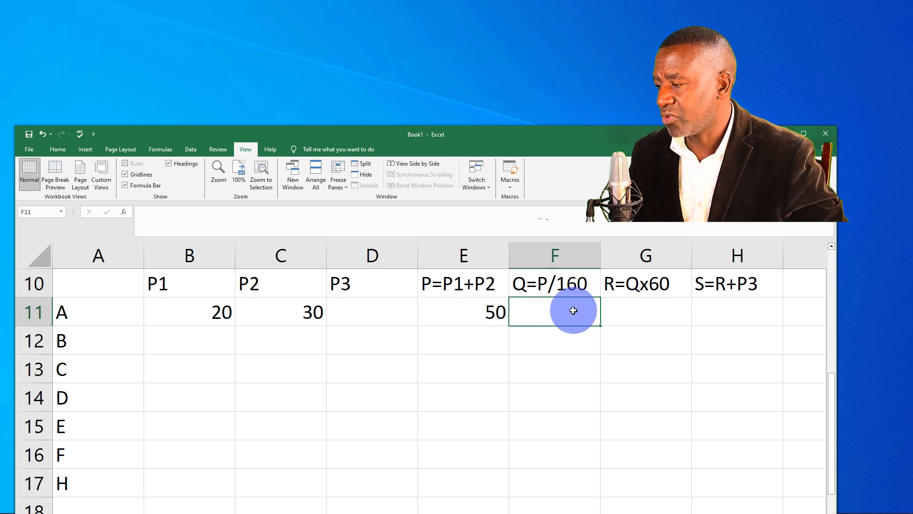
click(221, 215)
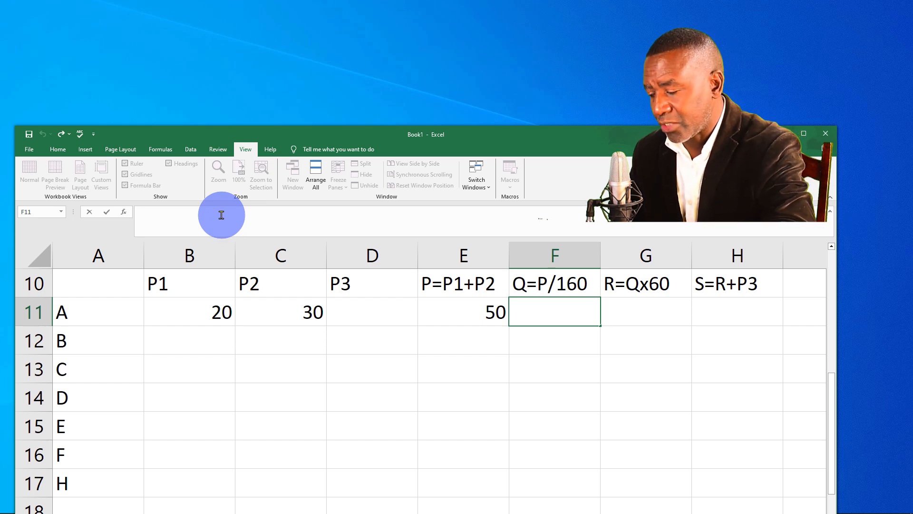
text(=)
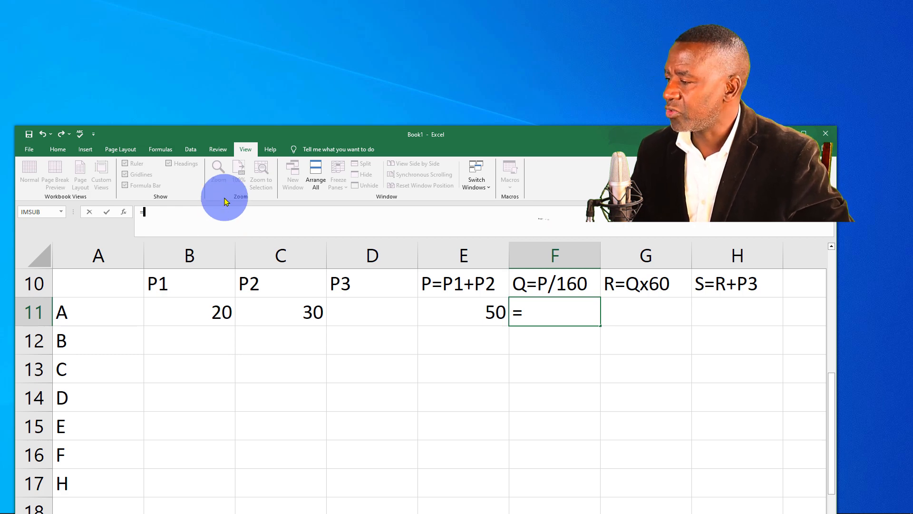
click(460, 315)
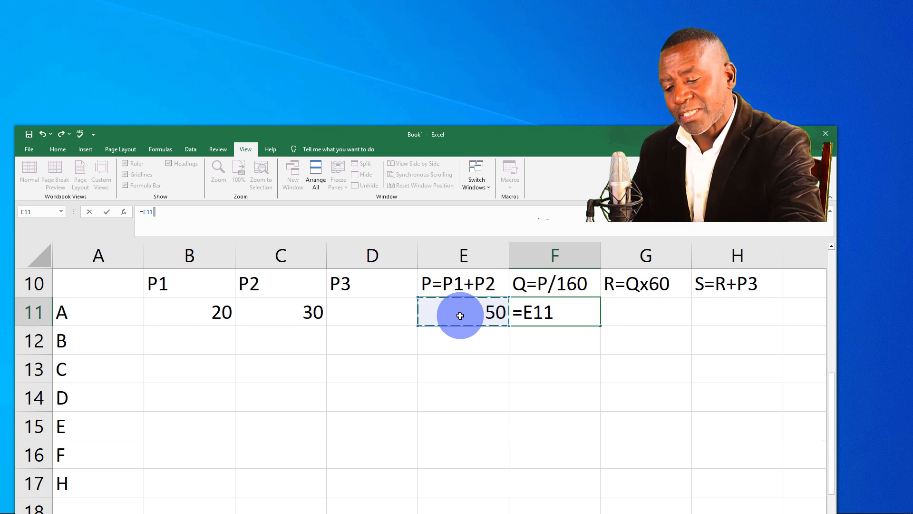
text(/)
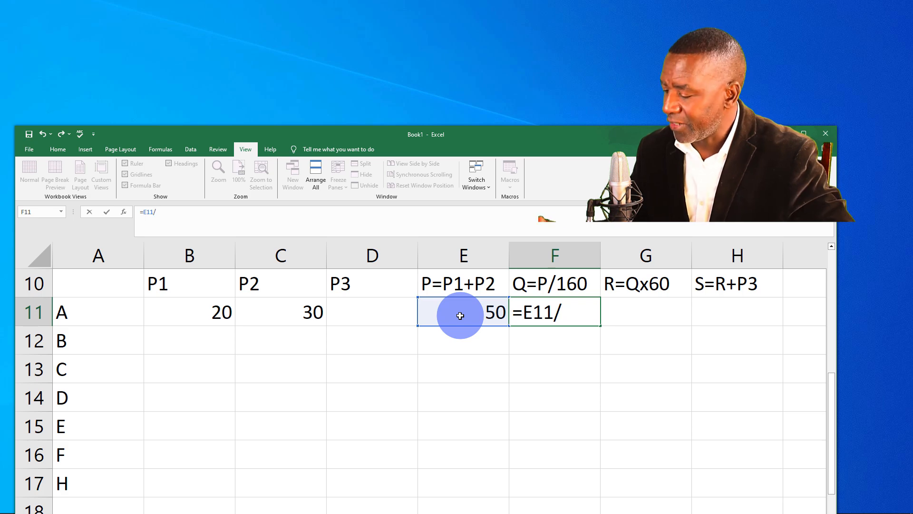
text(16)
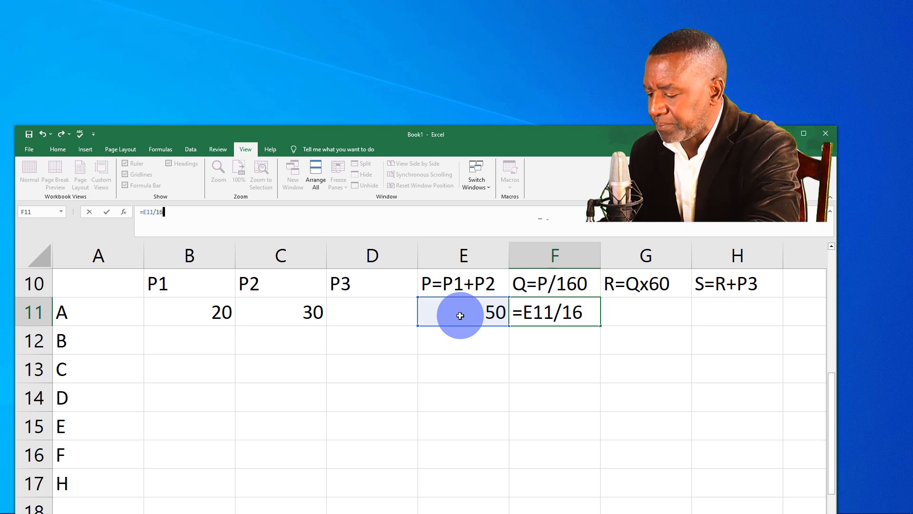
text(0)
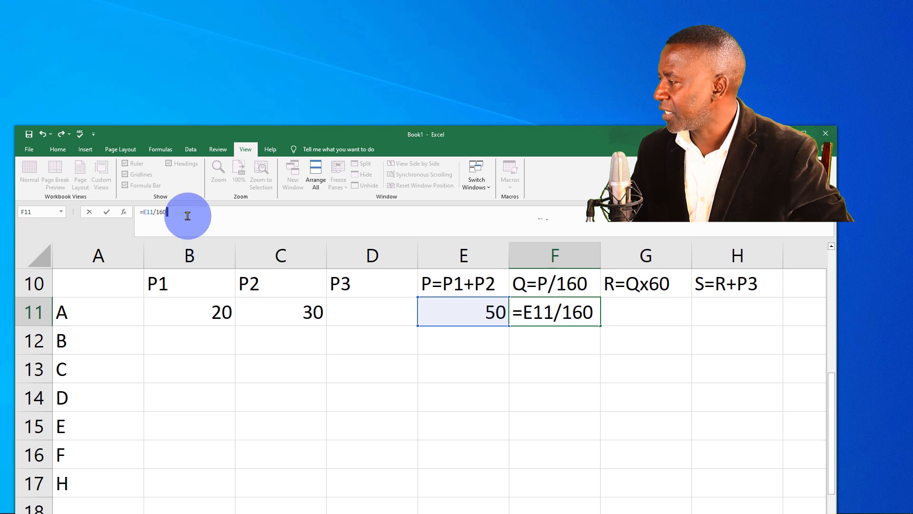
key(Return)
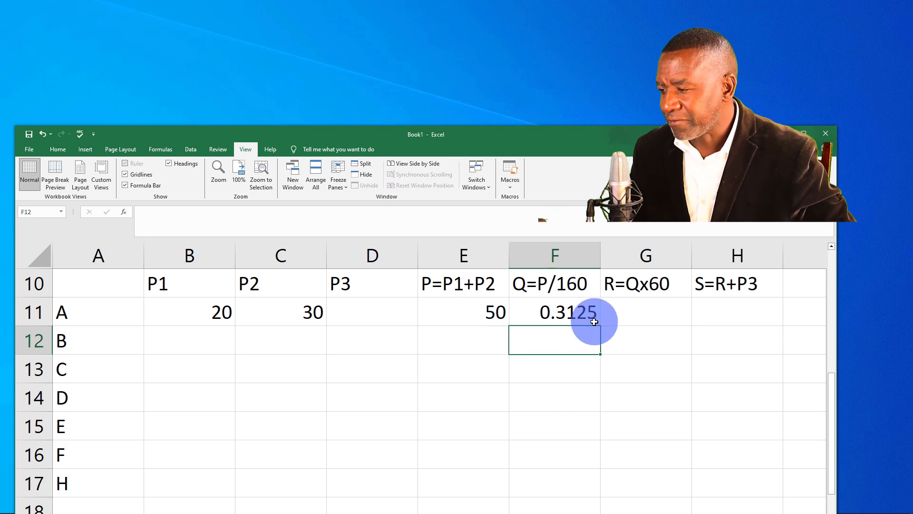
Enter the formula =F11*60 in cell G11 to calculate R for row A.
click(638, 315)
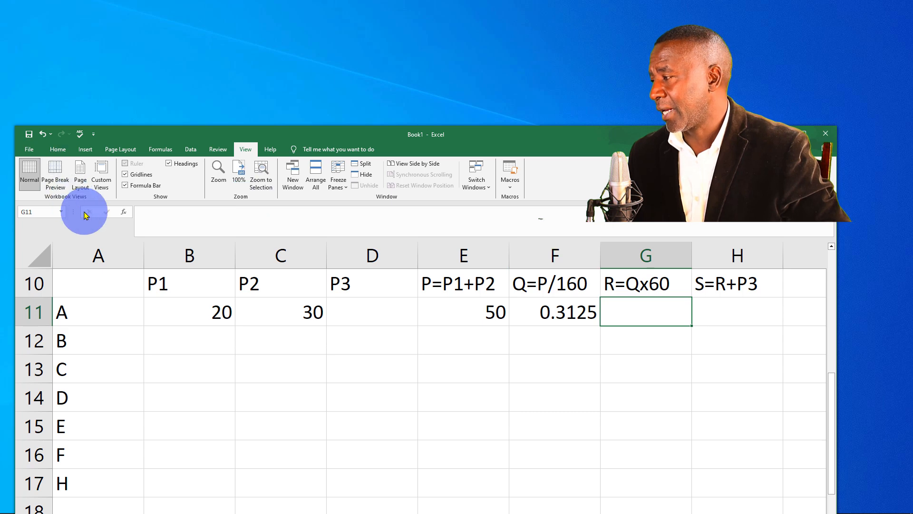
click(159, 209)
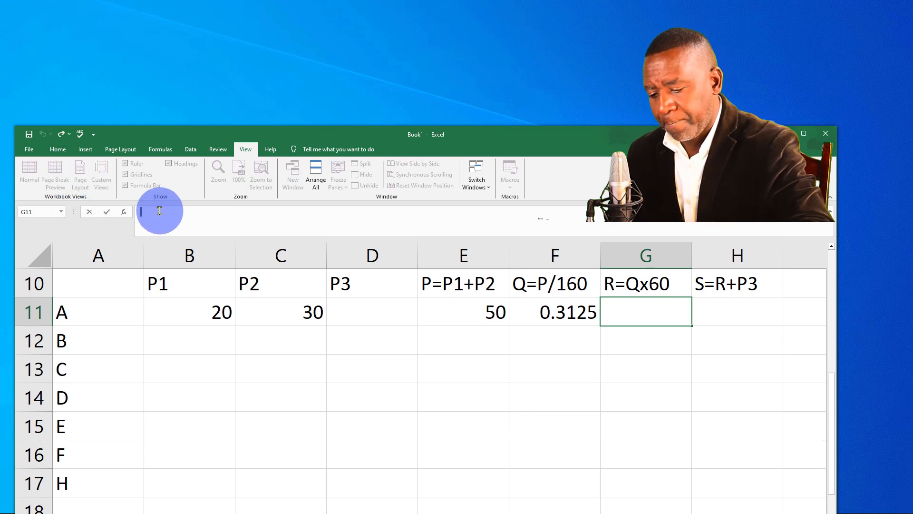
text(=)
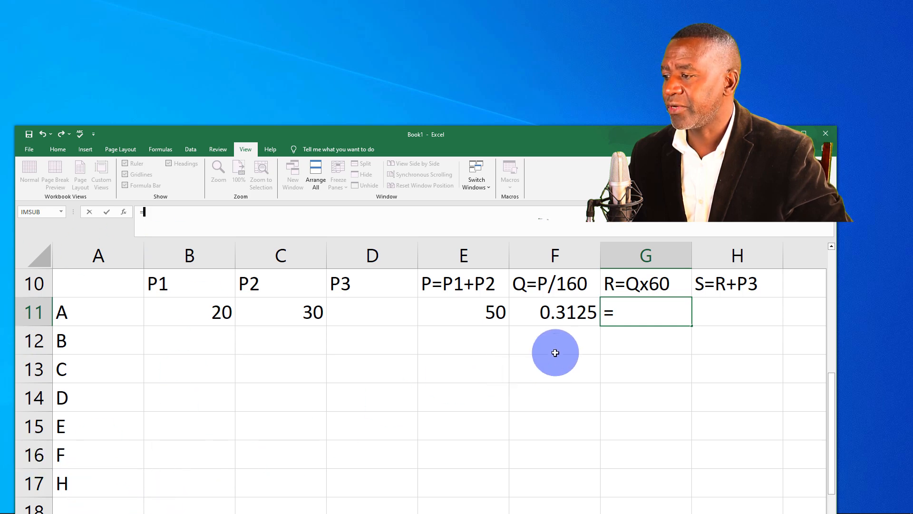
click(567, 320)
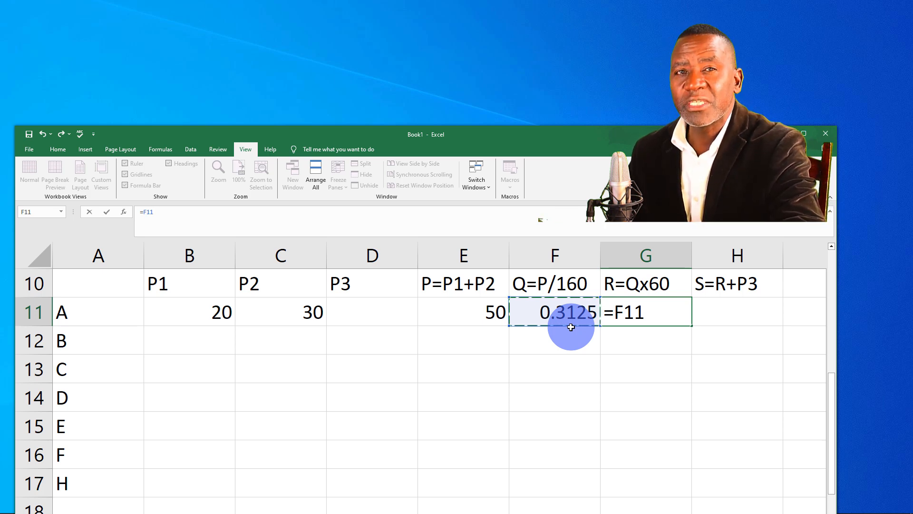
text(*)
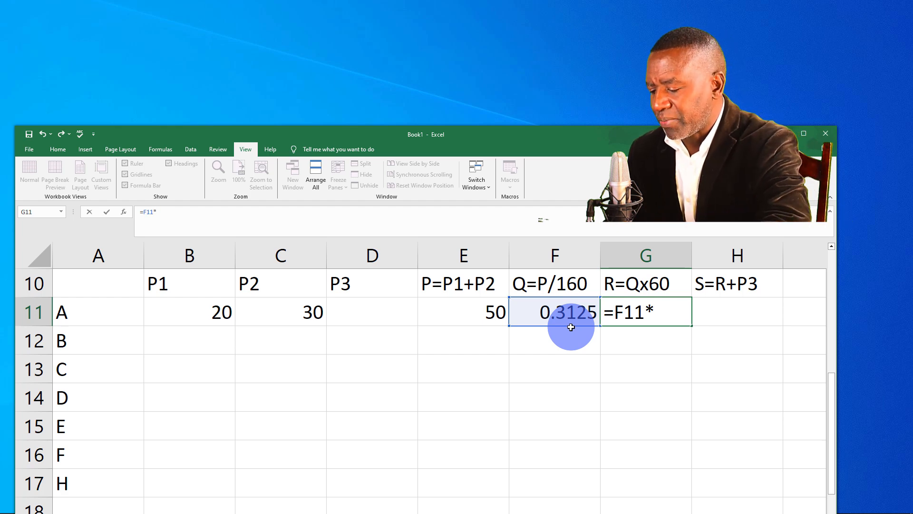
text(6)
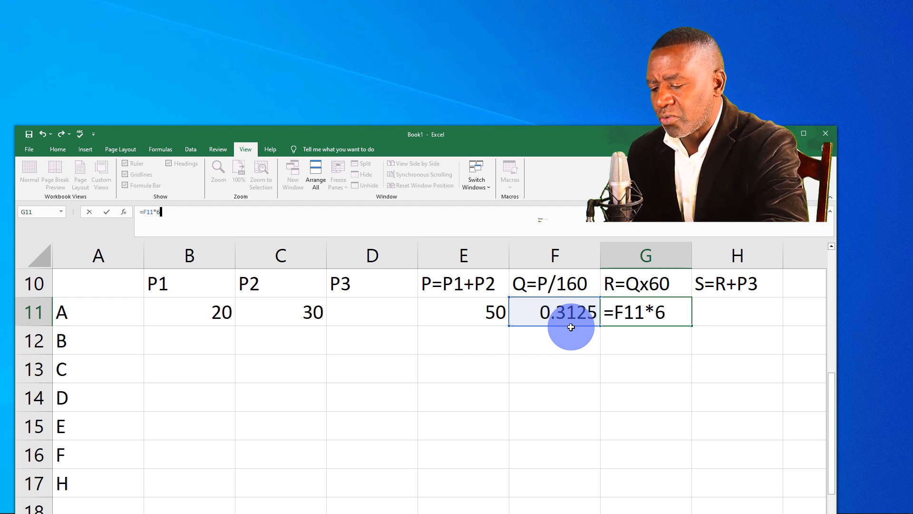
text(0)
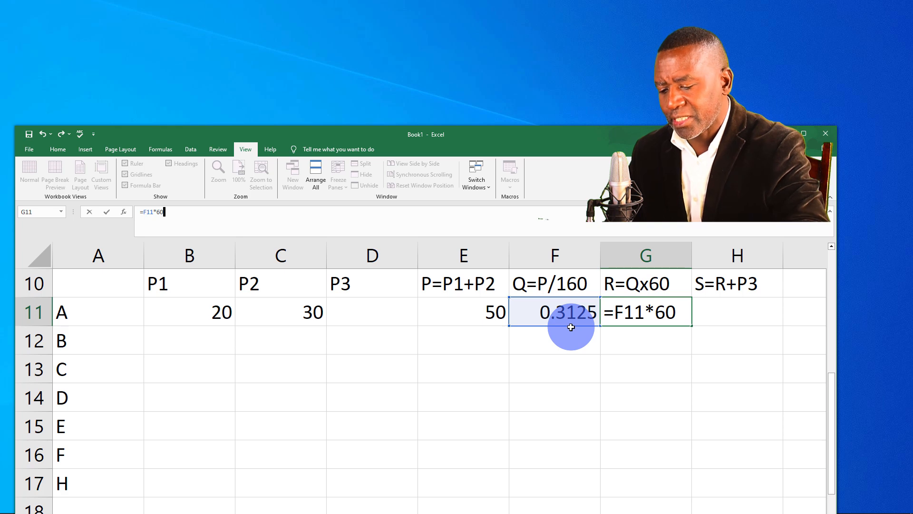
key(Return)
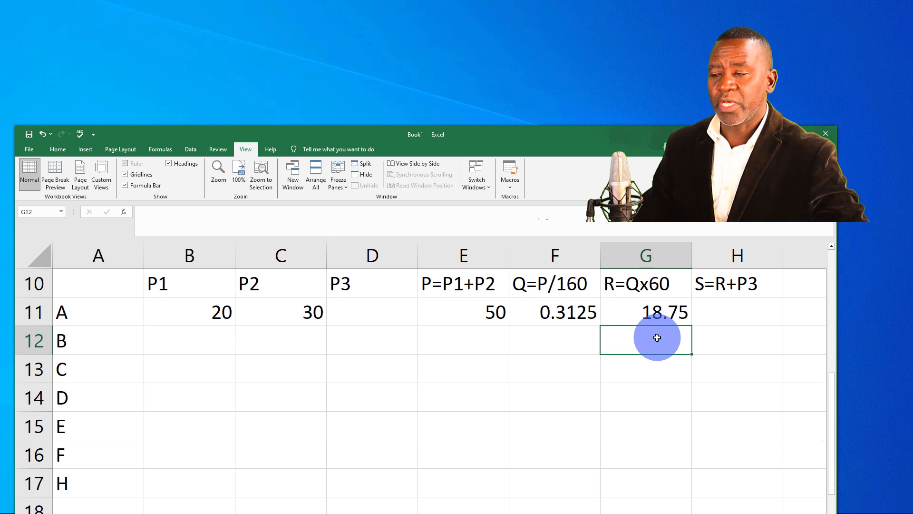
Enter the formula =SUM(G11,D11) in cell H11 to add row A's R value and P3 mark.
click(734, 311)
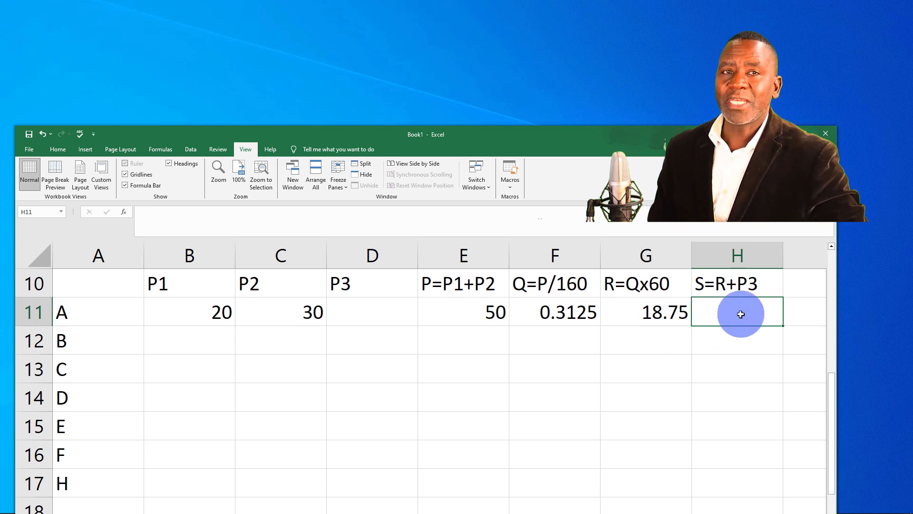
click(229, 218)
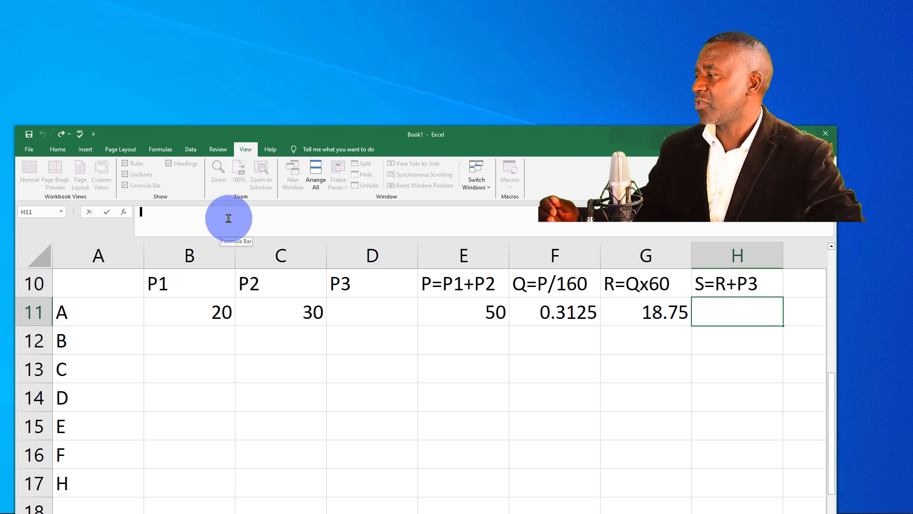
text(=)
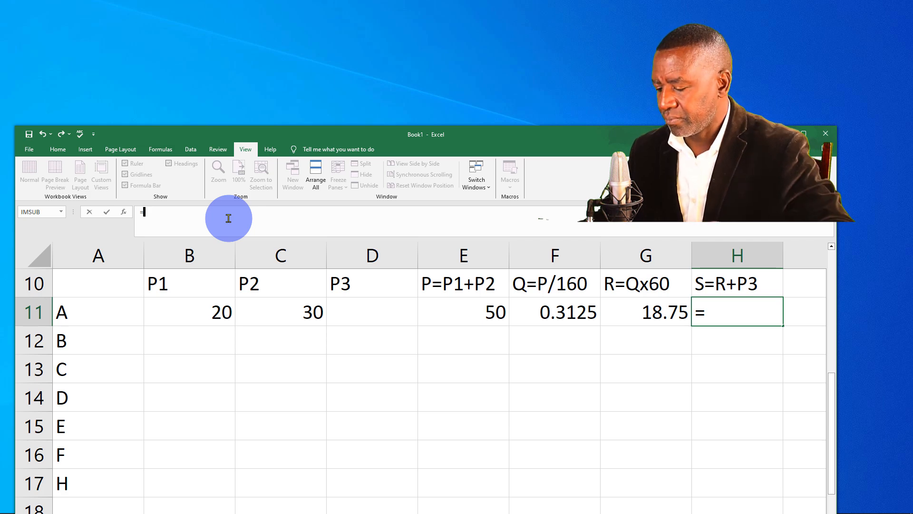
text(SUM)
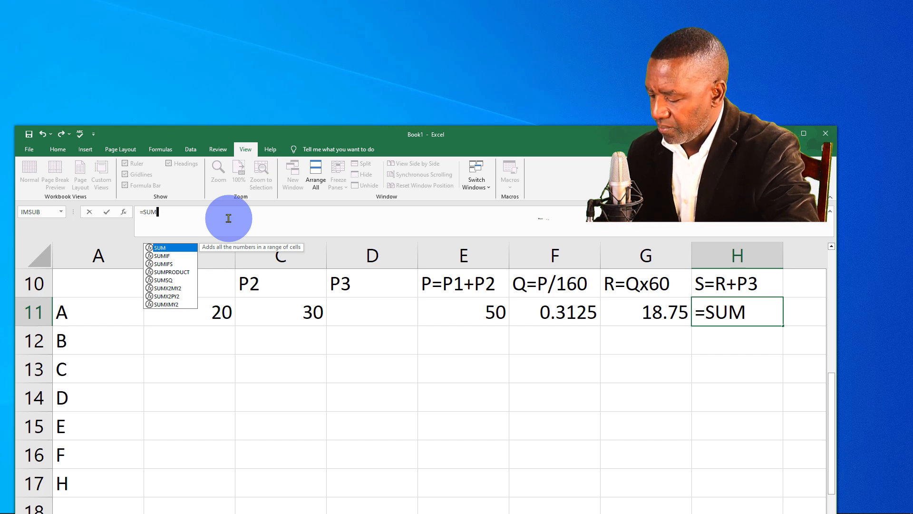
text(())
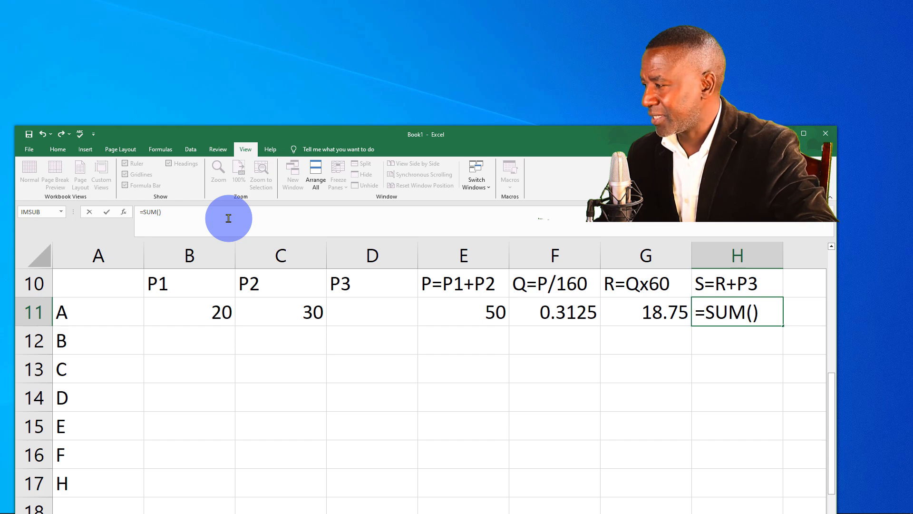
key(Left)
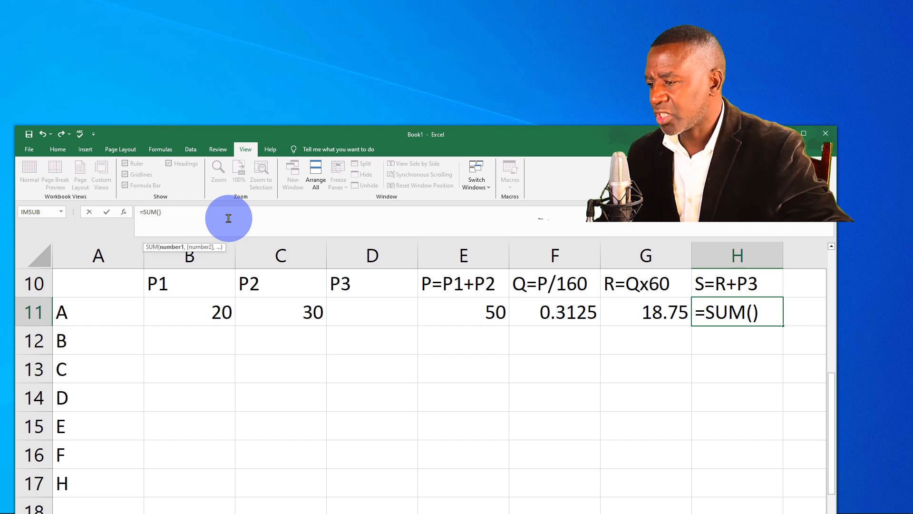
click(663, 314)
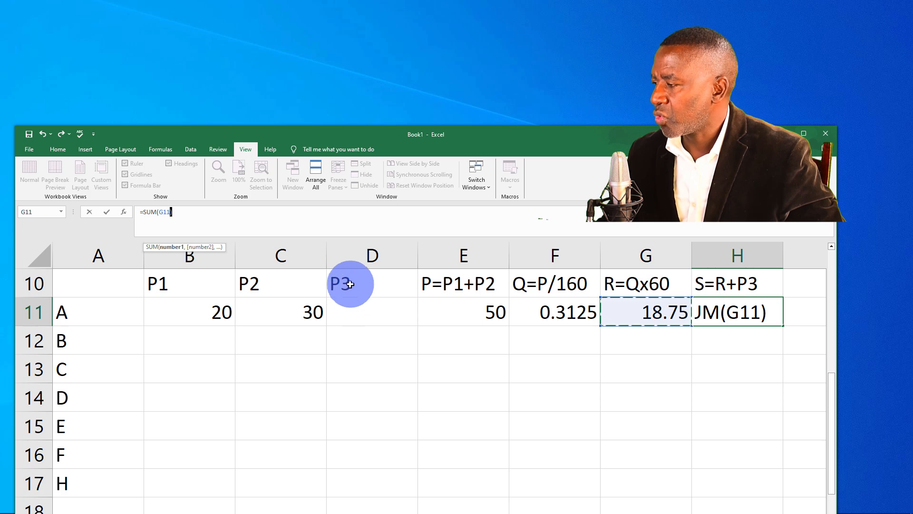
text(,)
click(373, 314)
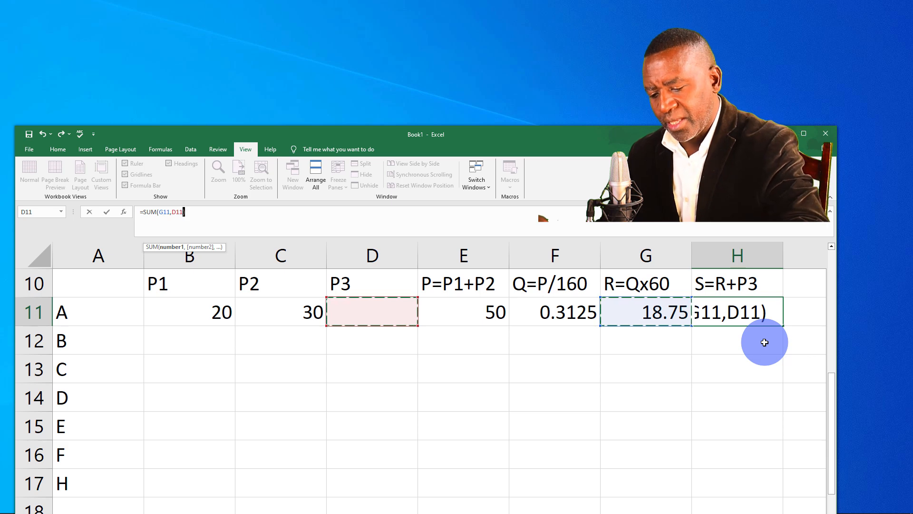
key(Return)
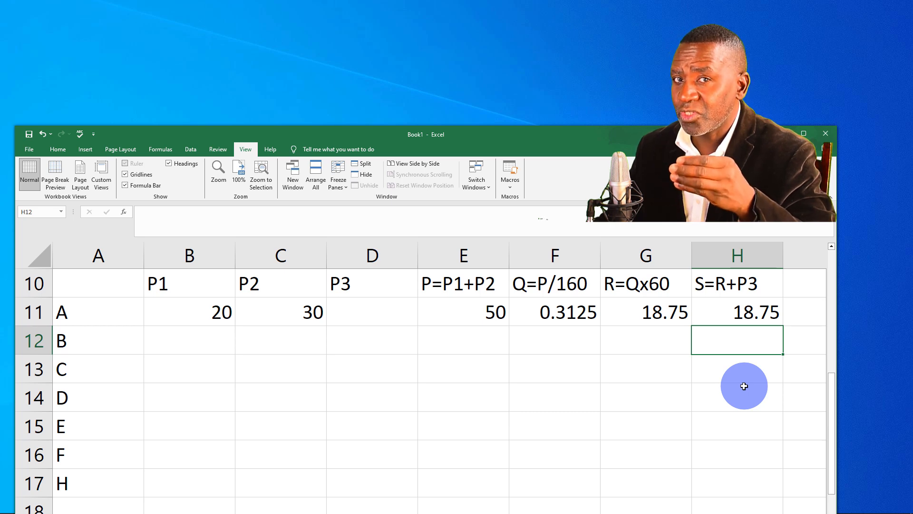
Enter the test mark 29 for P3 in row A to try out the formula for S.
click(372, 313)
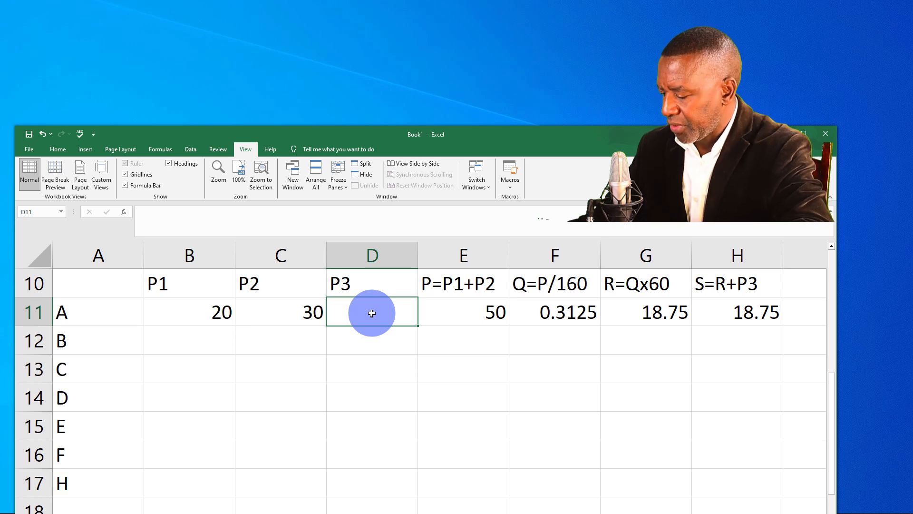
text(29)
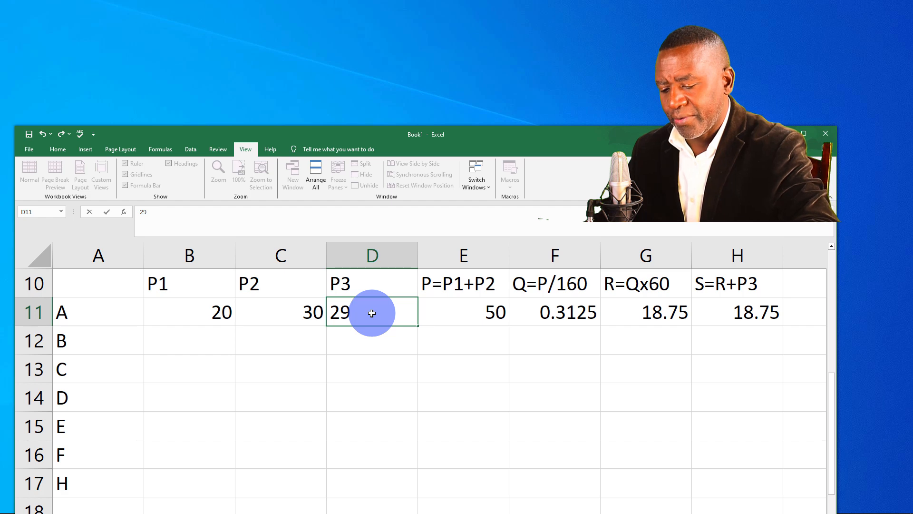
key(Return)
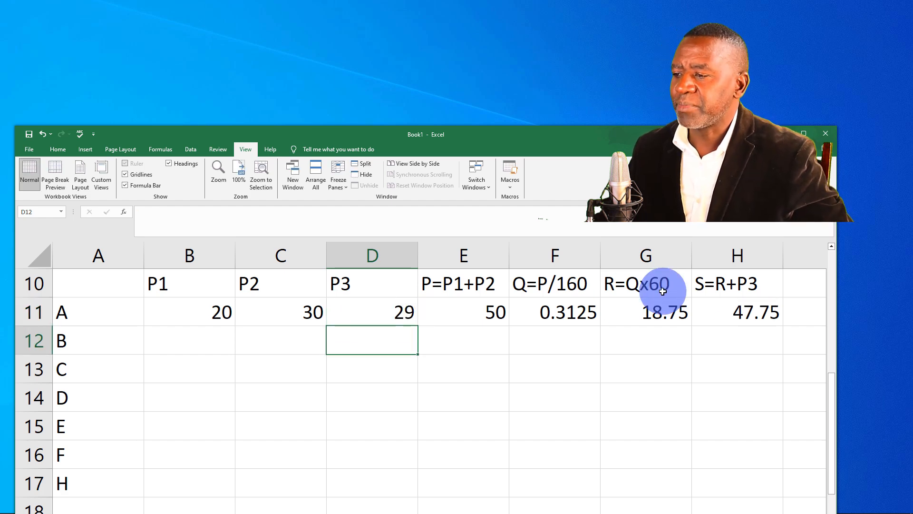
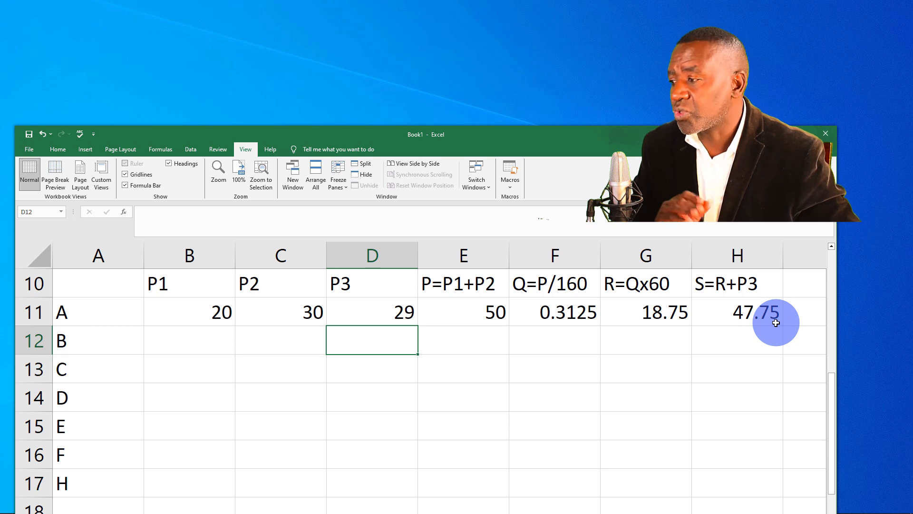
Clear row A's test marks for P1, P2 and P3 in cells B11, C11 and D11.
click(206, 314)
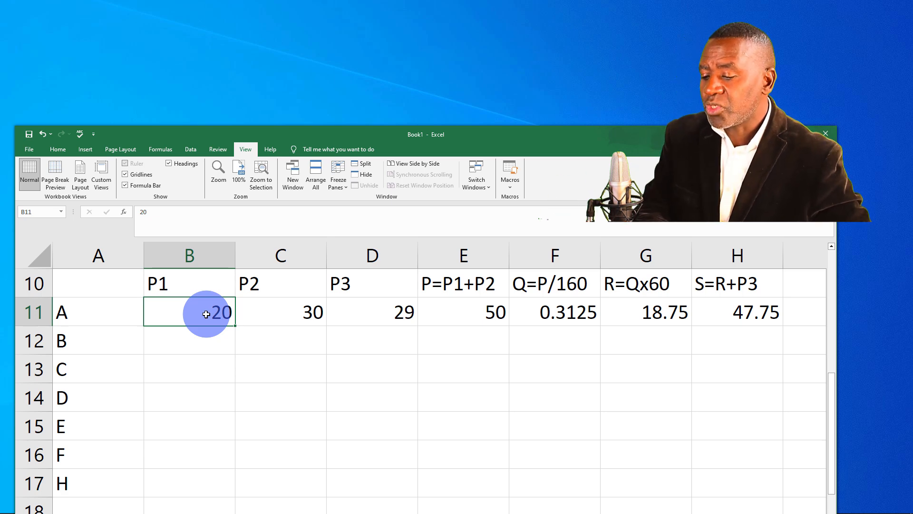
key(Delete)
click(296, 316)
key(Delete)
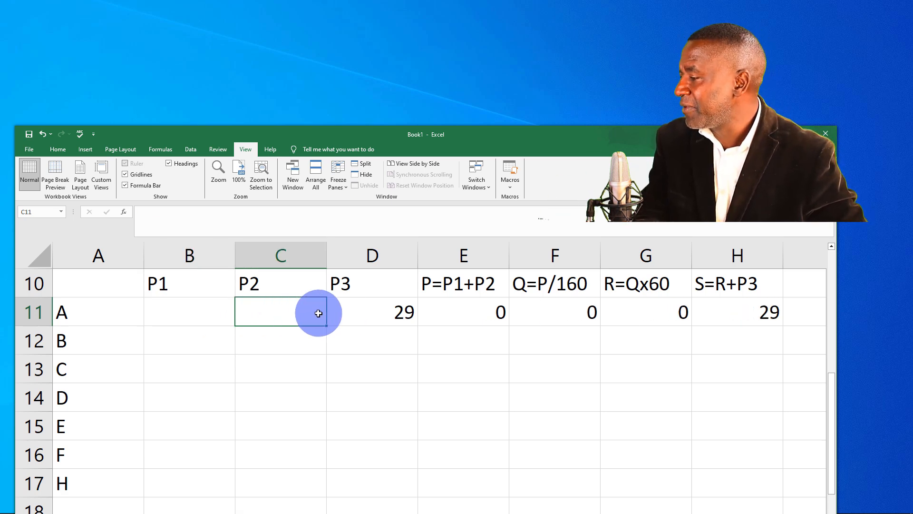
click(378, 313)
key(Delete)
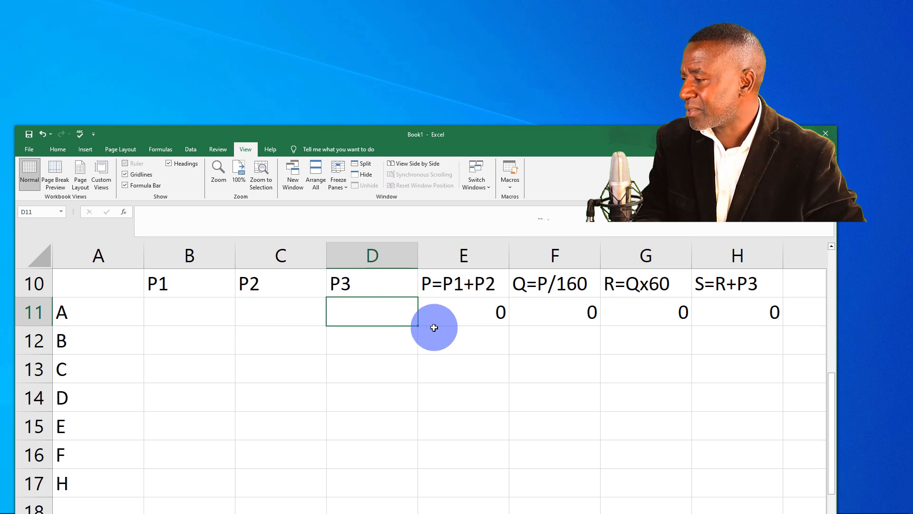
Check the formulas for P, Q, R and S in row A, cells E11 to H11.
click(481, 311)
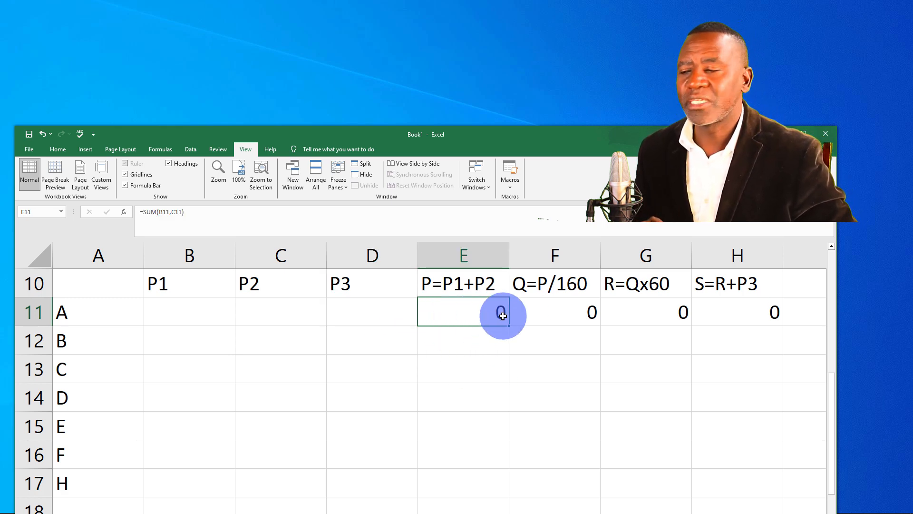
click(585, 313)
click(675, 313)
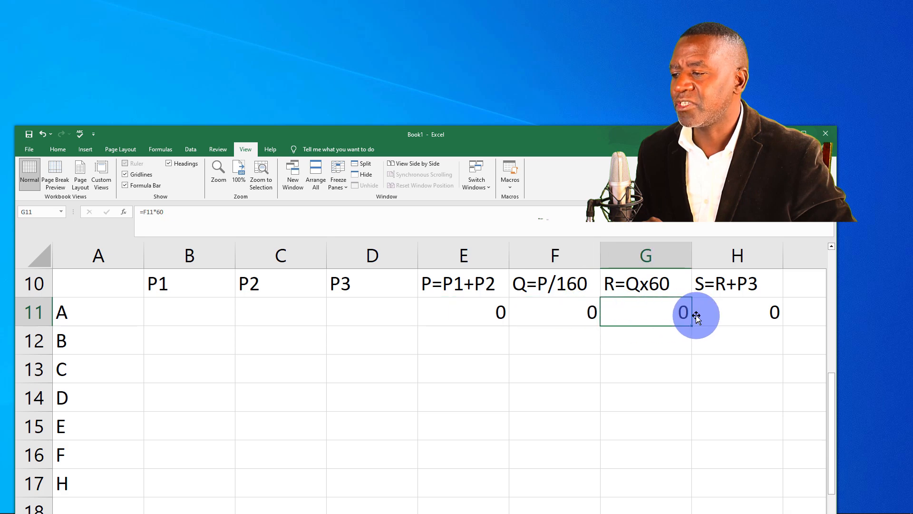
click(747, 311)
click(649, 312)
click(574, 312)
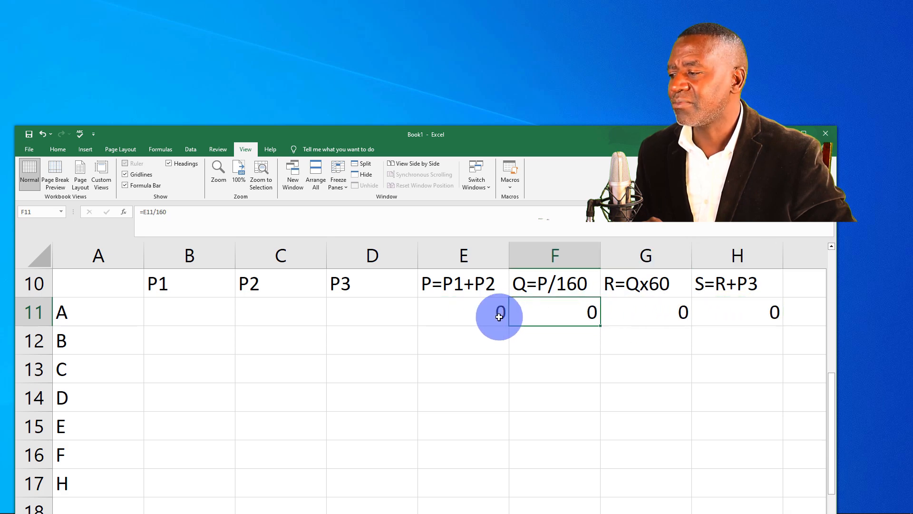
Fill row A's cells B11 to H11 down through the lettered rows and past row 30 to copy the P, Q, R and S formulas.
click(490, 314)
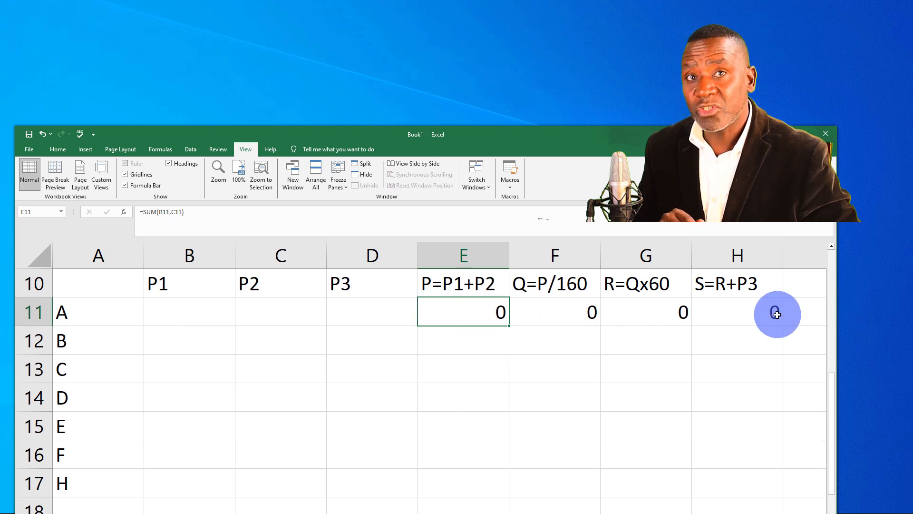
click(189, 314)
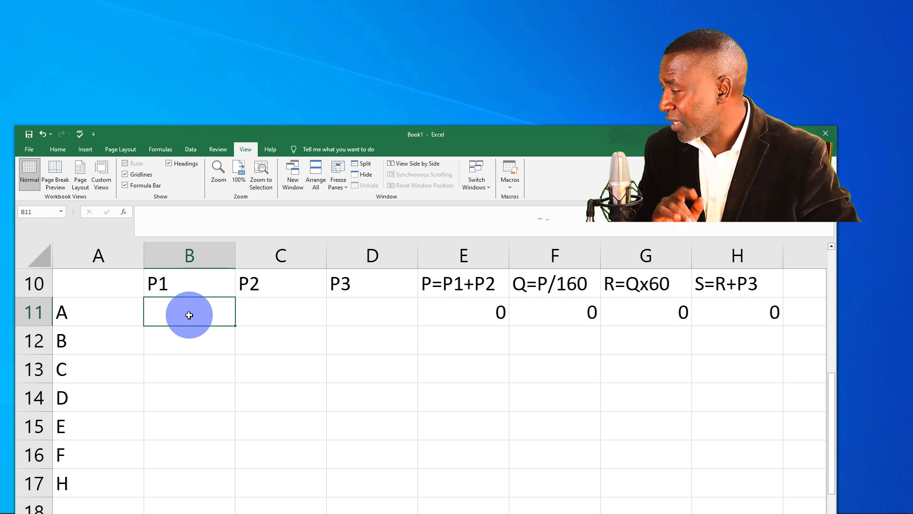
drag(188, 315, 712, 308)
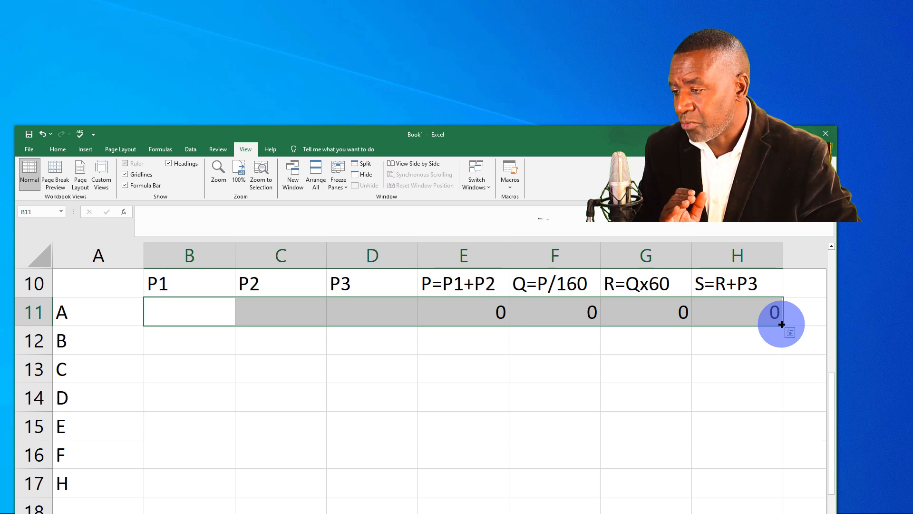
drag(781, 324, 752, 408)
scroll(550, 399, up, 7)
scroll(551, 400, up, 2)
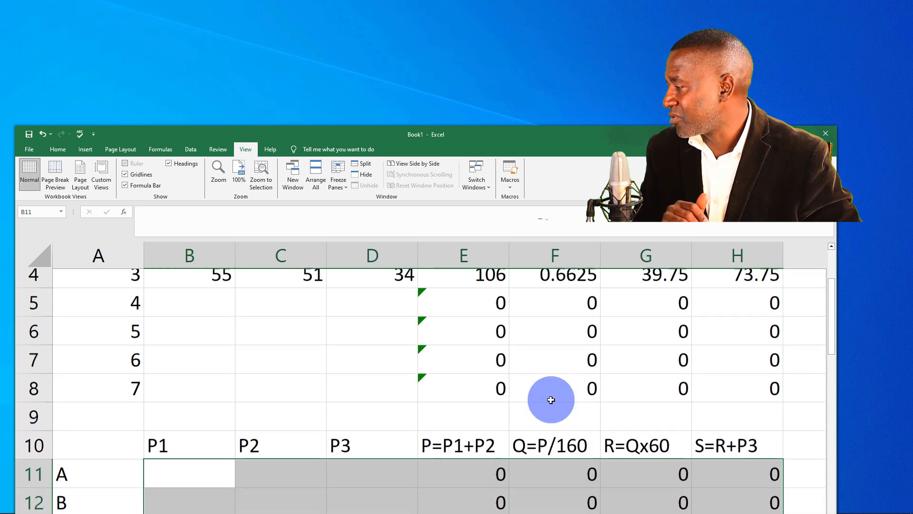
scroll(559, 417, down, 2)
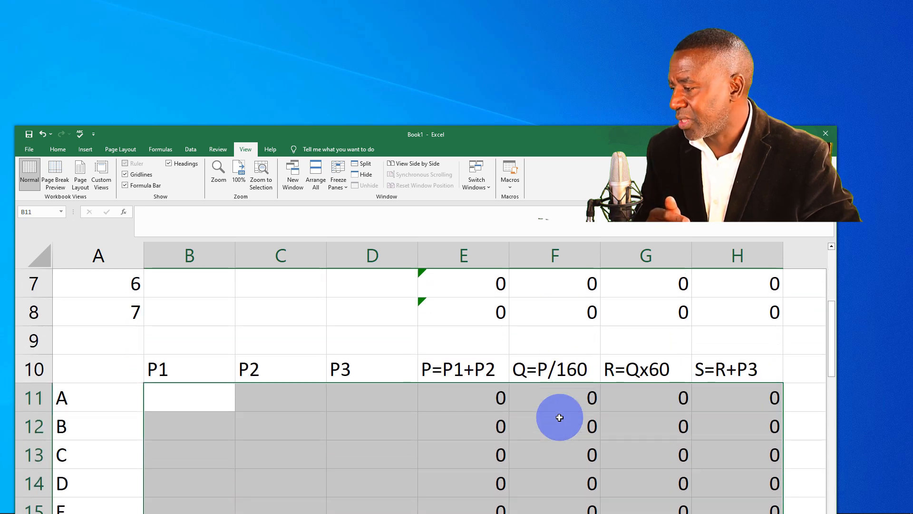
scroll(559, 417, down, 5)
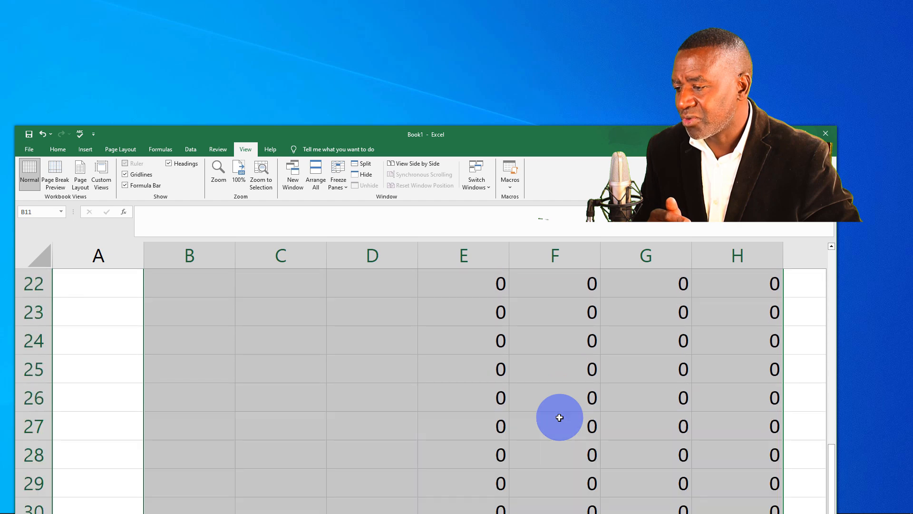
scroll(559, 417, up, 4)
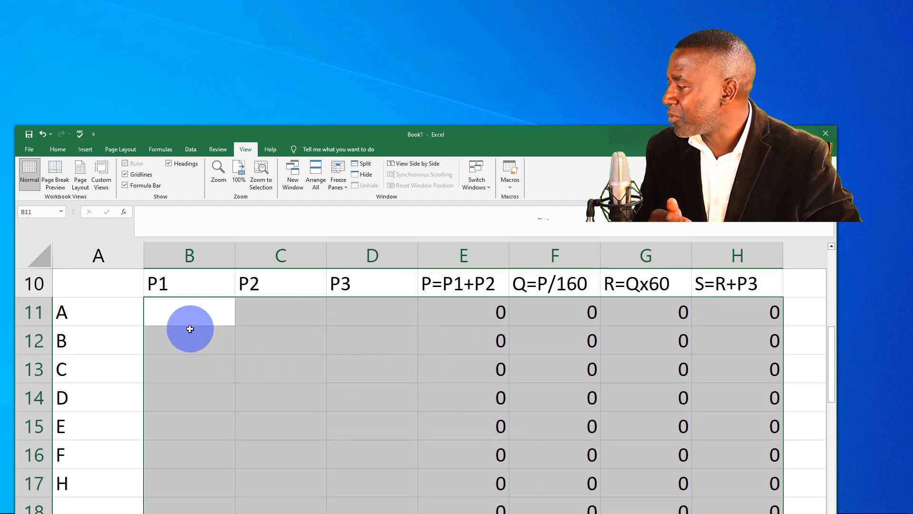
click(182, 314)
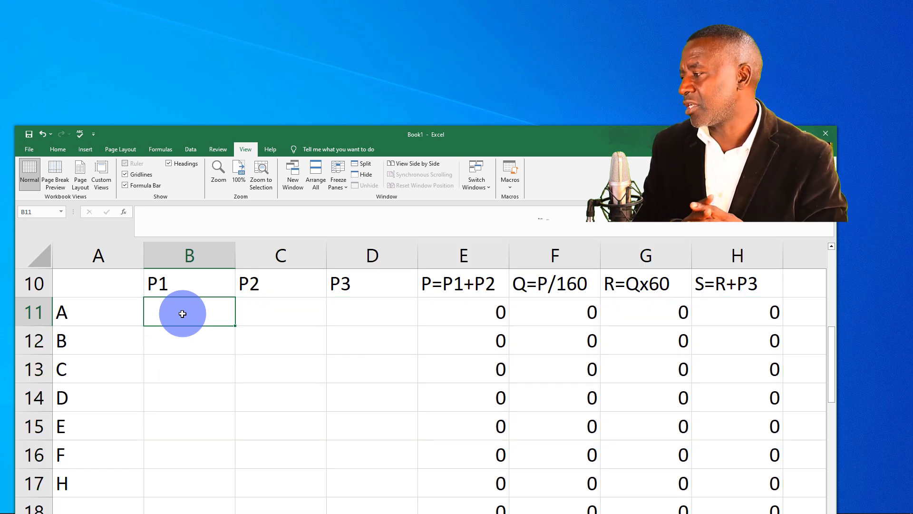
Enter row B's marks in row 12: 35 for P1, 67 for P2 and 32 for P3.
click(190, 344)
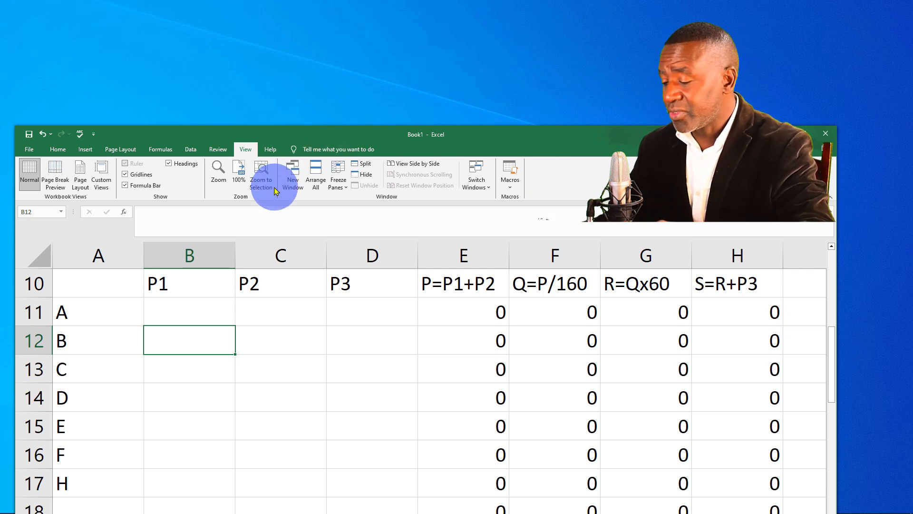
text(35)
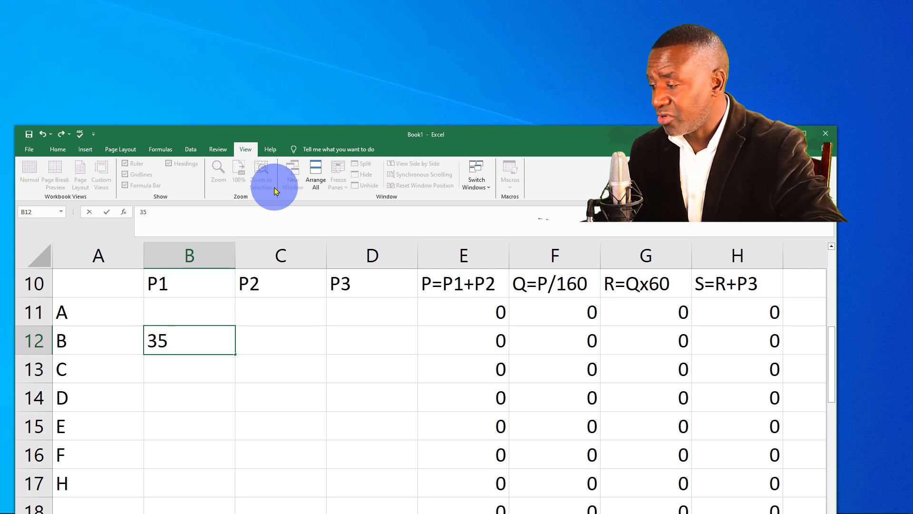
key(Return)
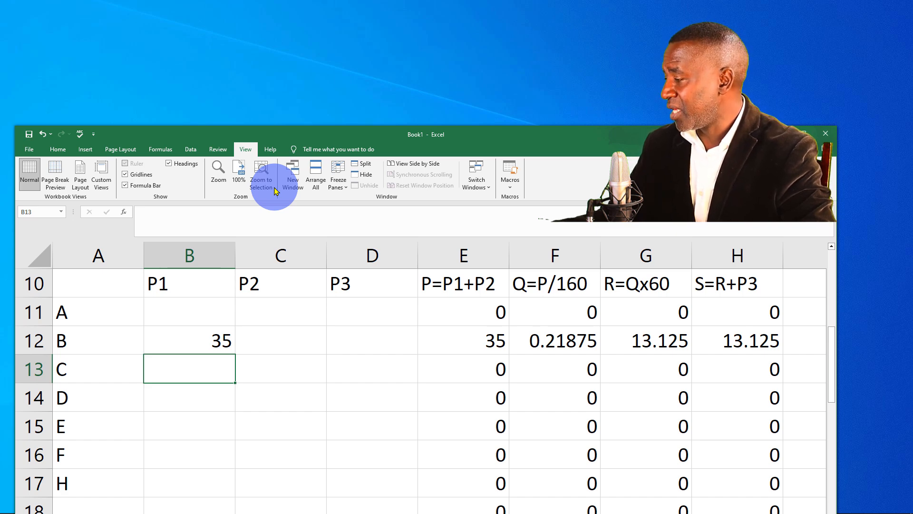
key(Up)
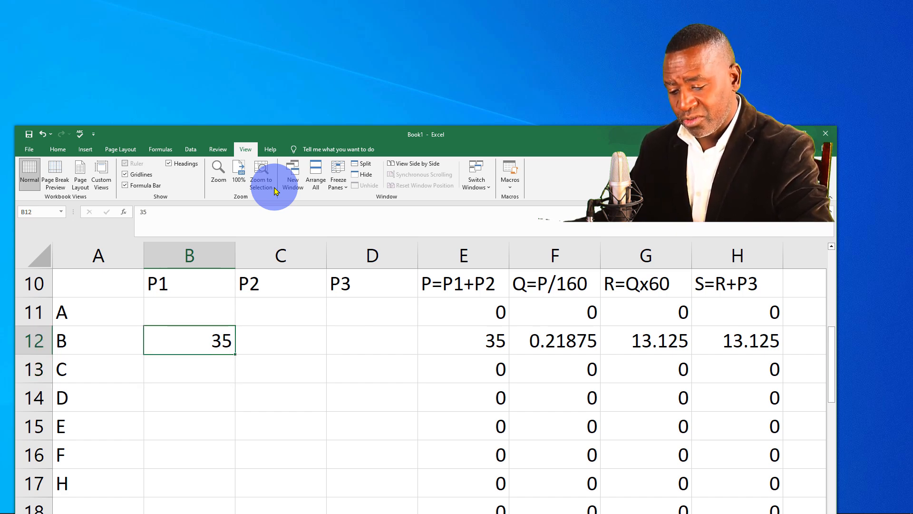
key(Right)
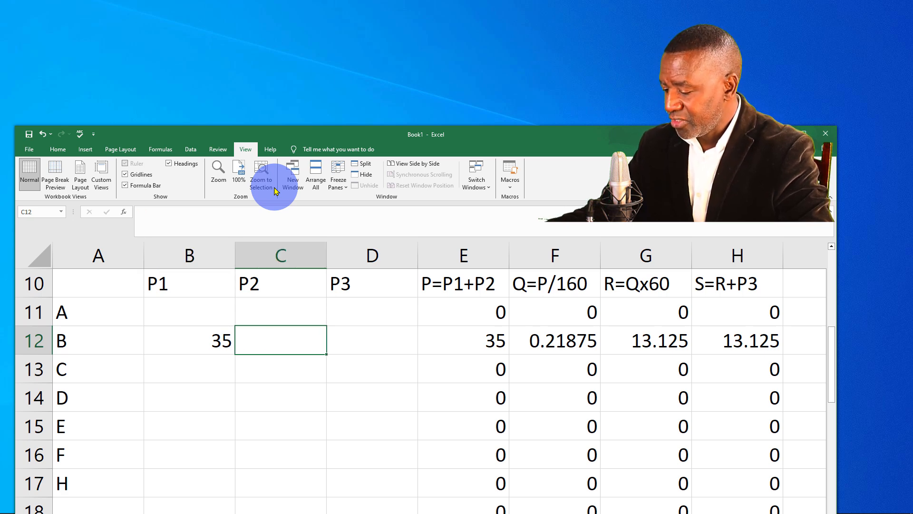
text(67)
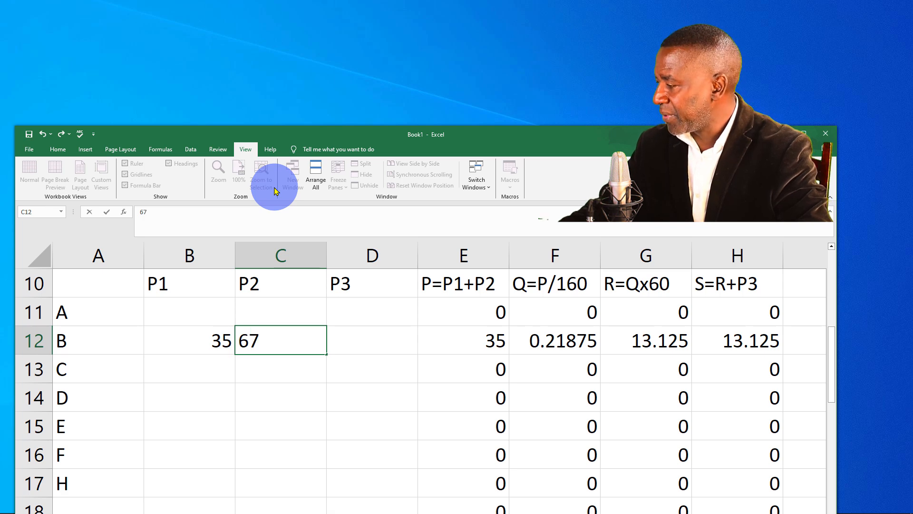
key(Right)
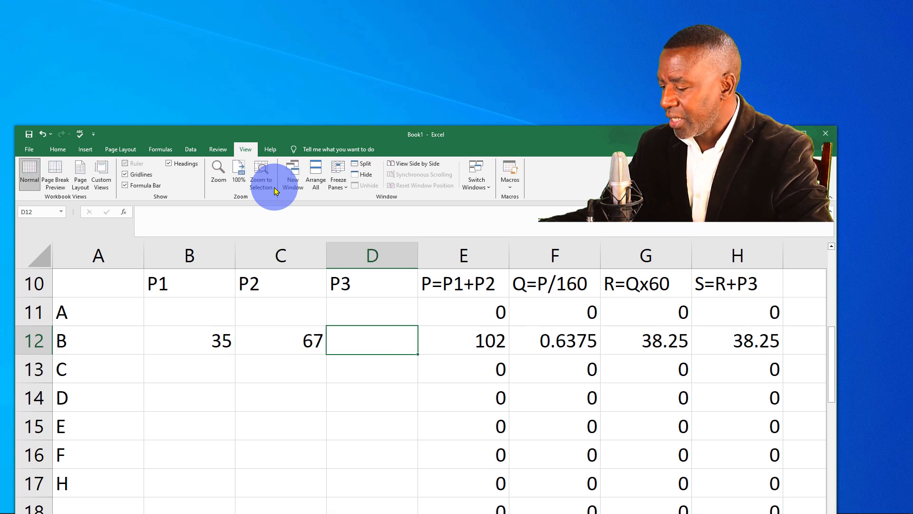
text(3)
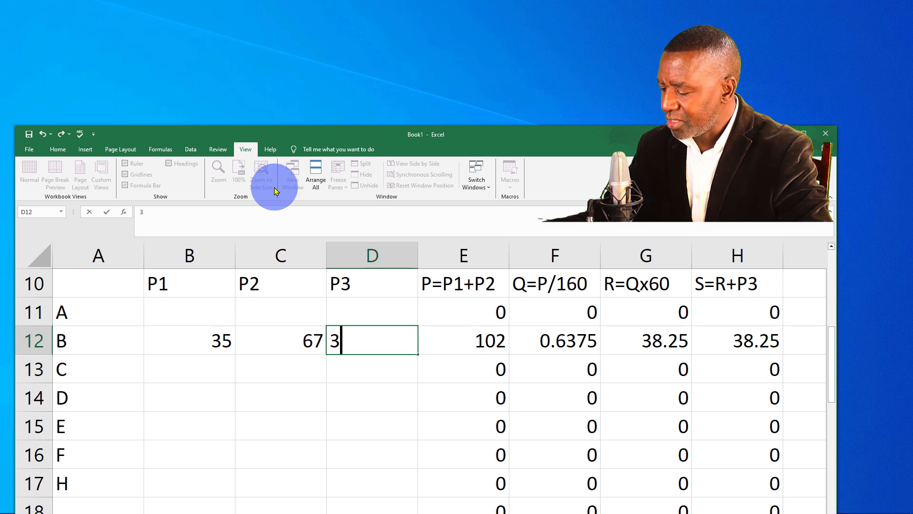
text(2)
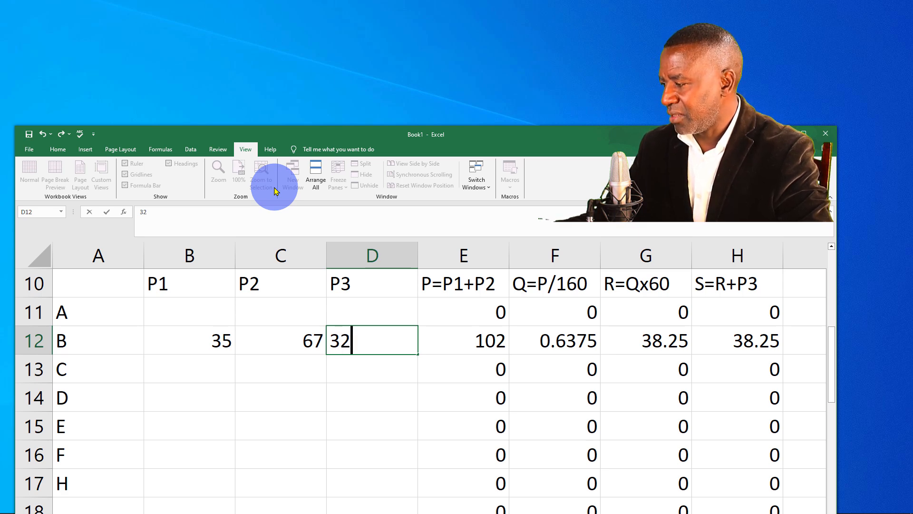
key(Tab)
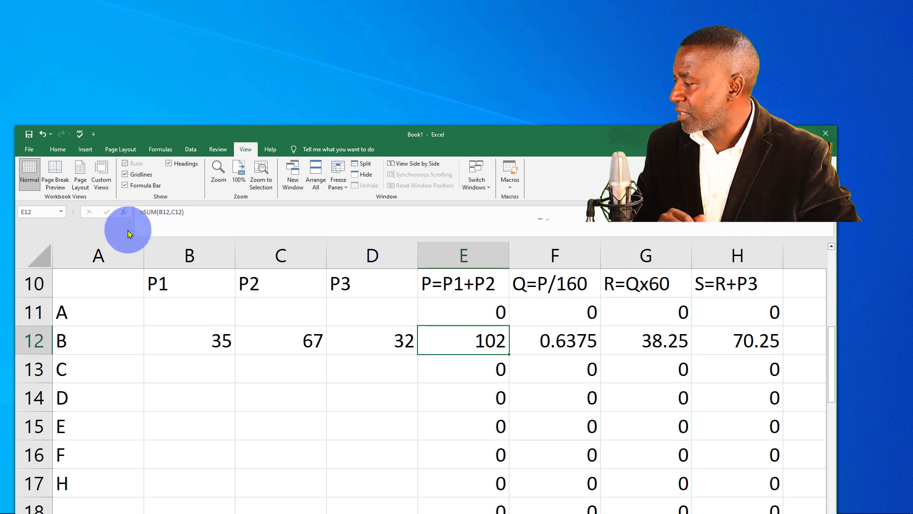
Enter row C's marks in row 13: 55 for P1, 61 for P2 and 30 for P3.
click(206, 368)
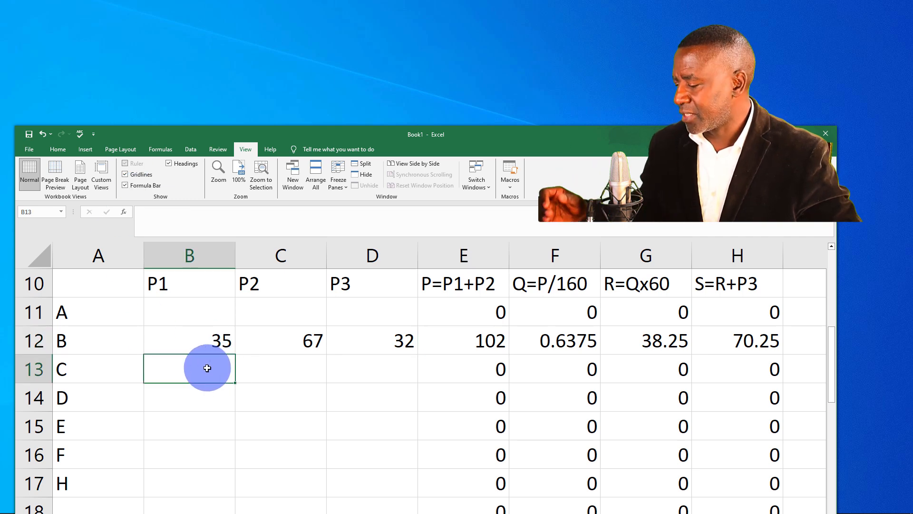
text(5)
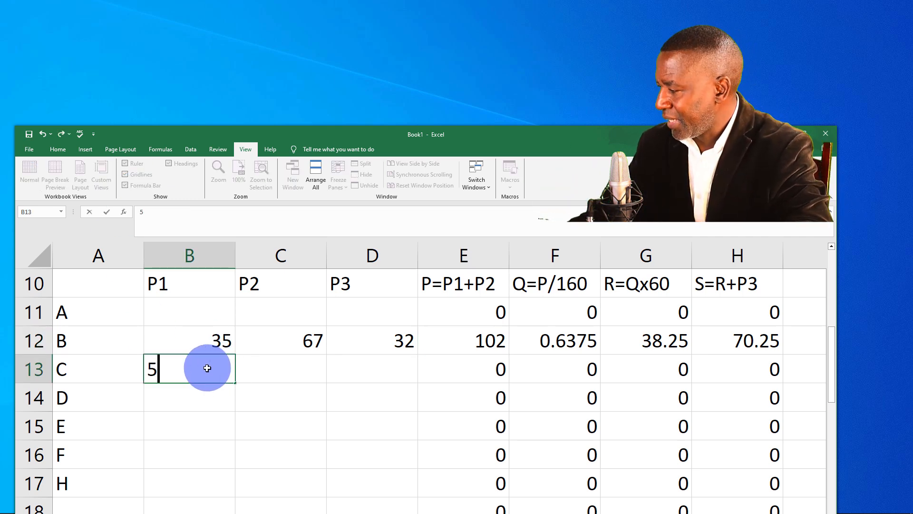
text(5)
key(Return)
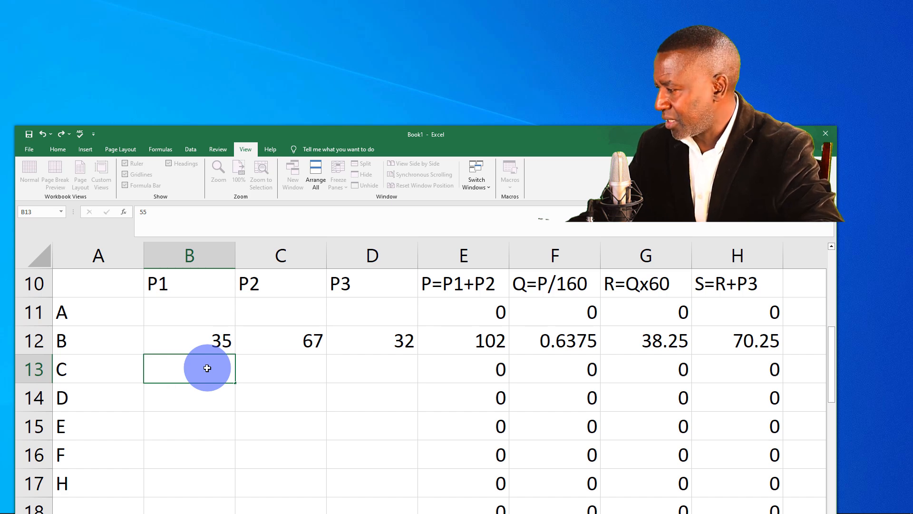
key(Tab)
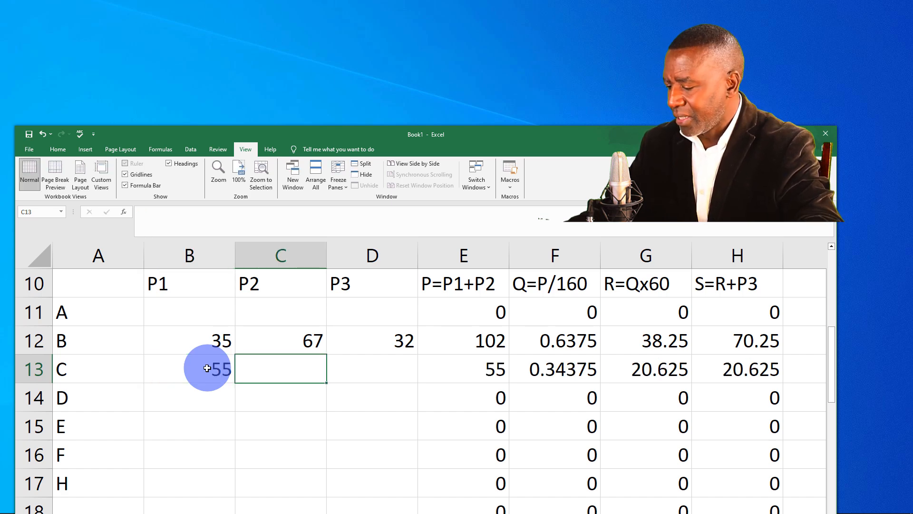
text(61)
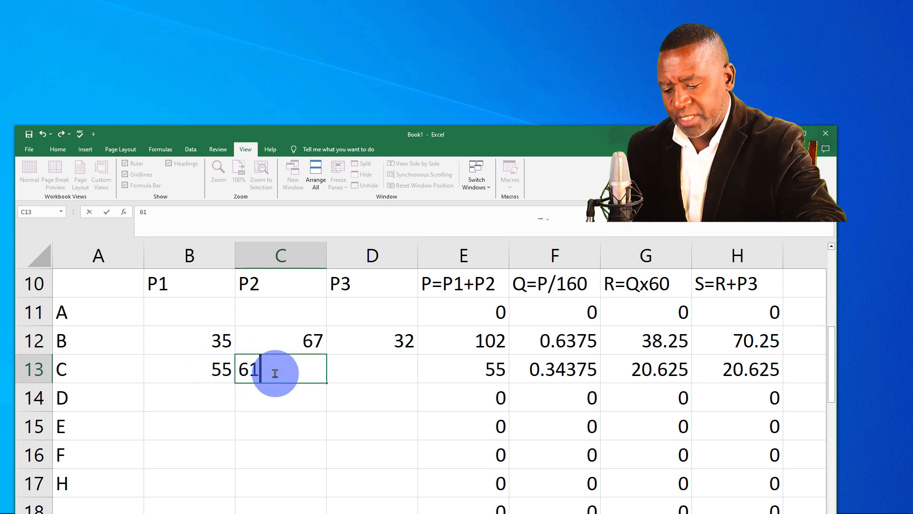
key(Tab)
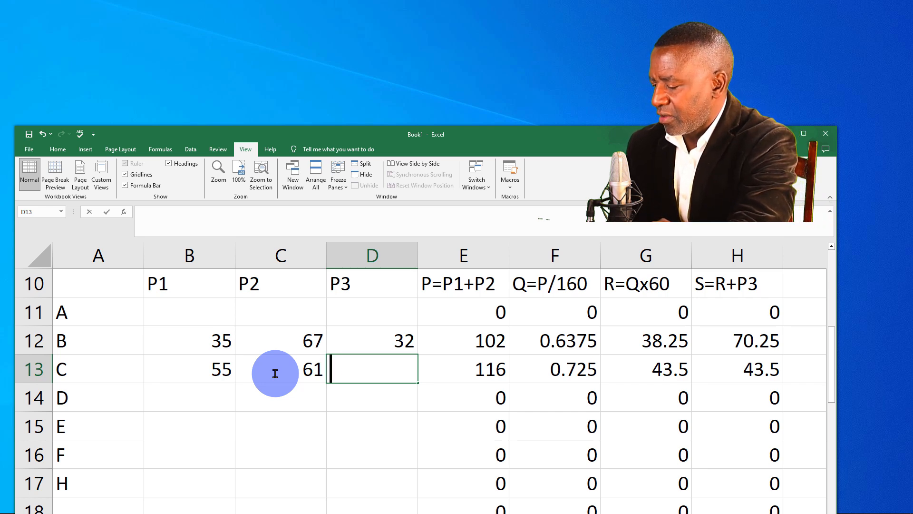
text(30)
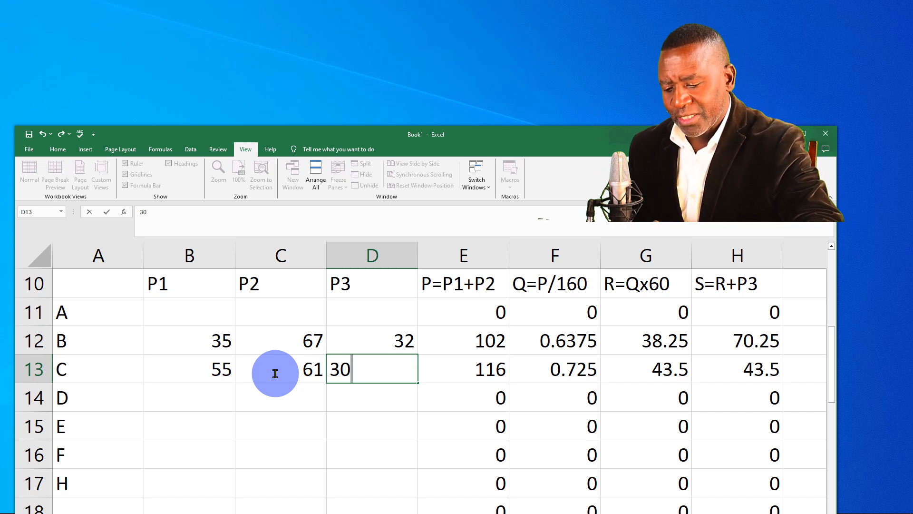
key(Return)
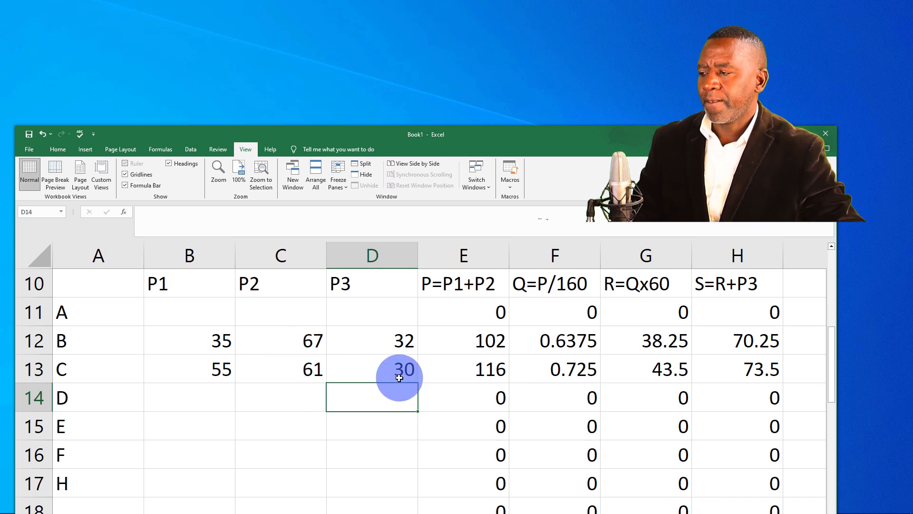
Change row C's P1 mark in cell B13 to 58, and move the workbook window higher on the desktop.
click(218, 377)
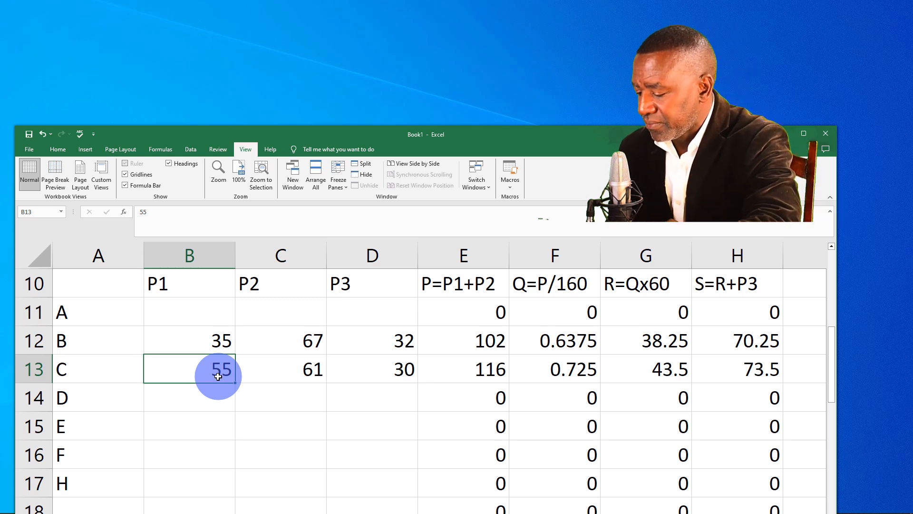
text(58)
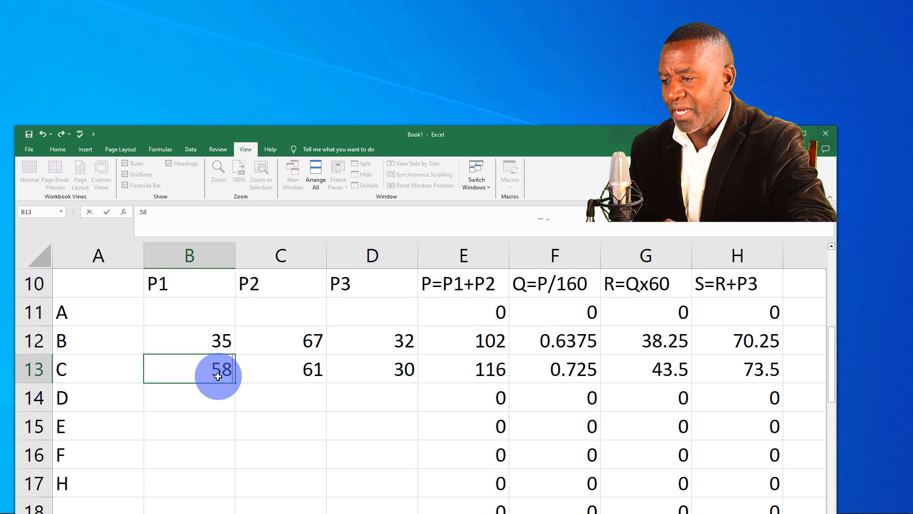
key(Return)
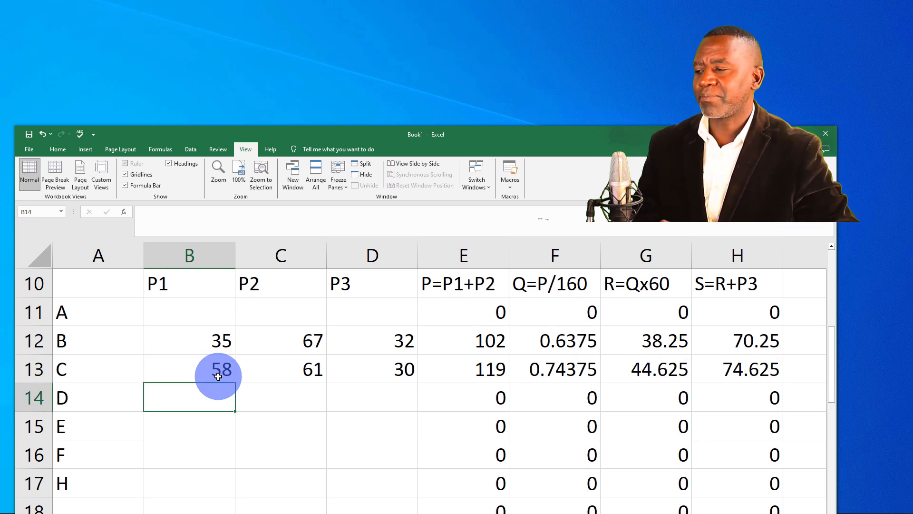
click(230, 372)
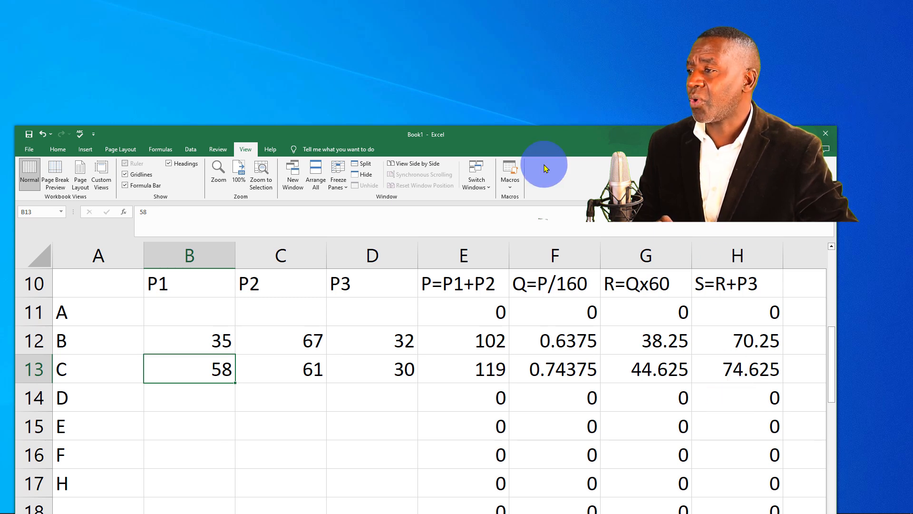
drag(572, 132, 575, 55)
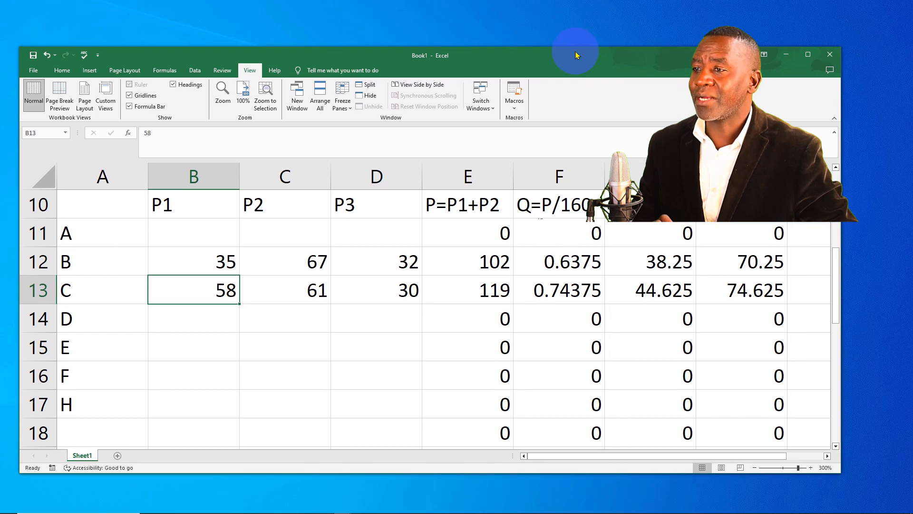